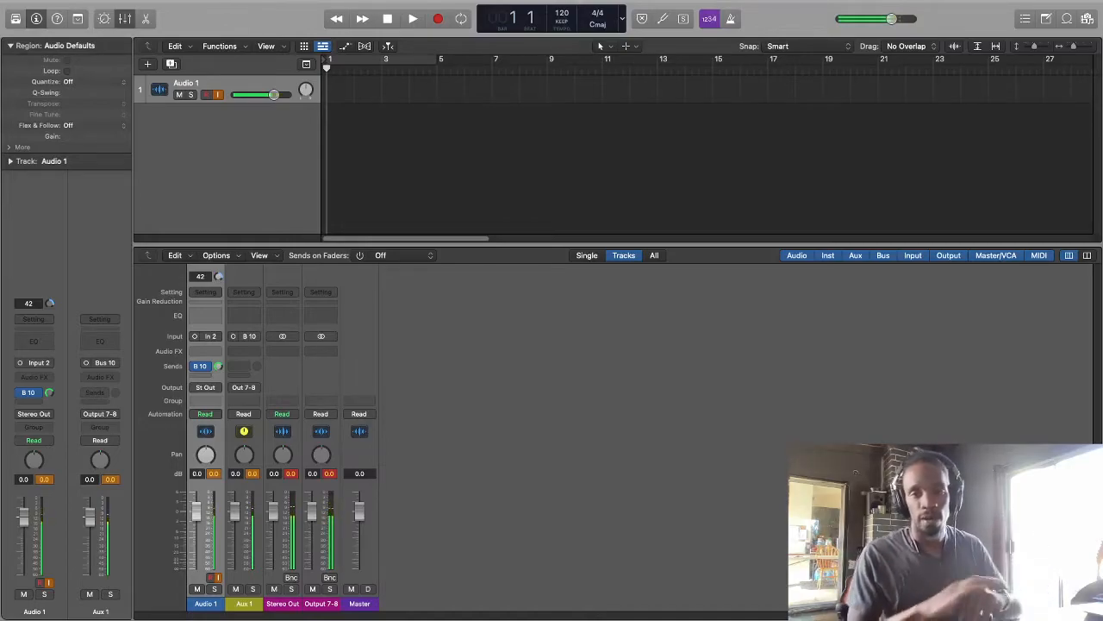
pyautogui.click(195, 181)
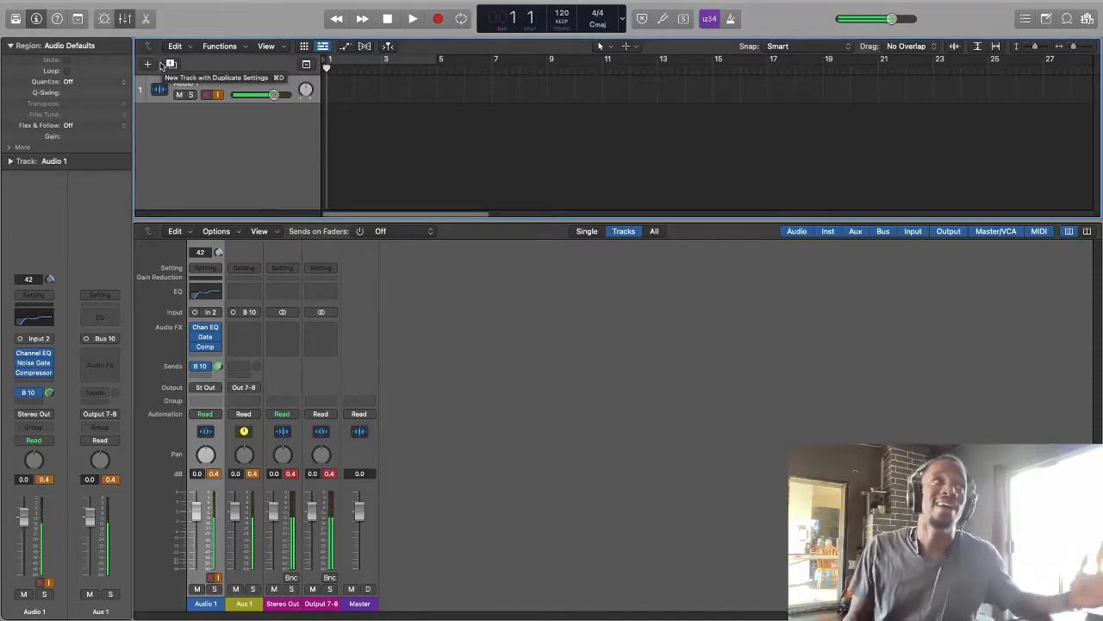
pyautogui.moveTo(123, 5)
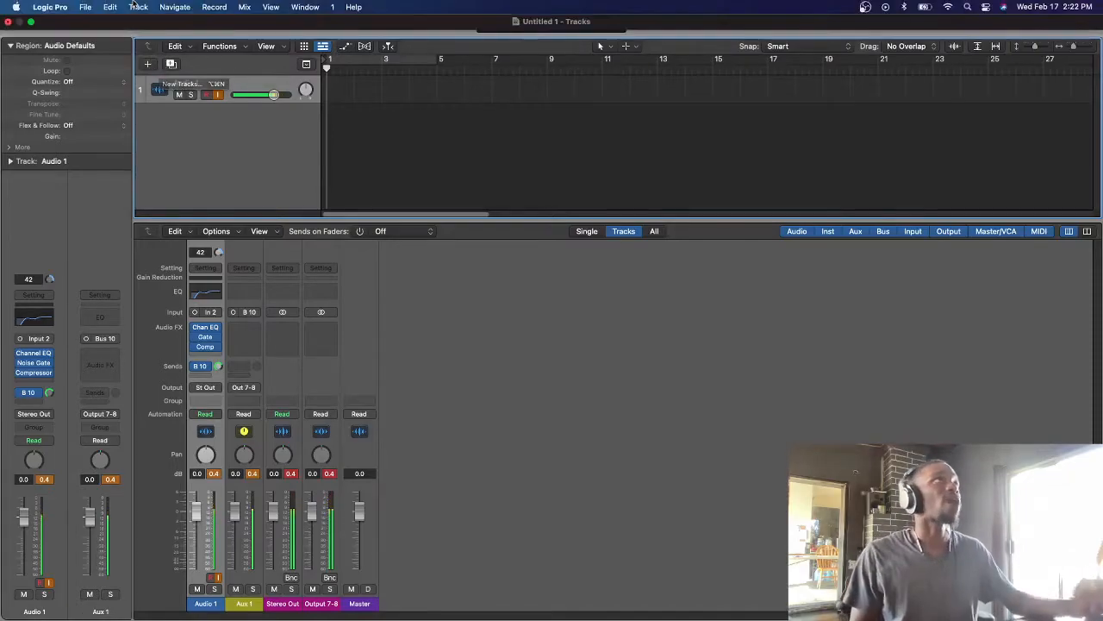
pyautogui.click(86, 7)
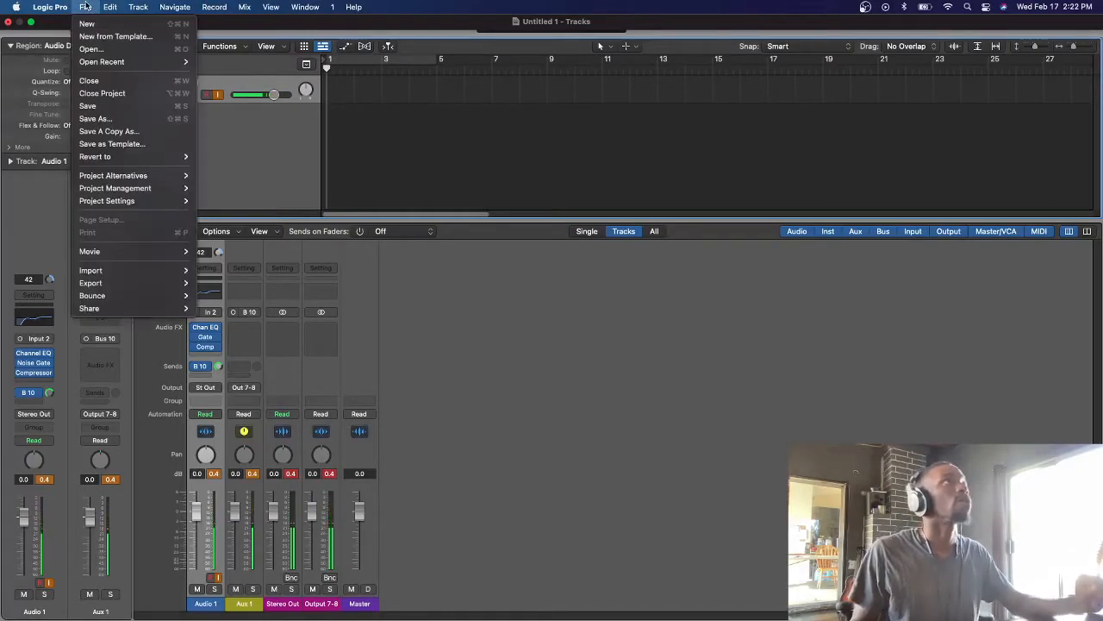
pyautogui.moveTo(123, 153)
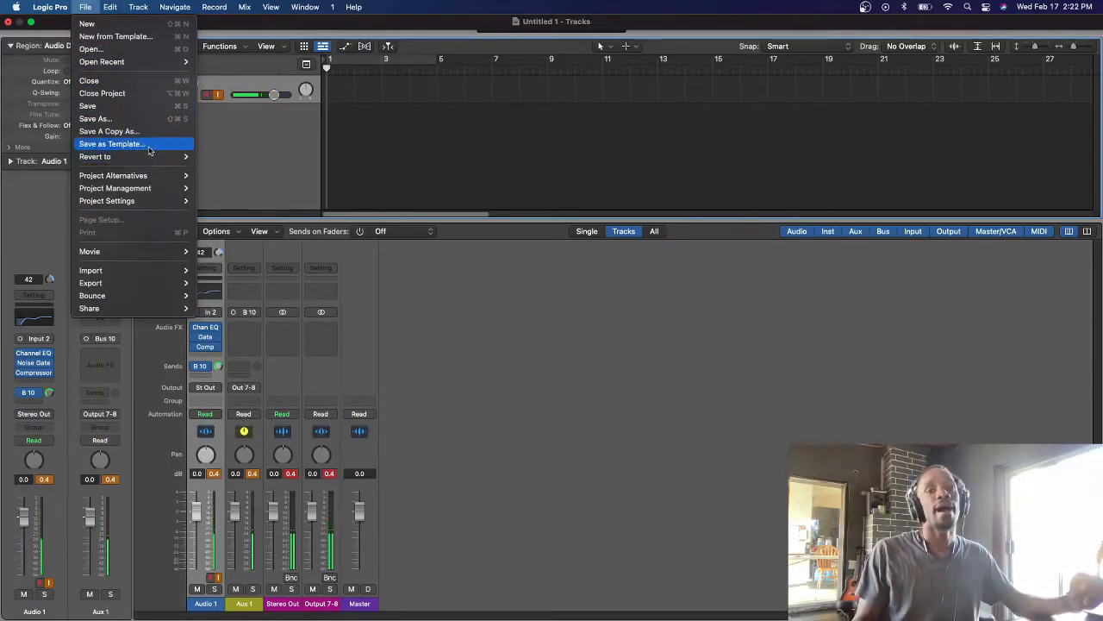
pyautogui.click(370, 166)
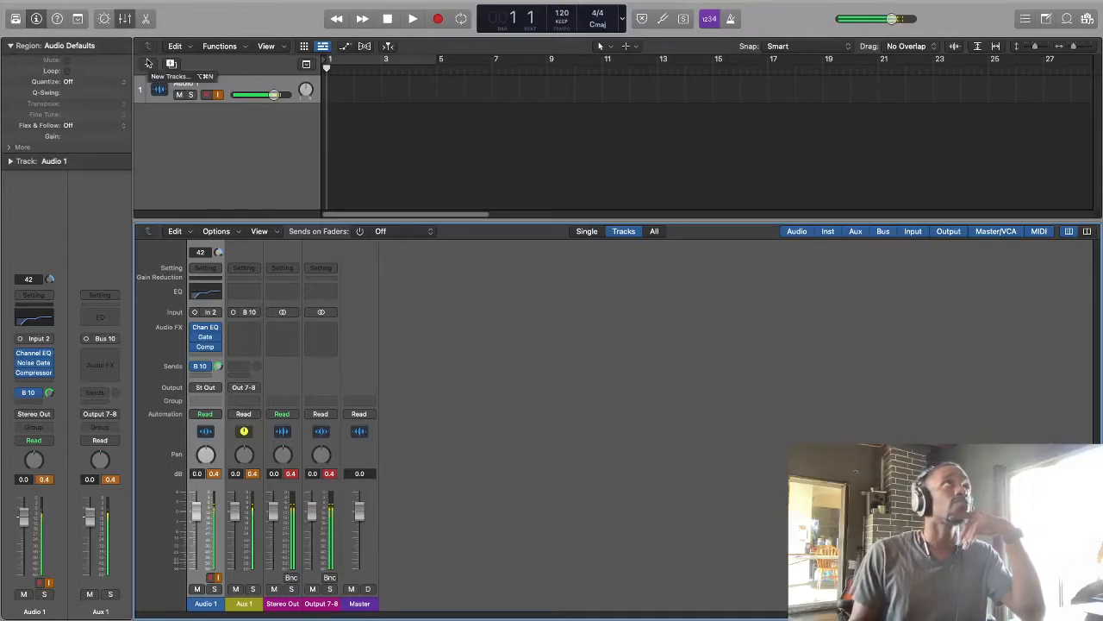
# Step: Start a new software instrument track using Kontakt in the Multi-Output (16xStereo) configuration
pyautogui.click(148, 63)
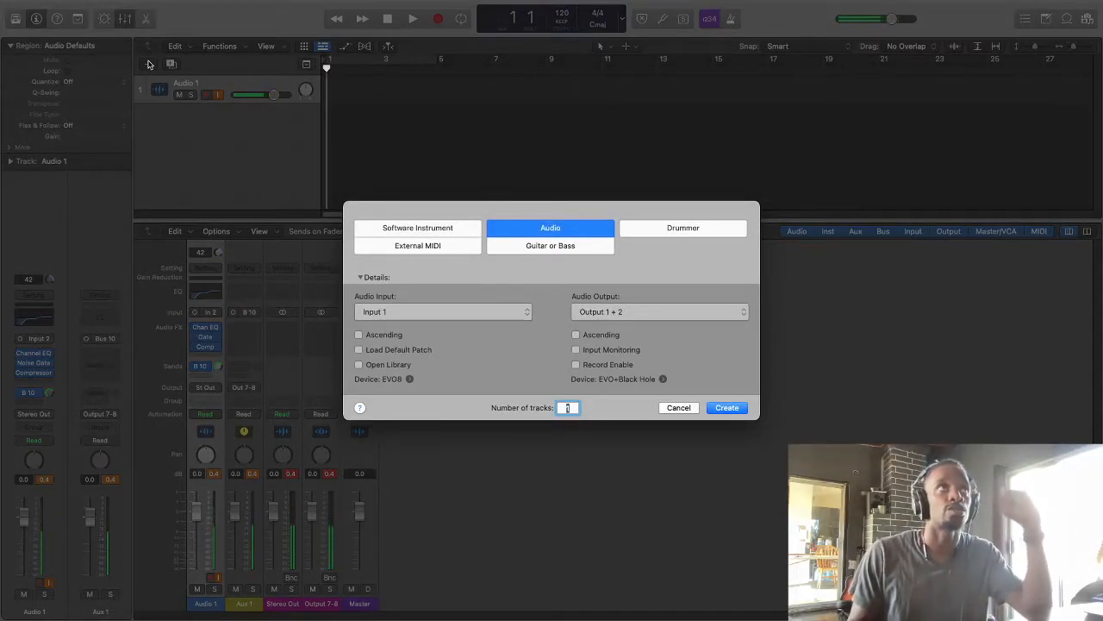
pyautogui.click(424, 229)
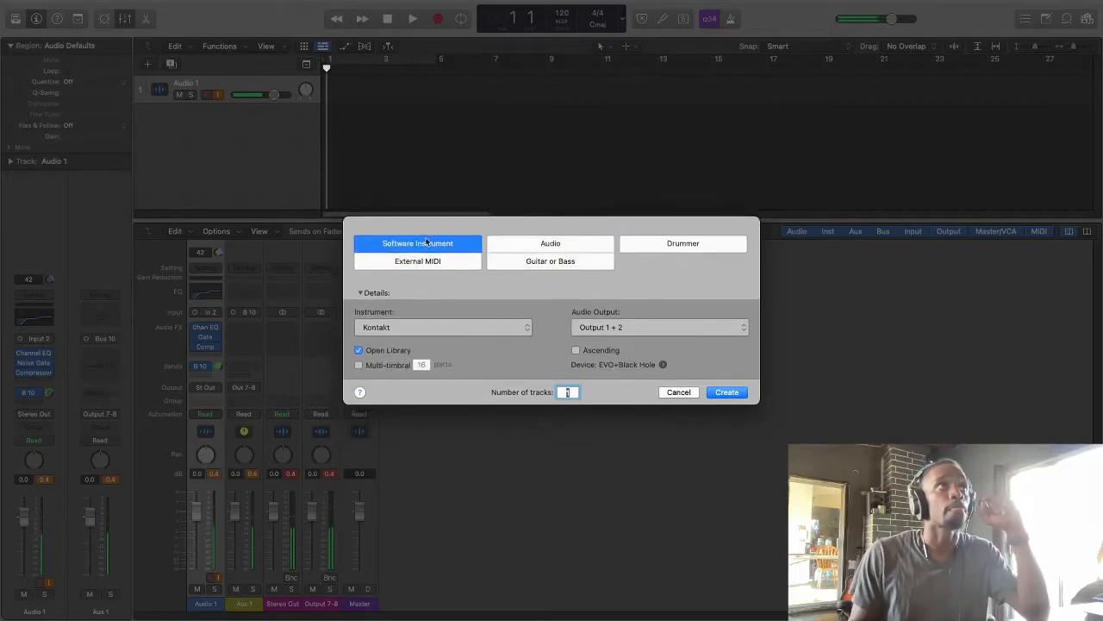
pyautogui.click(445, 329)
pyautogui.moveTo(444, 331)
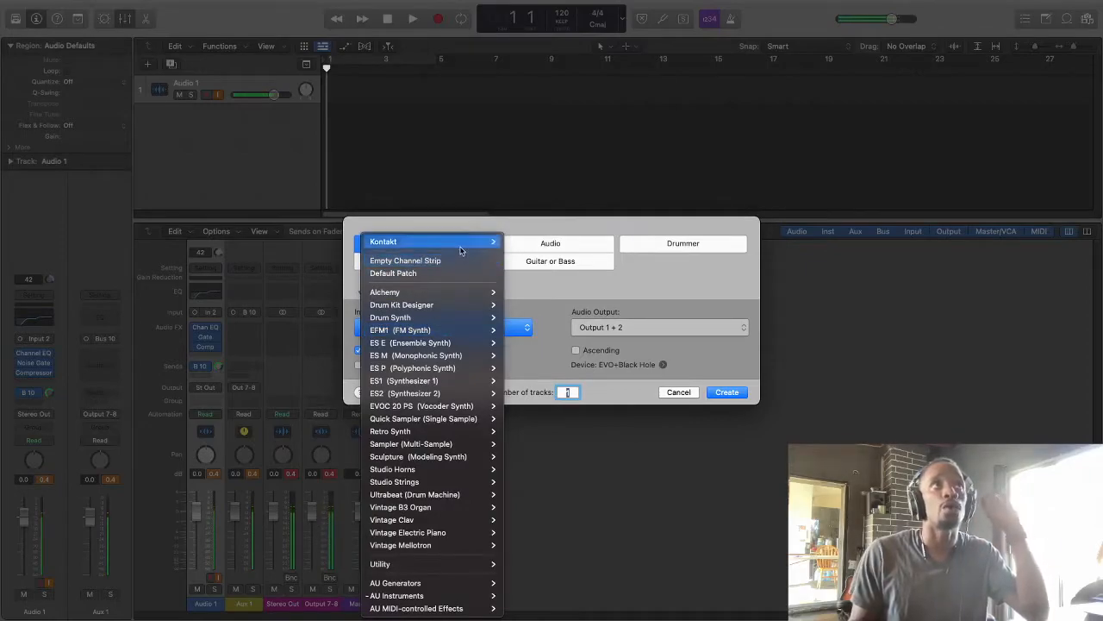
pyautogui.moveTo(460, 247)
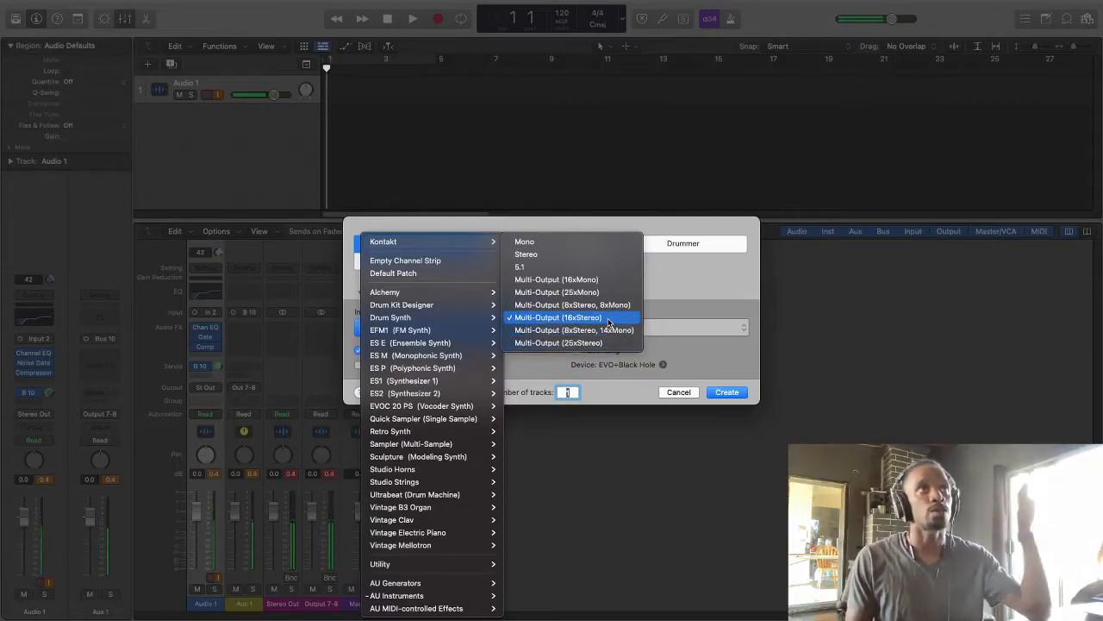
pyautogui.click(607, 321)
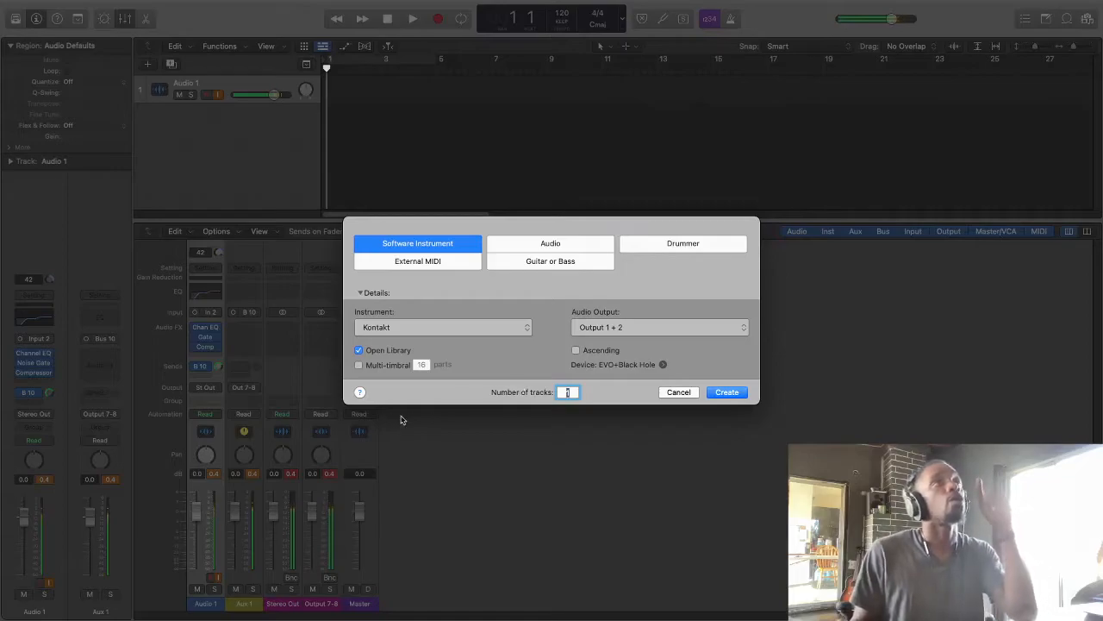
# Step: Make the new instrument multi-timbral with 16 parts and set the number of tracks to 1
pyautogui.click(359, 366)
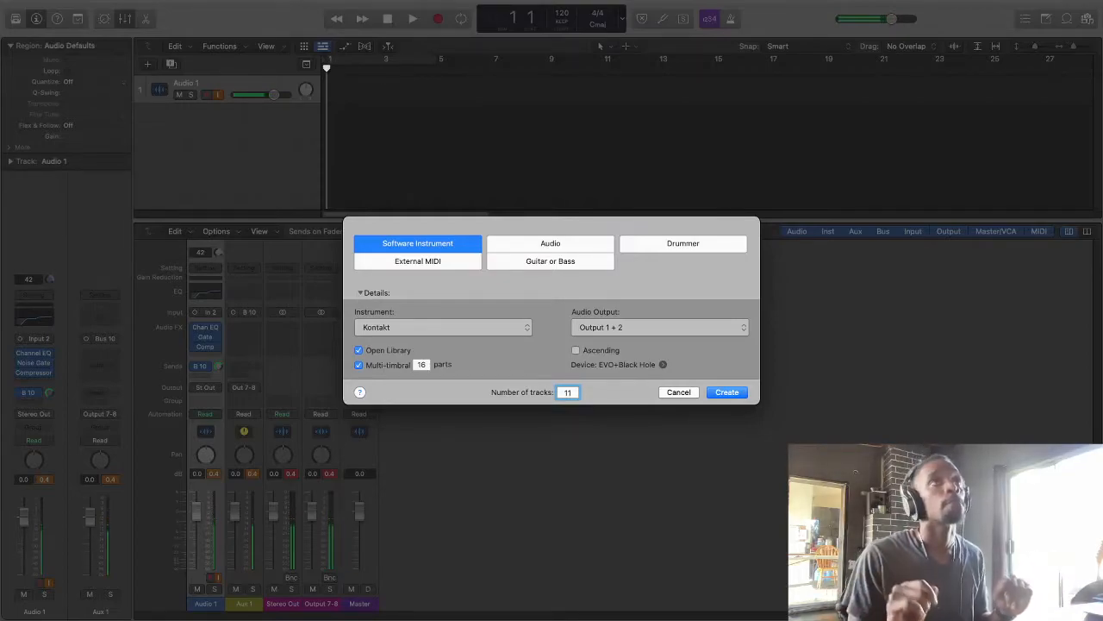
pyautogui.press('BackSpace')
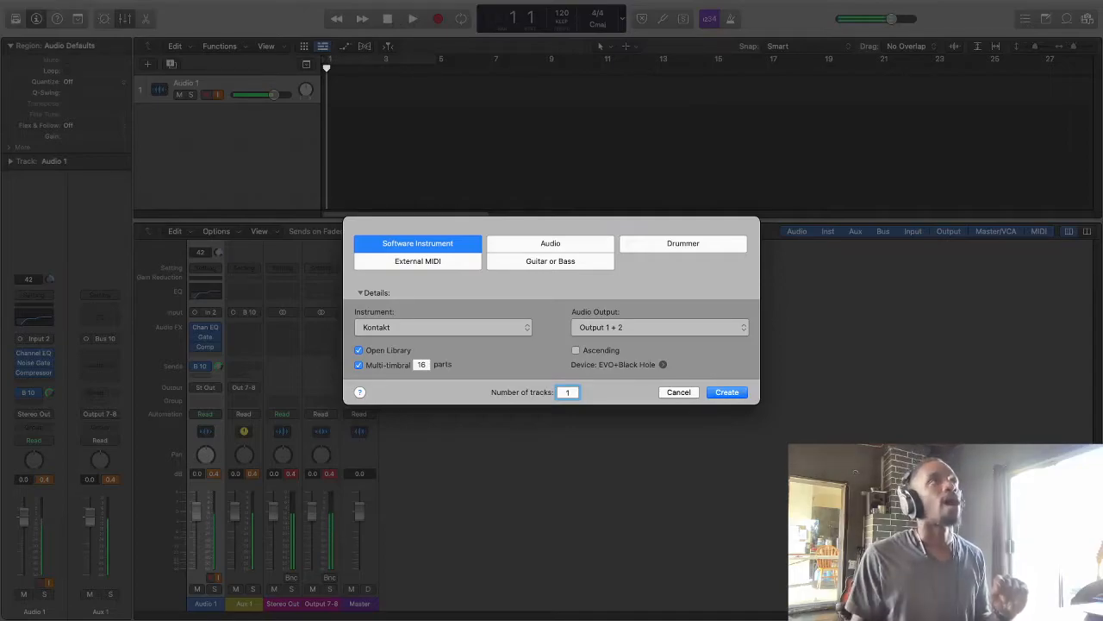
pyautogui.doubleClick(425, 364)
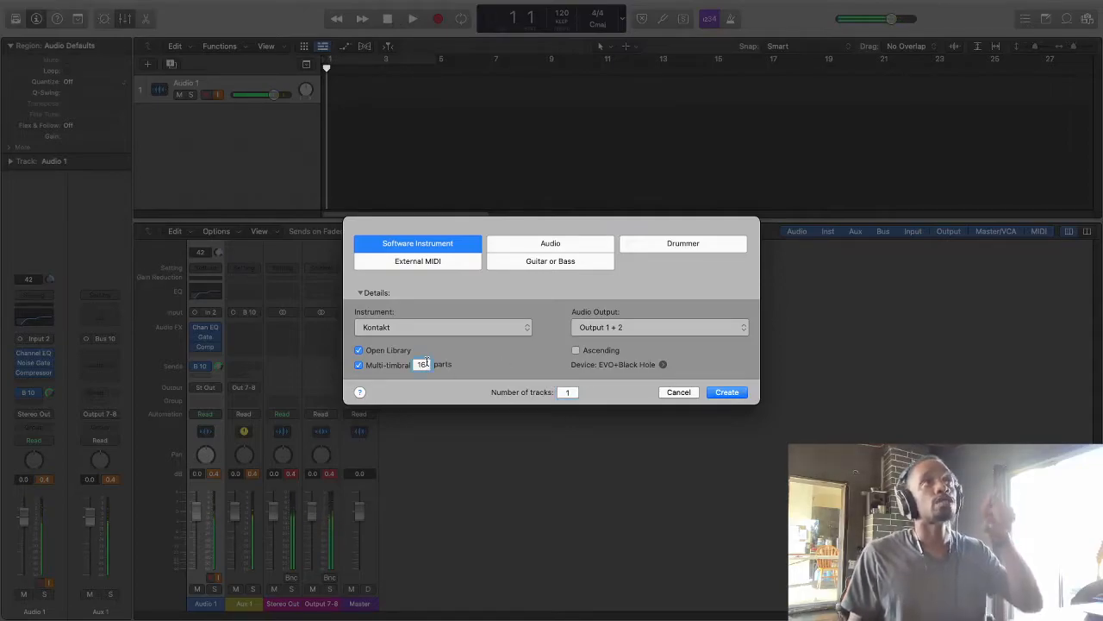
# Step: Check that Kontakt uses Multi-Output (16xStereo) and create the multi-timbral tracks
pyautogui.click(419, 331)
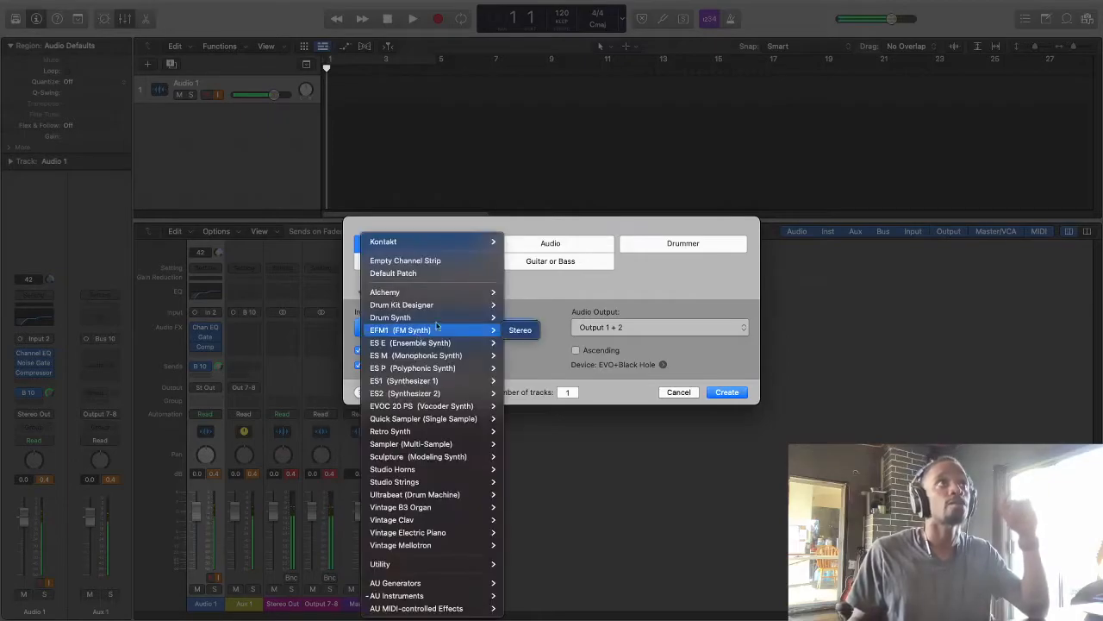
pyautogui.moveTo(456, 244)
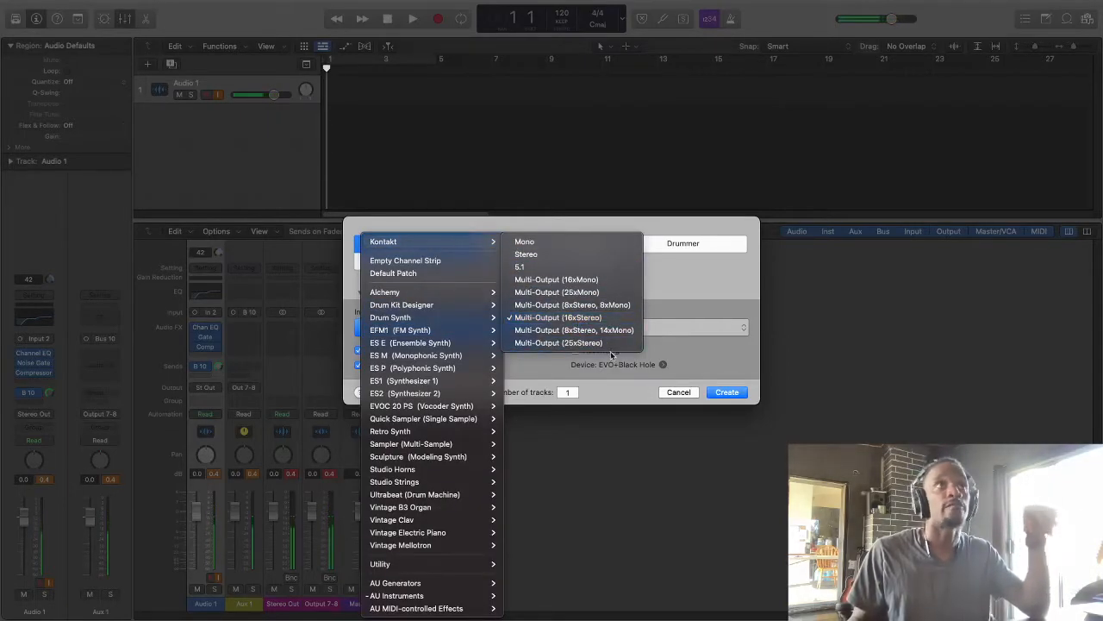
pyautogui.click(552, 395)
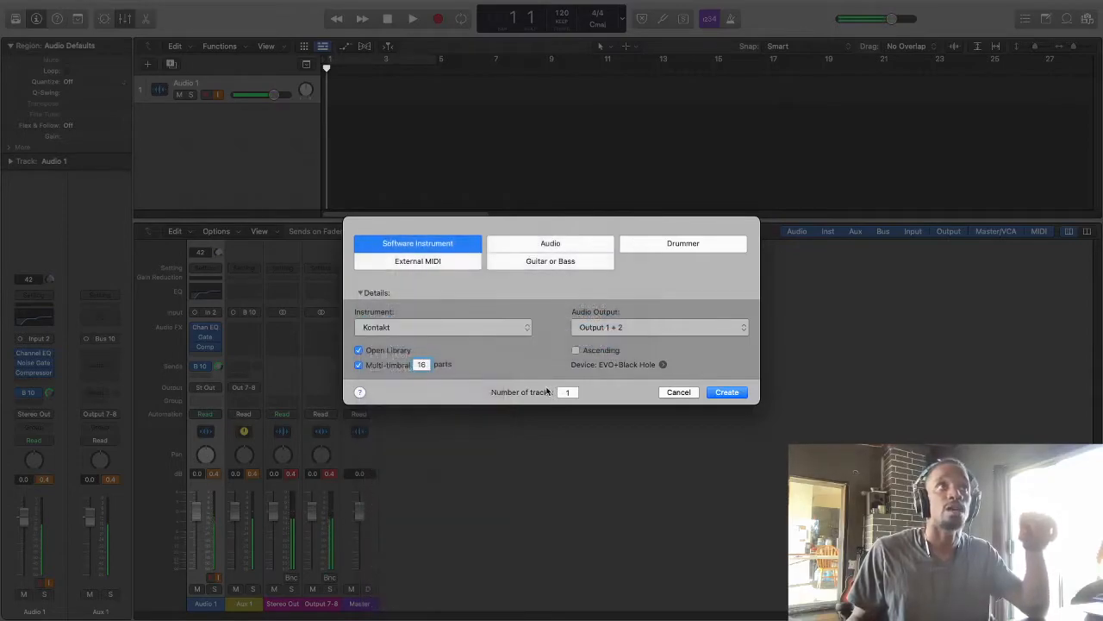
pyautogui.doubleClick(421, 365)
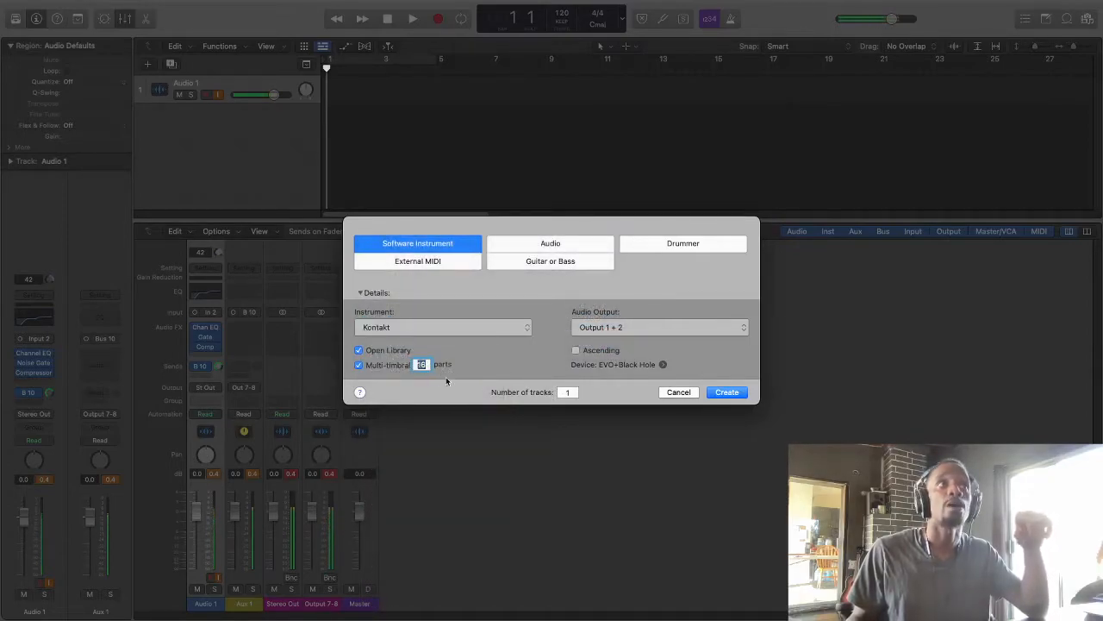
pyautogui.click(445, 326)
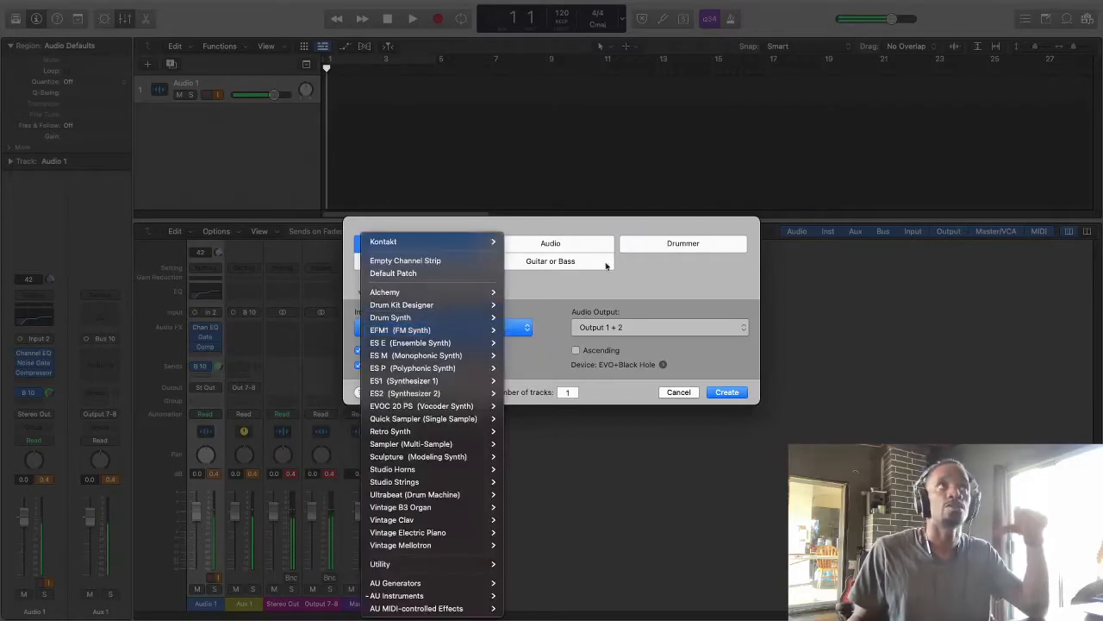
pyautogui.moveTo(466, 243)
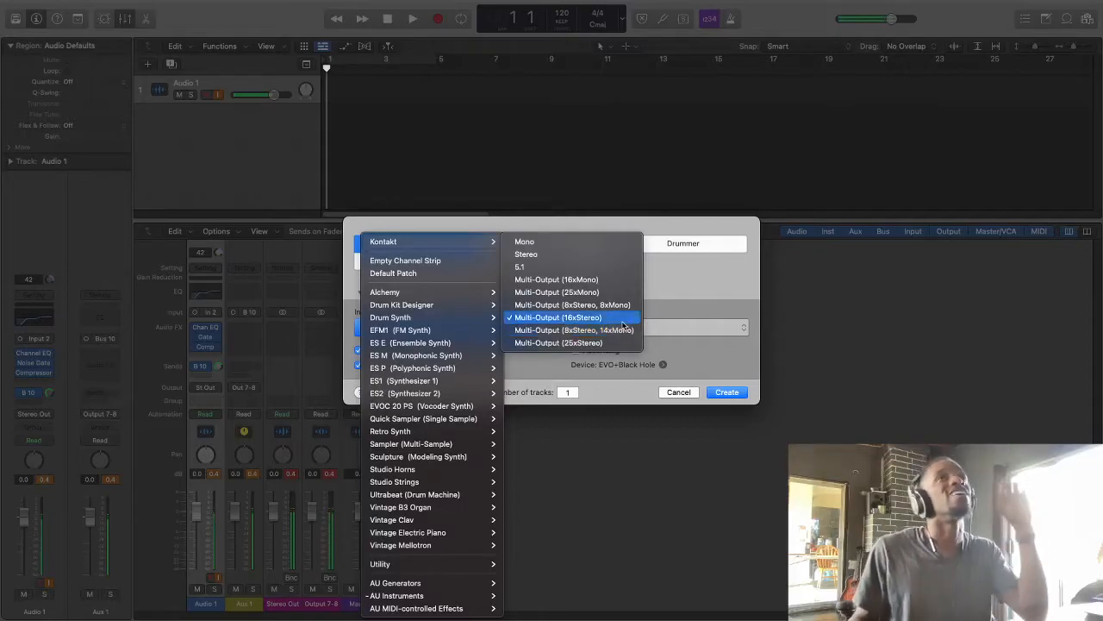
pyautogui.click(622, 319)
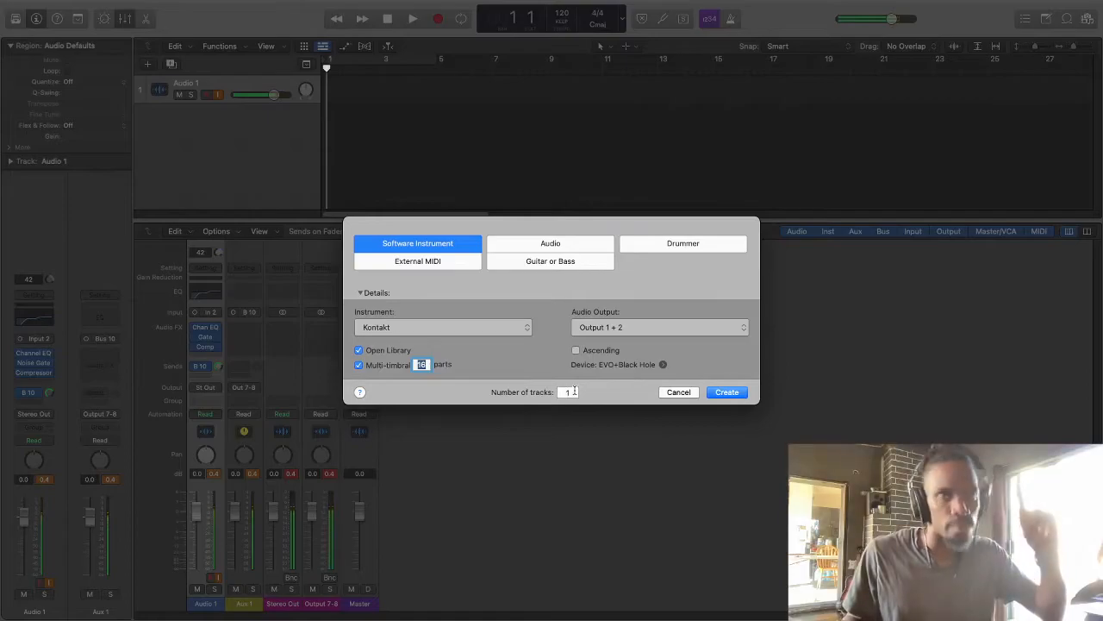
pyautogui.click(738, 393)
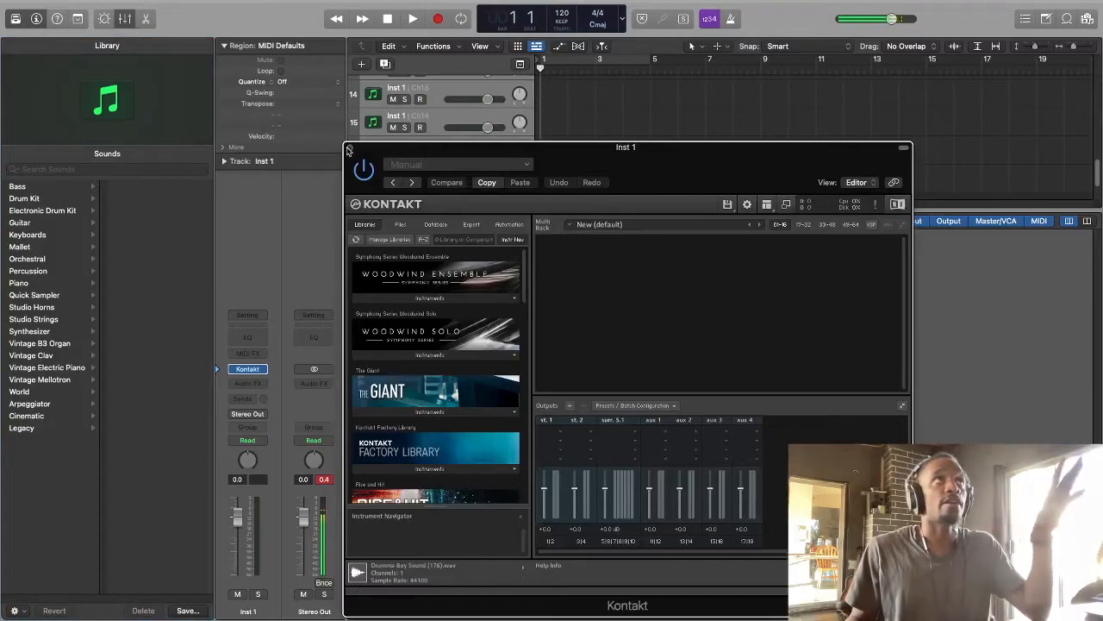
# Step: Clear the Kontakt window and the mixer from view and select the Ch1 instrument track
pyautogui.click(349, 148)
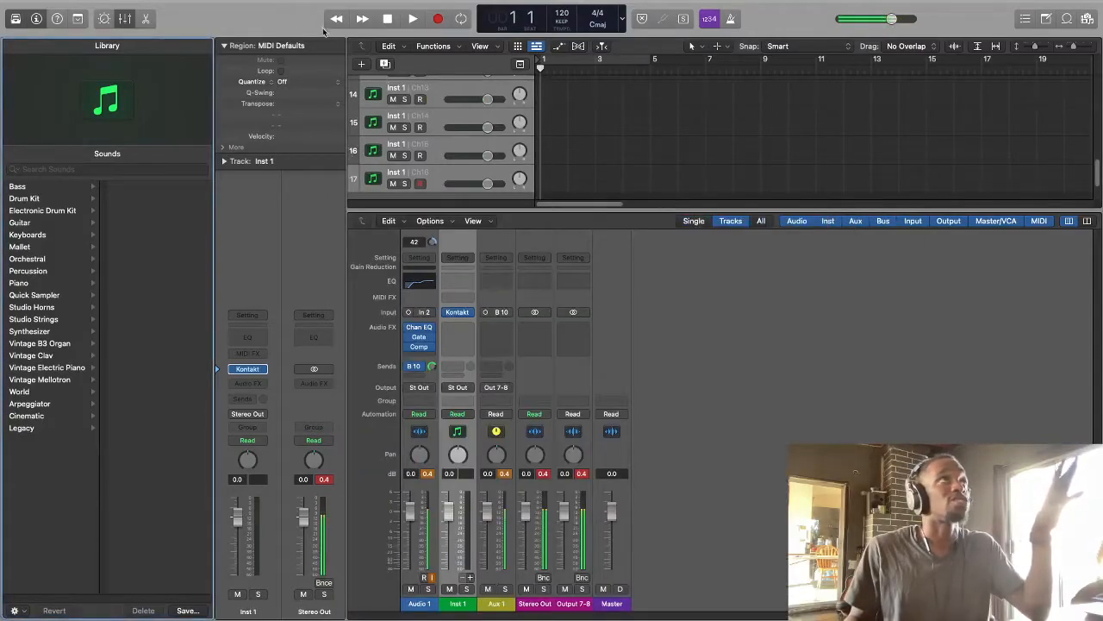
pyautogui.click(125, 18)
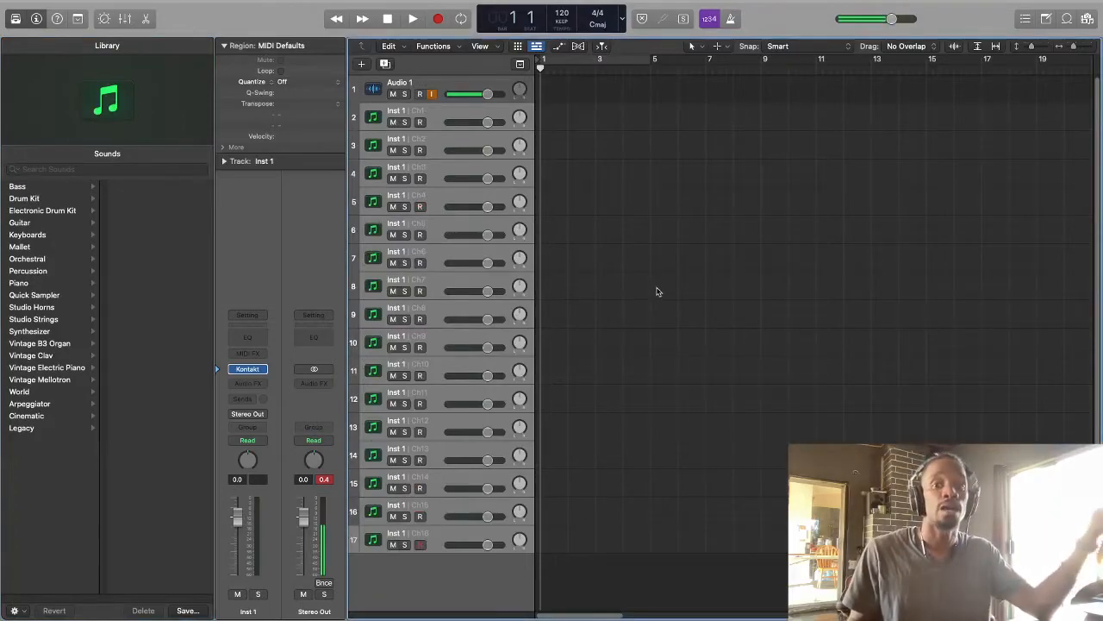
pyautogui.click(423, 112)
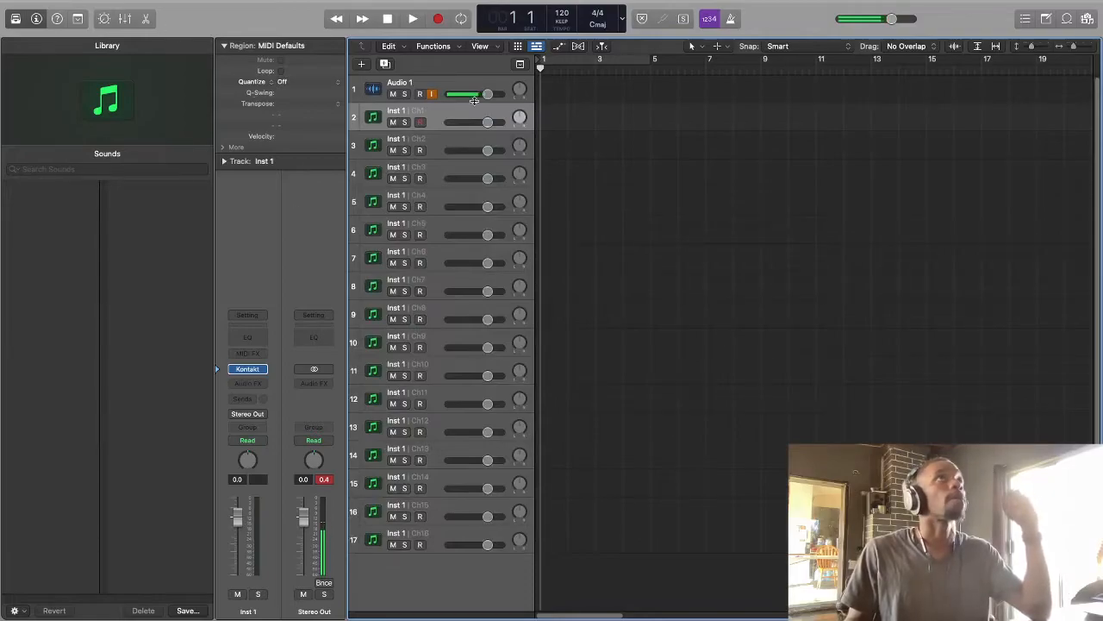
# Step: Try lowering the Ch1 instrument track's volume to see how the linked faders respond, and reset it to 0.0 dB
pyautogui.moveTo(480, 128); pyautogui.dragTo(475, 131)
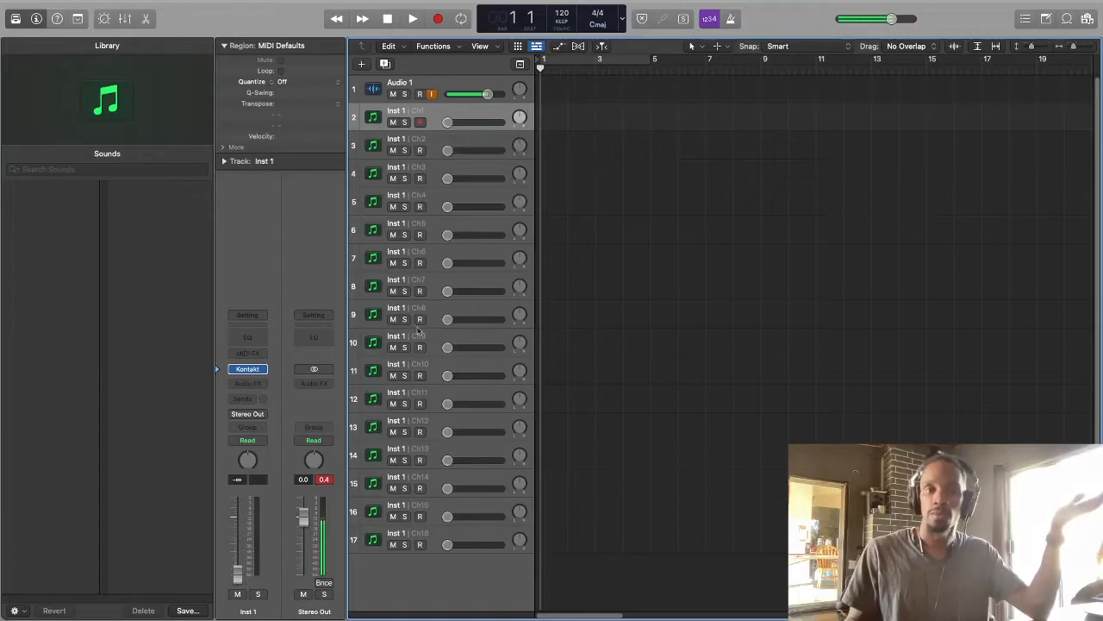
pyautogui.keyDown('alt'); pyautogui.click(444, 121); pyautogui.keyUp('alt')
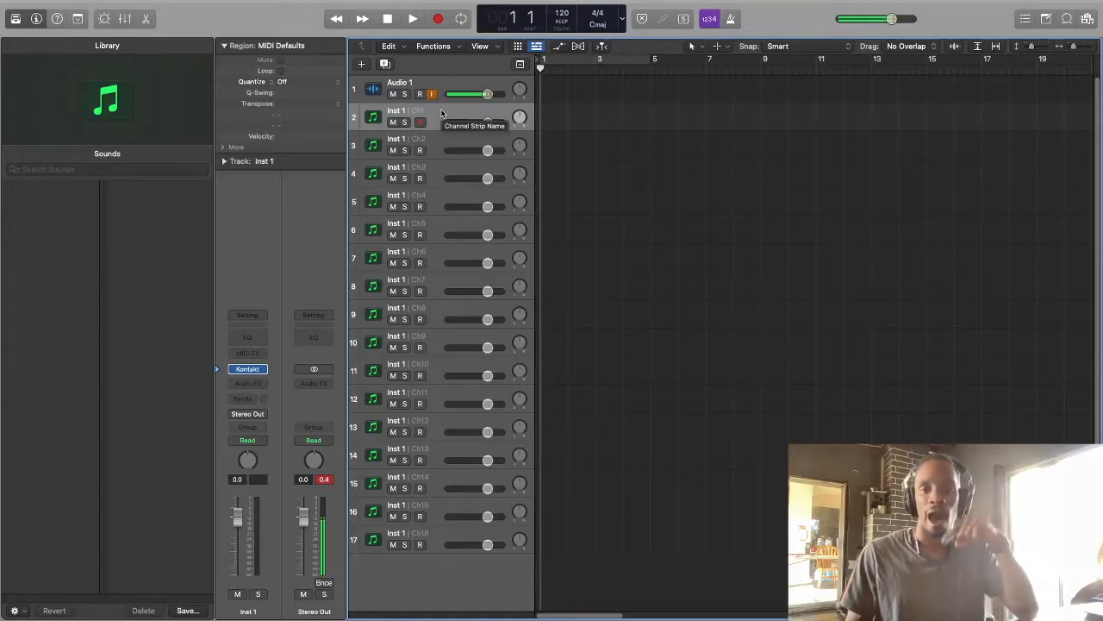
pyautogui.moveTo(488, 122); pyautogui.dragTo(482, 128)
pyautogui.rightClick(483, 122)
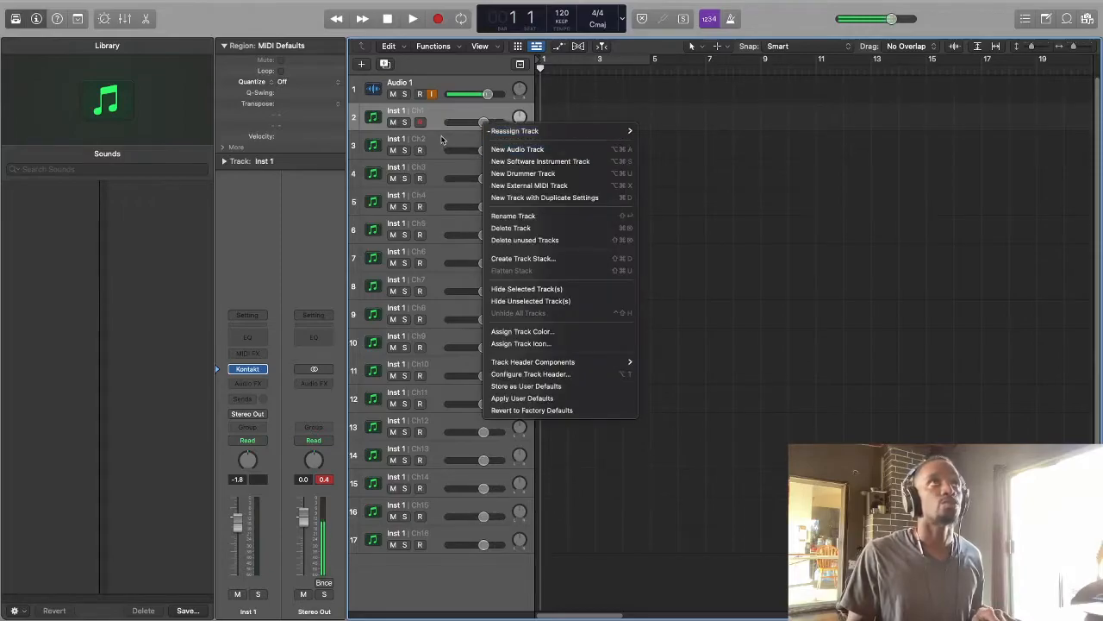
pyautogui.click(445, 142)
pyautogui.keyDown('alt'); pyautogui.click(481, 124); pyautogui.keyUp('alt')
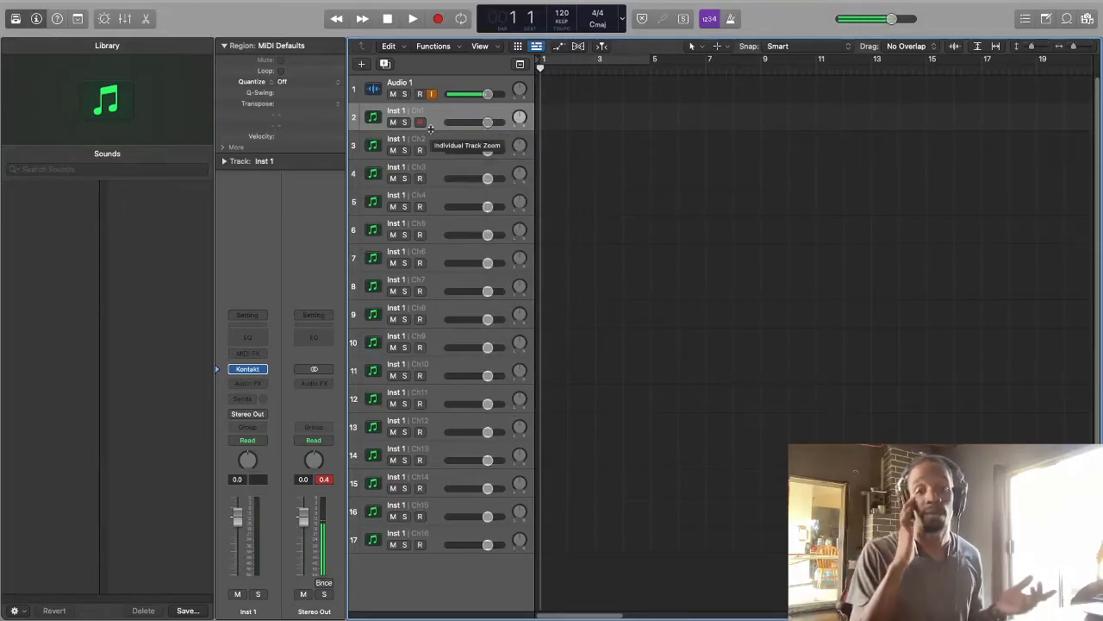
# Step: Reopen the Kontakt instrument, look through its installed libraries, and switch its browser to the computer's files
pyautogui.click(249, 369)
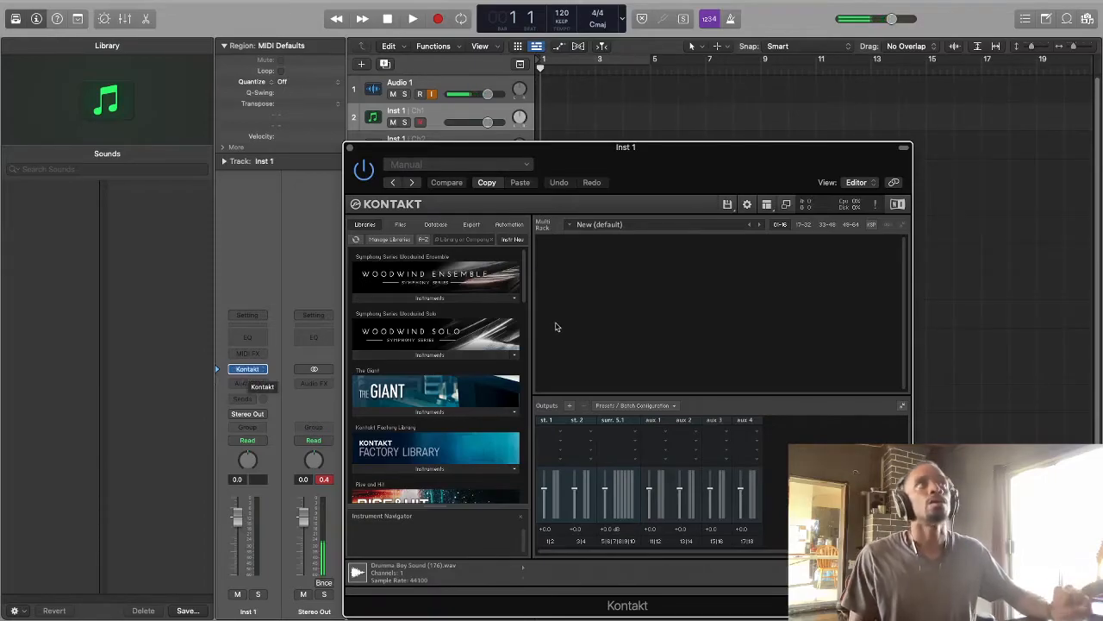
pyautogui.scroll(-8, 420, 405)
pyautogui.scroll(8, 420, 404)
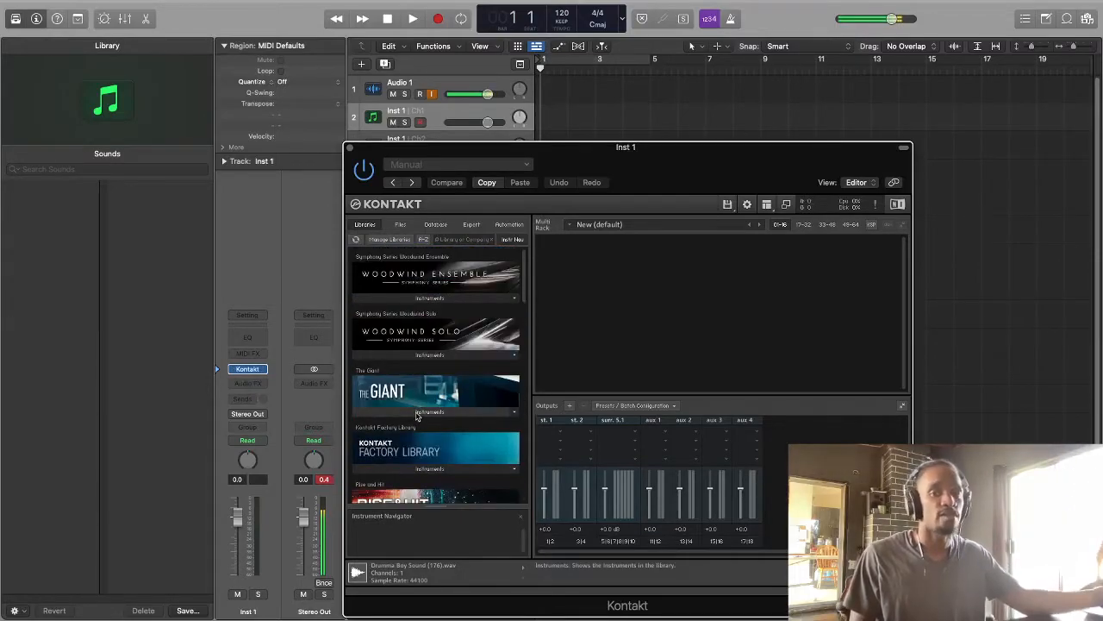
pyautogui.scroll(-8, 450, 396)
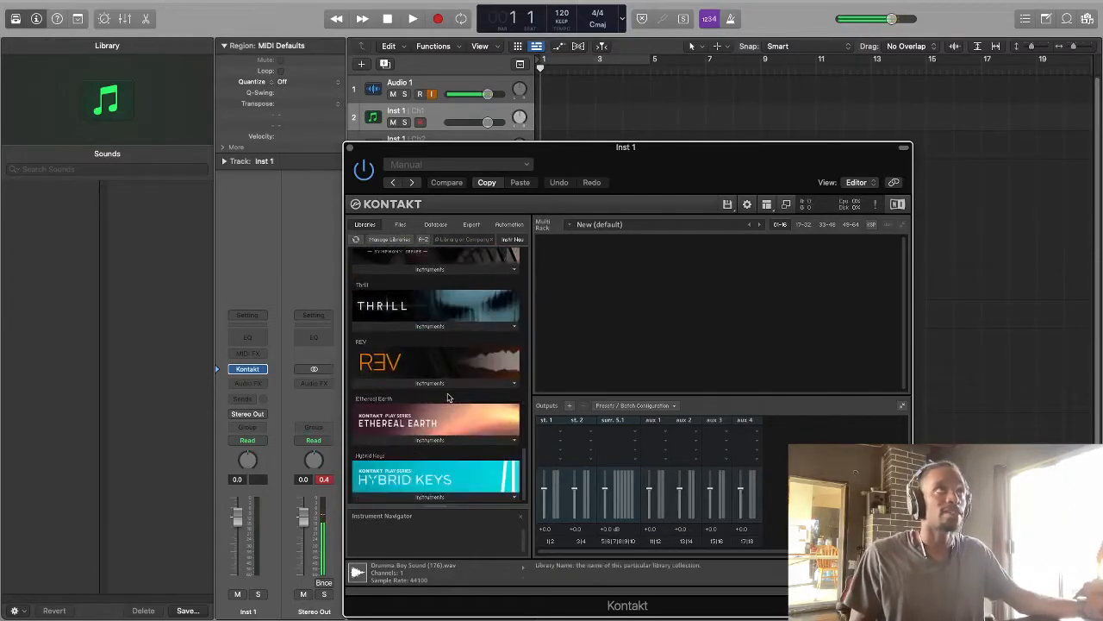
pyautogui.scroll(8, 447, 397)
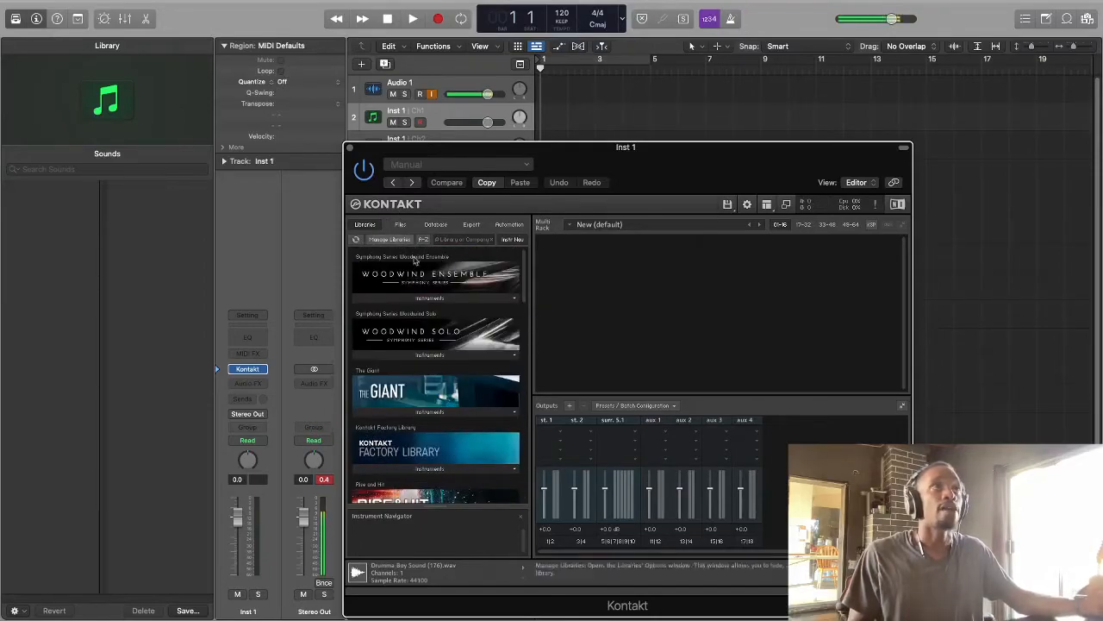
pyautogui.scroll(-8, 431, 362)
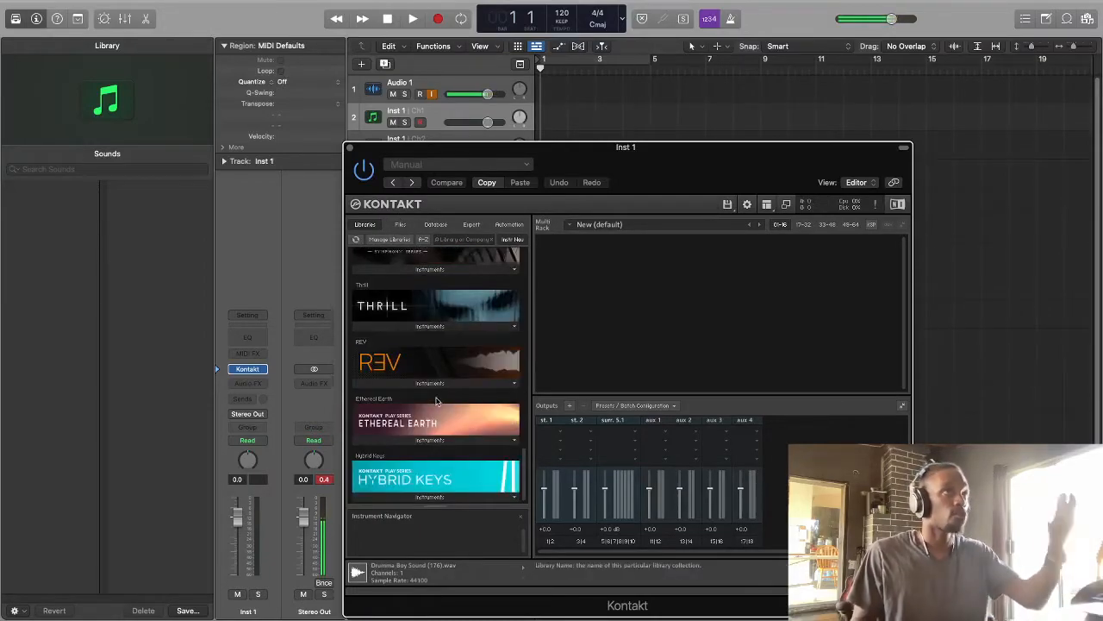
pyautogui.scroll(8, 437, 405)
pyautogui.scroll(-8, 440, 405)
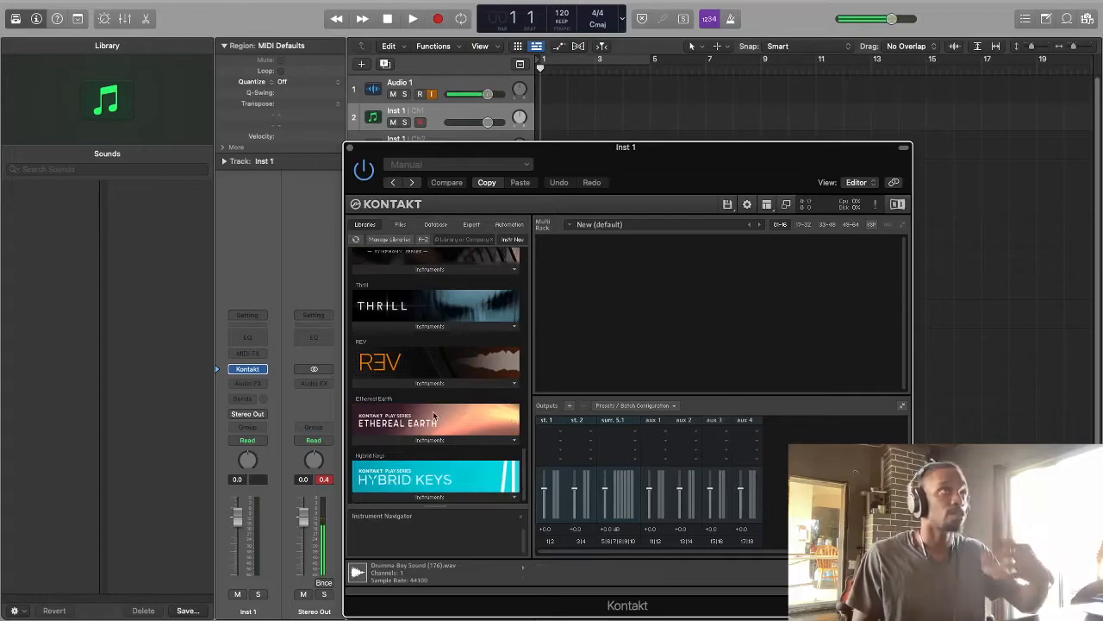
pyautogui.scroll(8, 392, 362)
pyautogui.click(400, 225)
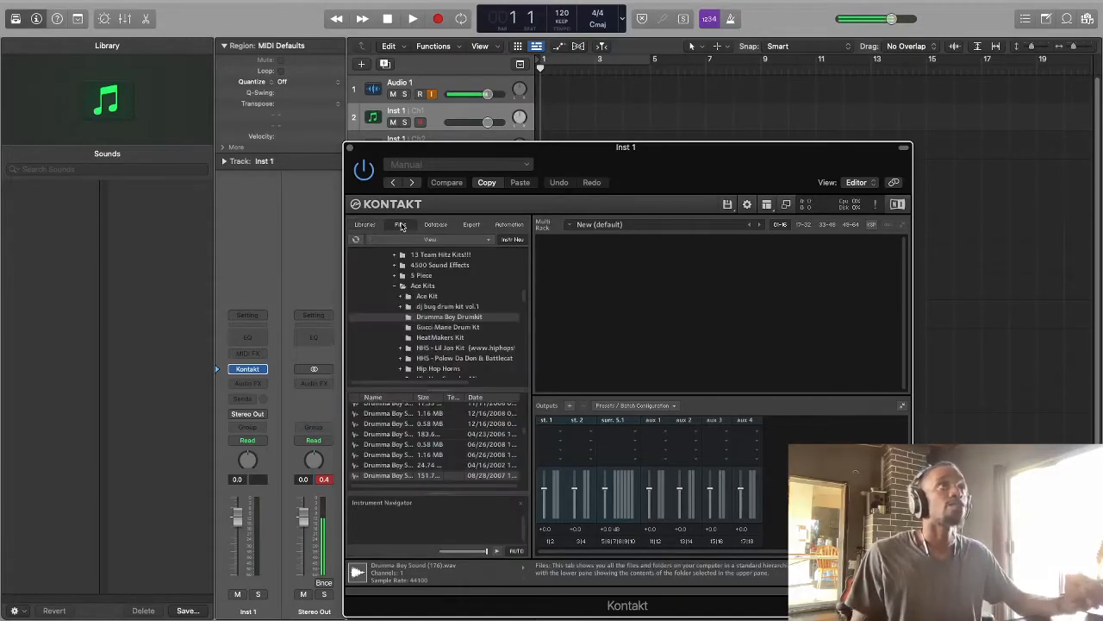
# Step: Audition samples in the Drumma Boy Drumkit folder and load Drumma Boy Sound (174) into the Kontakt rack
pyautogui.click(386, 439)
pyautogui.press('Down')
pyautogui.press('Down')
pyautogui.press('Down')
pyautogui.press('Down')
pyautogui.press('Down')
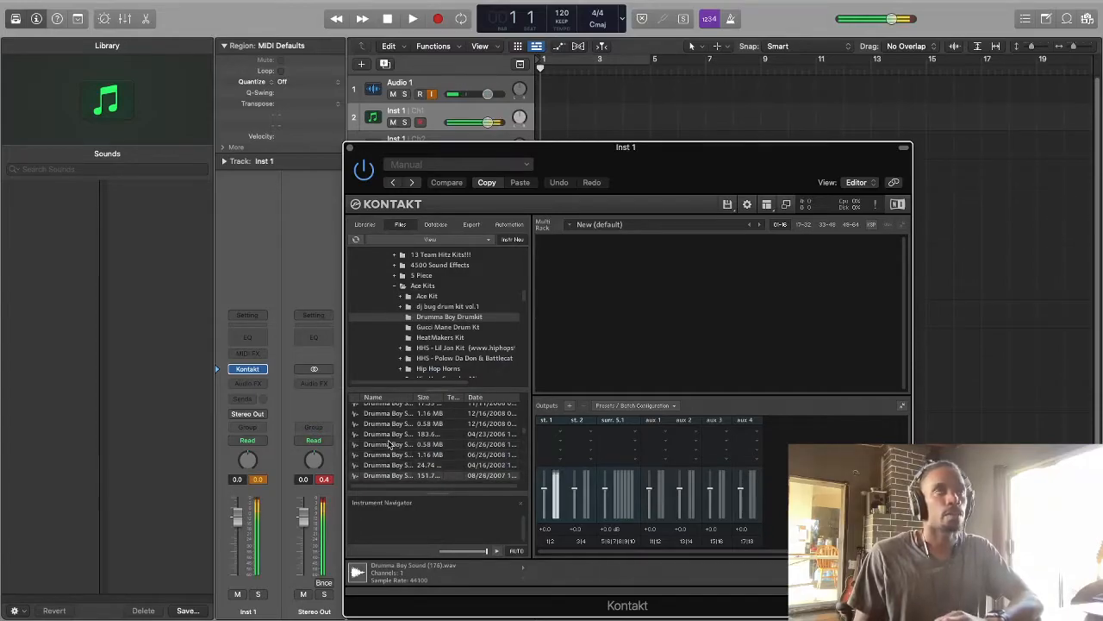
pyautogui.click(388, 425)
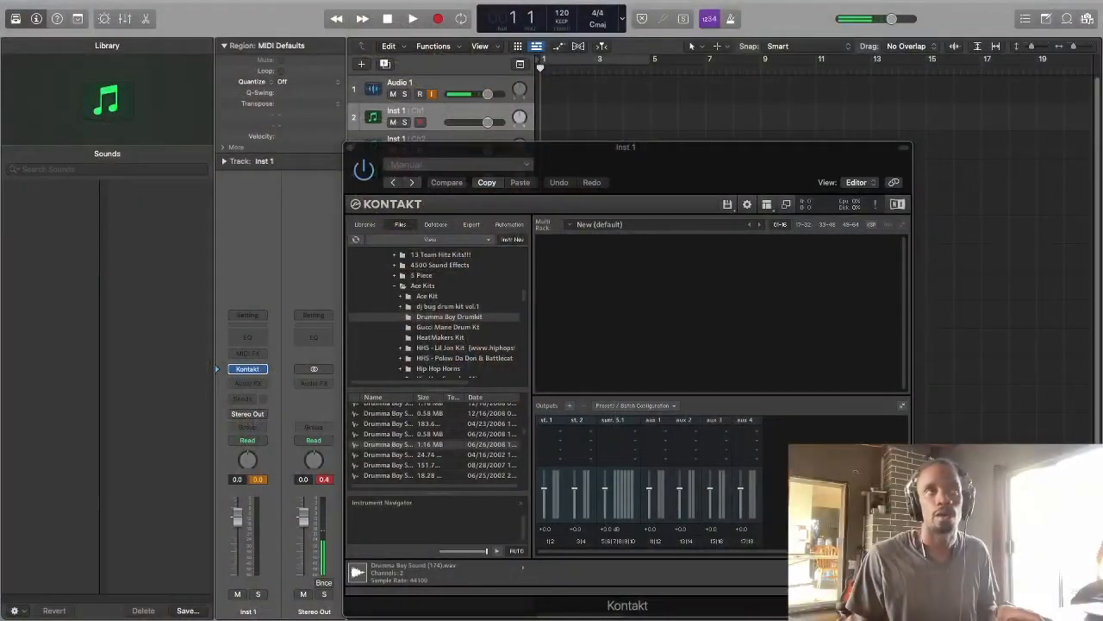
pyautogui.click(616, 304)
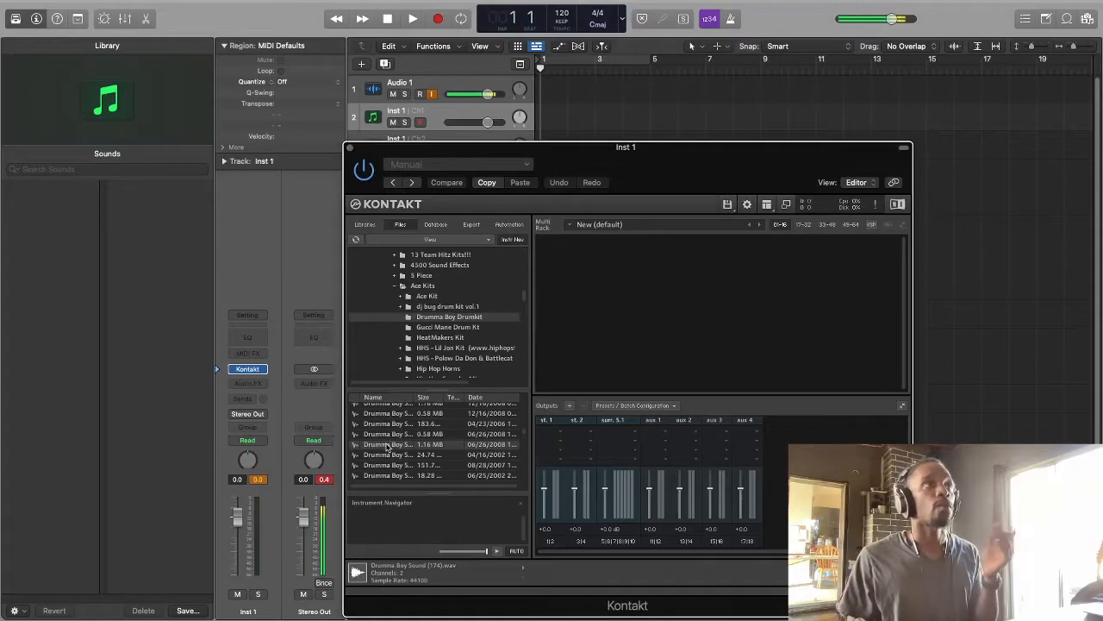
pyautogui.doubleClick(387, 446)
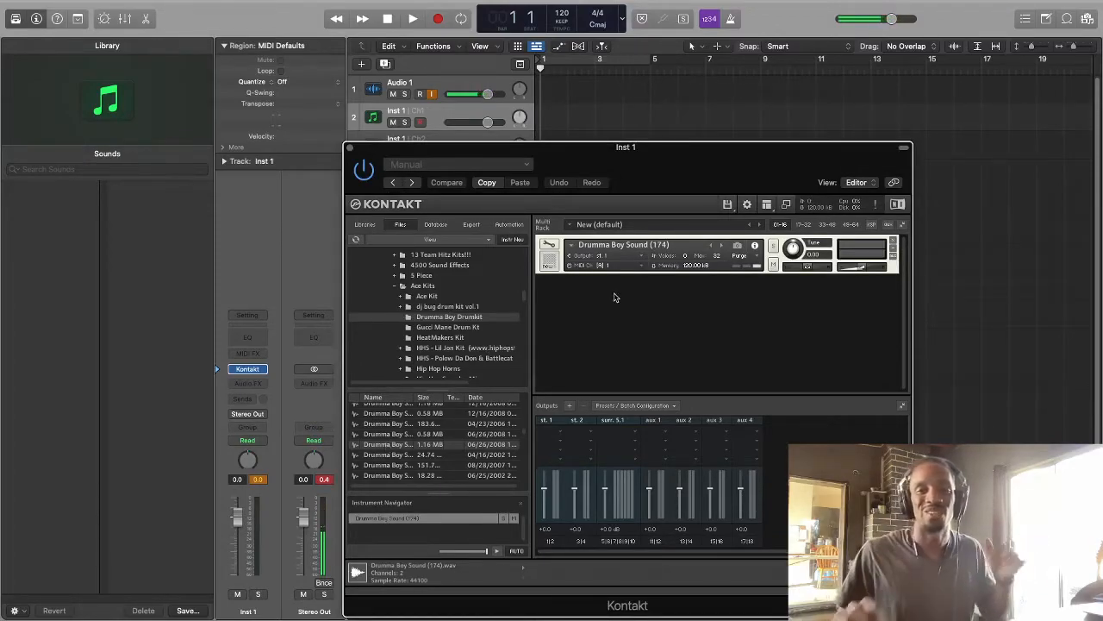
# Step: Move the Kontakt window off the track headers, select the Ch2 track, and load Drumma Boy Sound (176) into the rack
pyautogui.moveTo(582, 162); pyautogui.dragTo(789, 83)
pyautogui.click(435, 139)
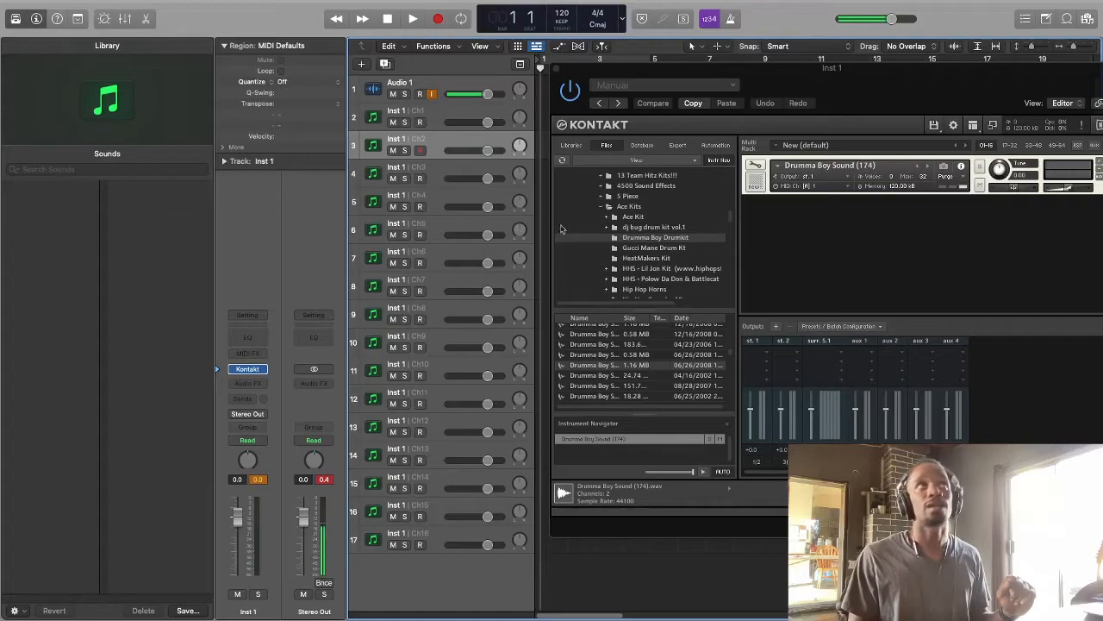
pyautogui.click(595, 386)
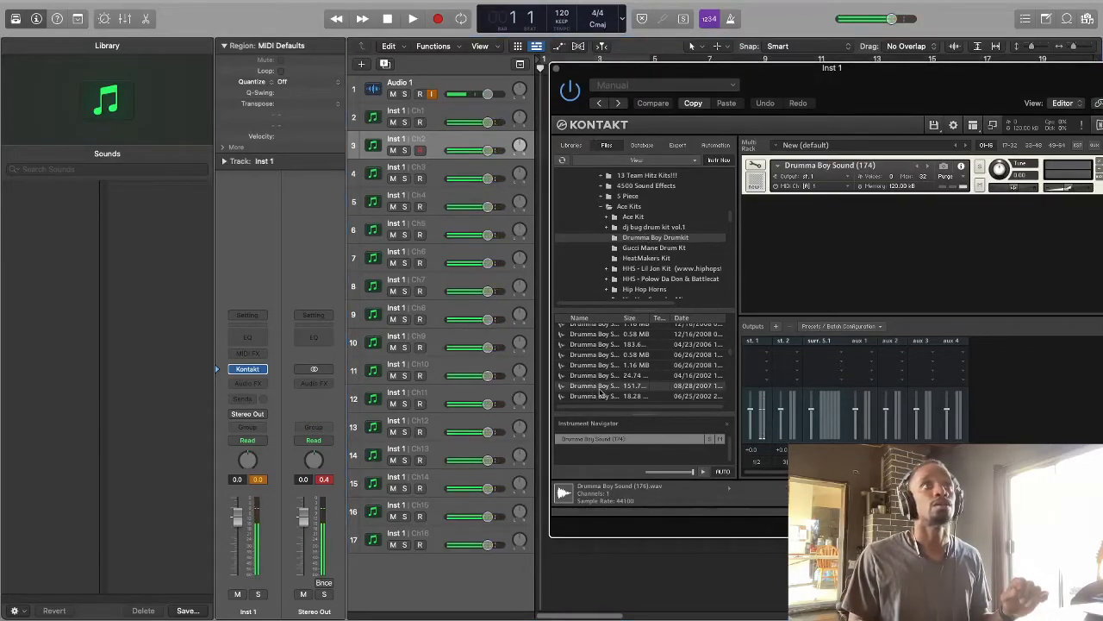
pyautogui.doubleClick(599, 388)
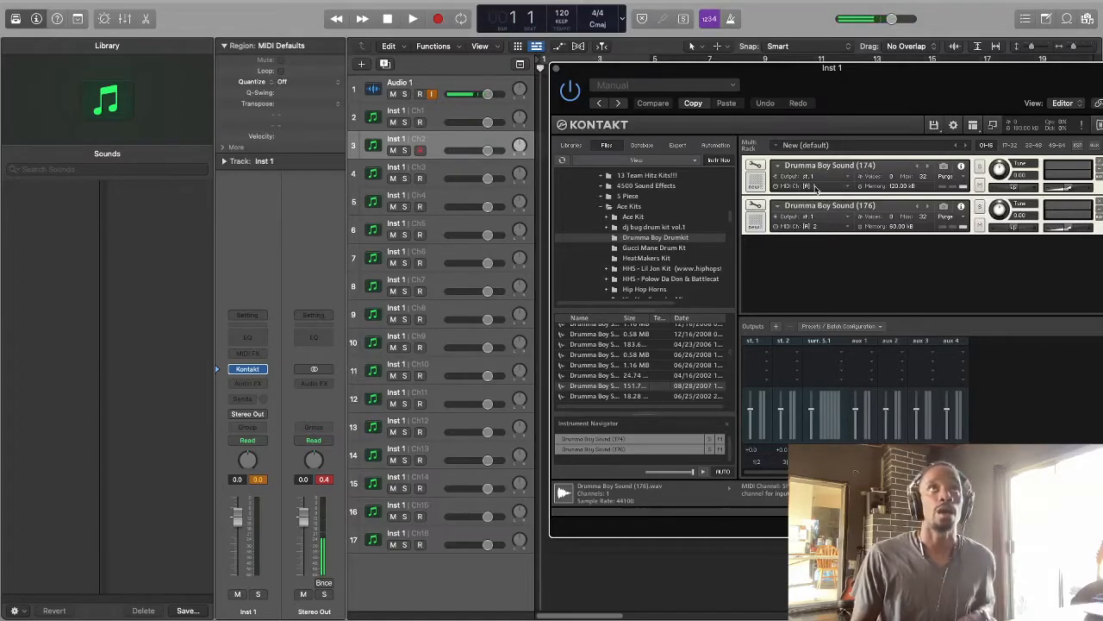
# Step: Show the Musical Typing keyboard and switch between the Ch2 and Ch3 tracks to compare them with Kontakt's MIDI channels
pyautogui.click(301, 7)
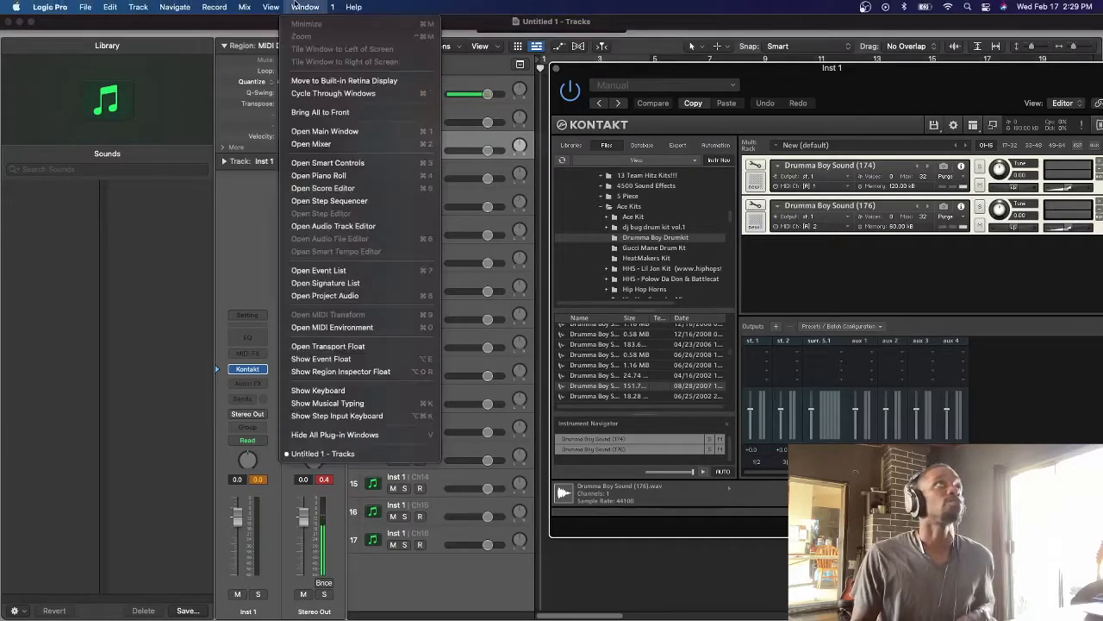
pyautogui.click(327, 403)
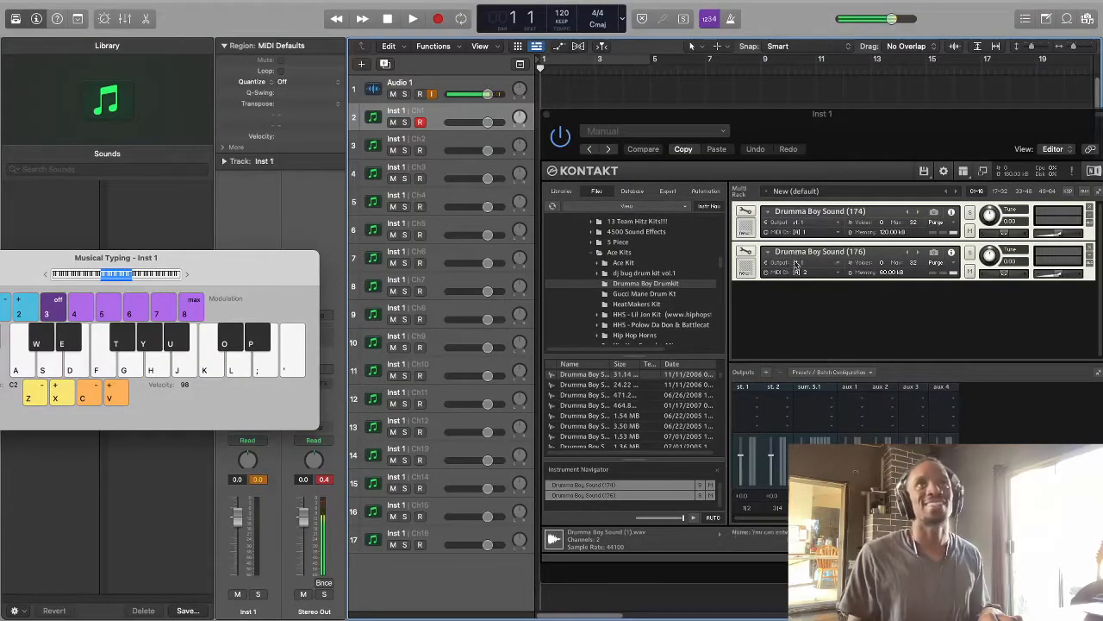
pyautogui.click(439, 143)
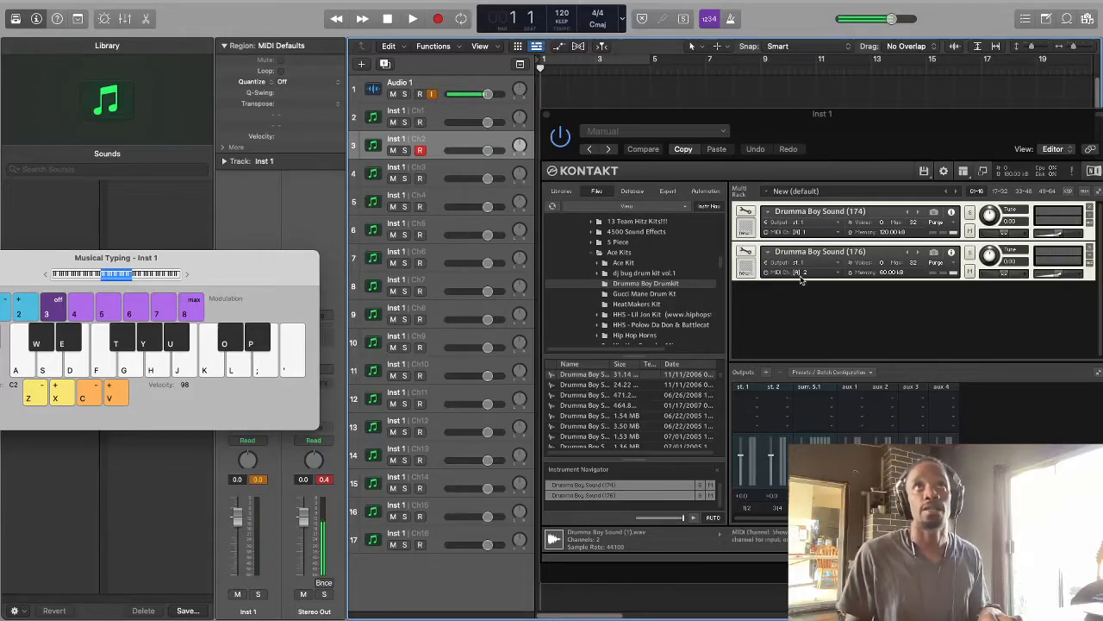
pyautogui.click(432, 174)
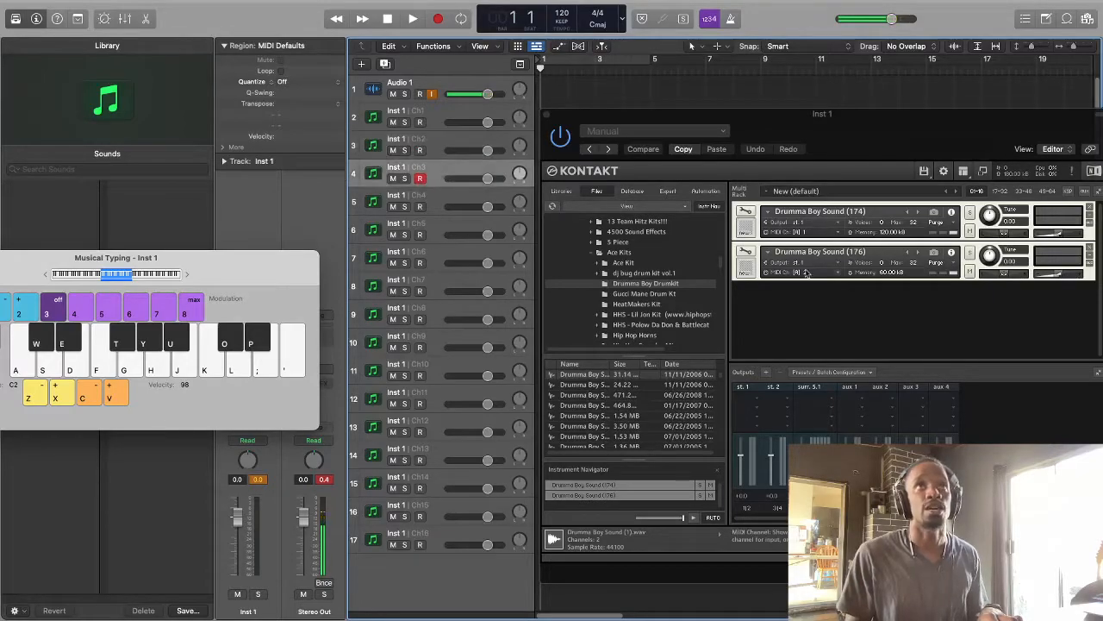
# Step: Select the Ch2 track and play a series of notes to hear Drumma Boy Sound (176)
pyautogui.click(437, 136)
pyautogui.press('f')
pyautogui.press('g')
pyautogui.press('s')
pyautogui.press('a')
pyautogui.press('s')
pyautogui.press('d')
pyautogui.press('f')
pyautogui.press('s')
pyautogui.press('a')
pyautogui.press('d')
pyautogui.press('f')
pyautogui.press('s')
pyautogui.press('a')
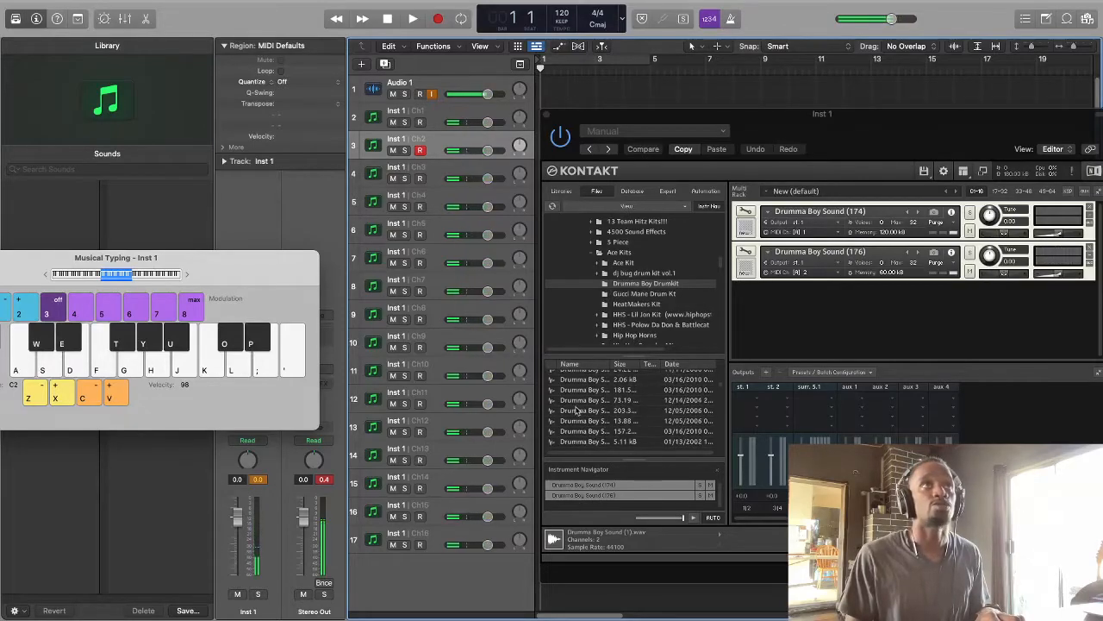
# Step: Load The Giant.nki from The Giant library into the rack and play a few notes on the Ch2 track
pyautogui.click(562, 192)
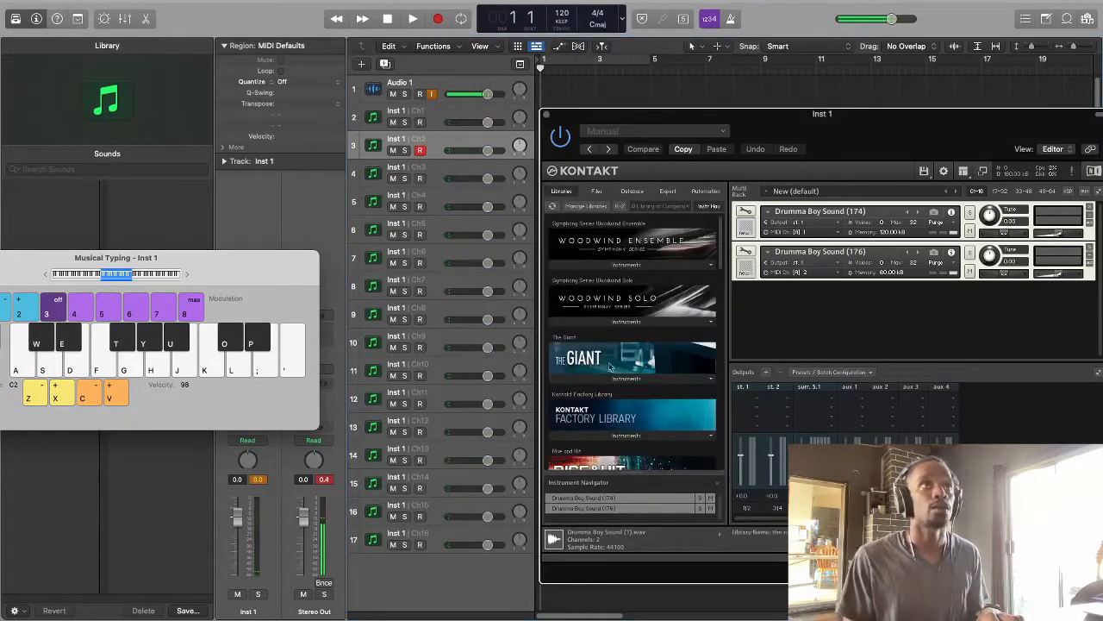
pyautogui.click(607, 383)
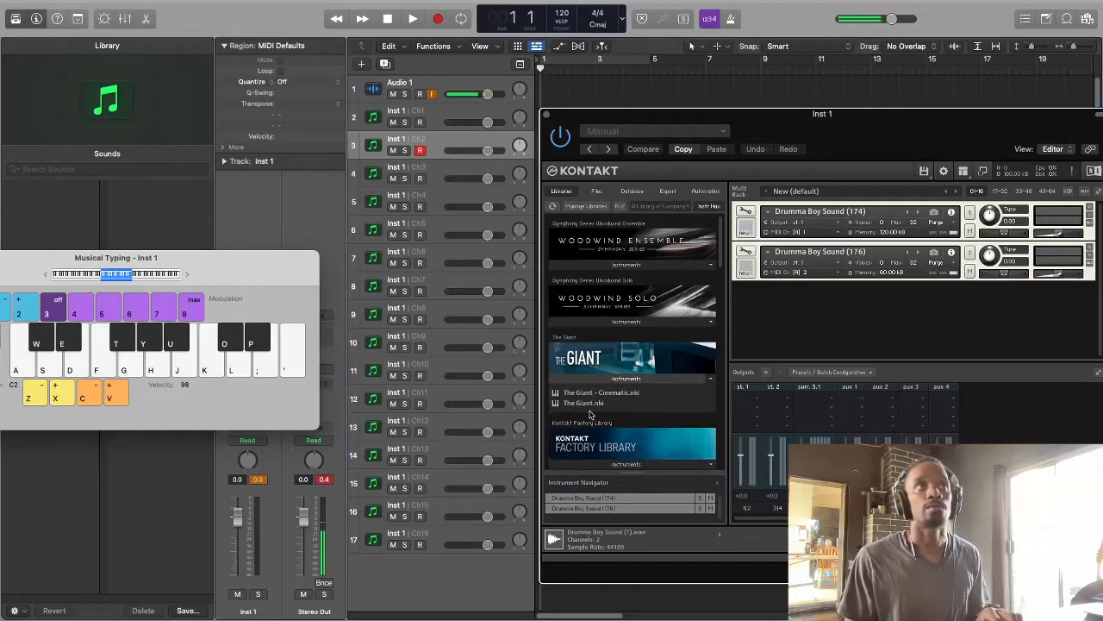
pyautogui.doubleClick(586, 403)
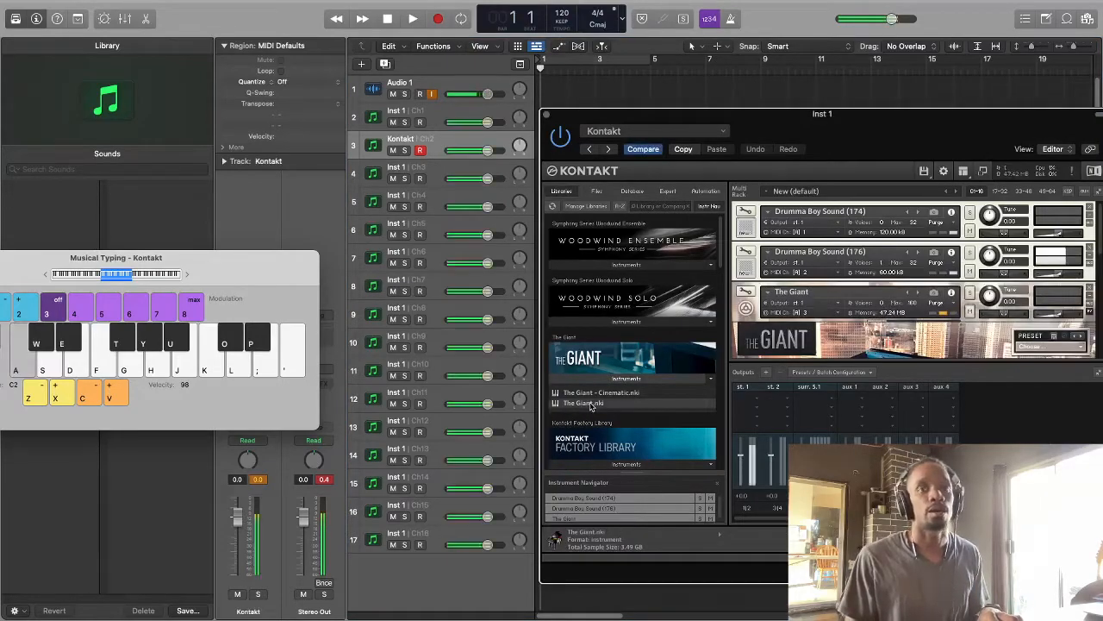
pyautogui.press('f')
pyautogui.press('s')
pyautogui.press('f')
pyautogui.scroll(-3, 810, 244)
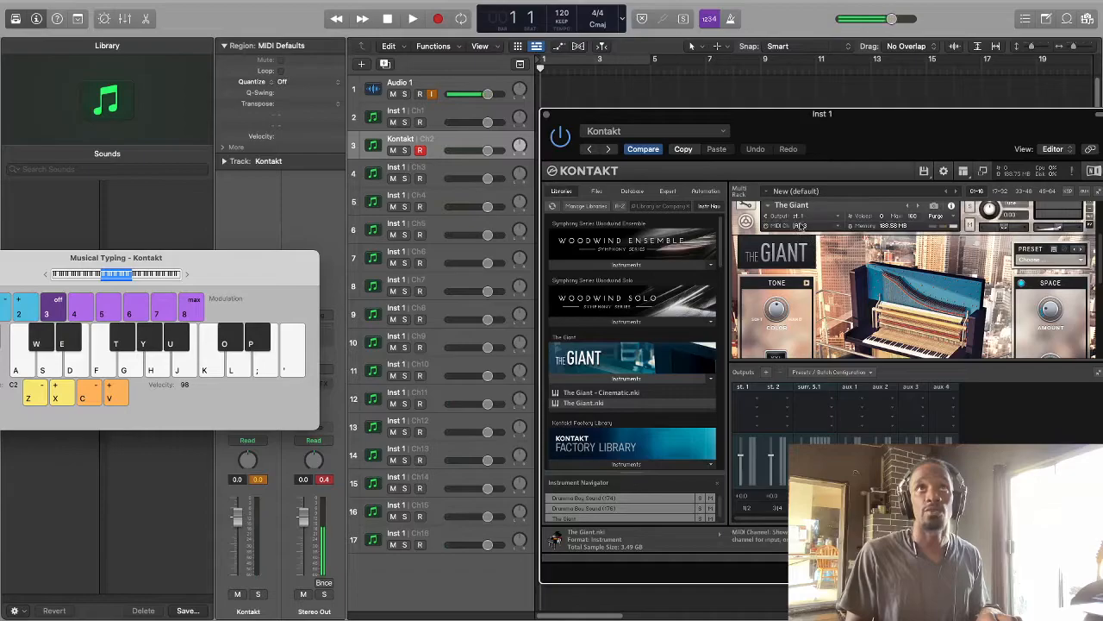
# Step: Select the Ch3 track and play several notes to hear The Giant piano
pyautogui.click(431, 173)
pyautogui.press('s')
pyautogui.press('a')
pyautogui.press('d')
pyautogui.press('f')
pyautogui.press('a')
pyautogui.press('s')
pyautogui.press('f')
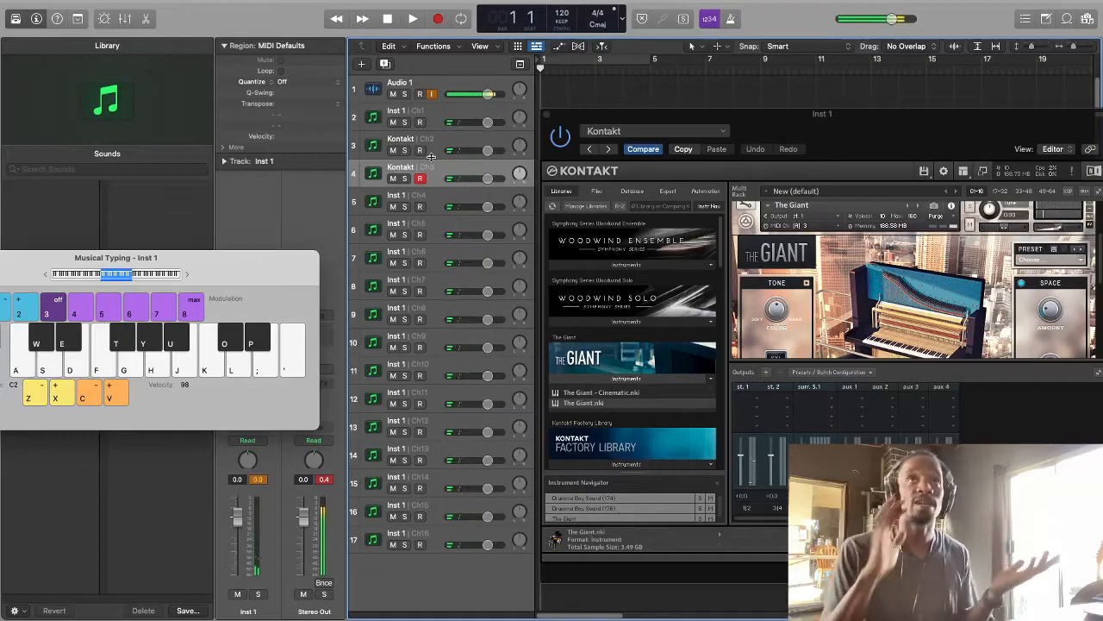
# Step: Remove Drumma Boy Sound (174), Drumma Boy Sound (176) and The Giant from the Kontakt rack
pyautogui.scroll(3, 891, 250)
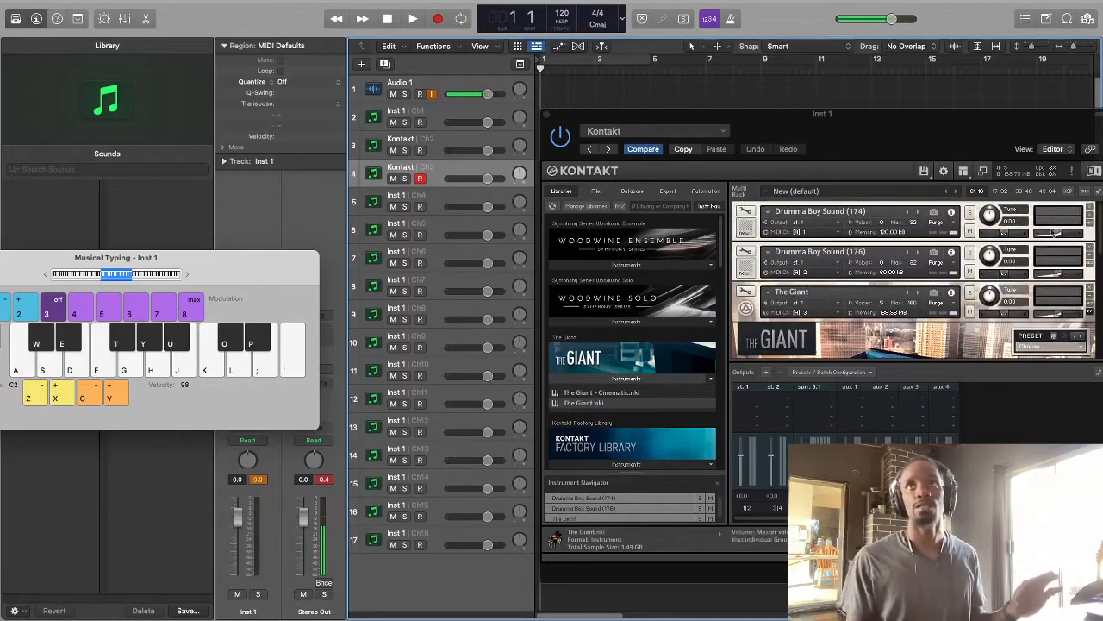
pyautogui.click(1090, 209)
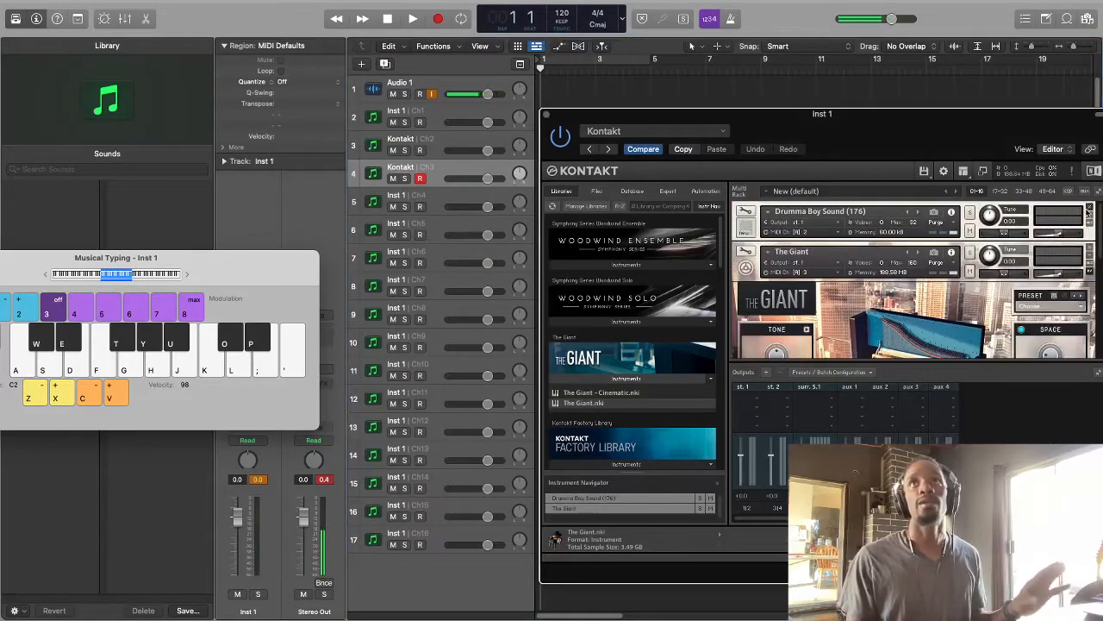
pyautogui.click(1090, 208)
pyautogui.click(1090, 208)
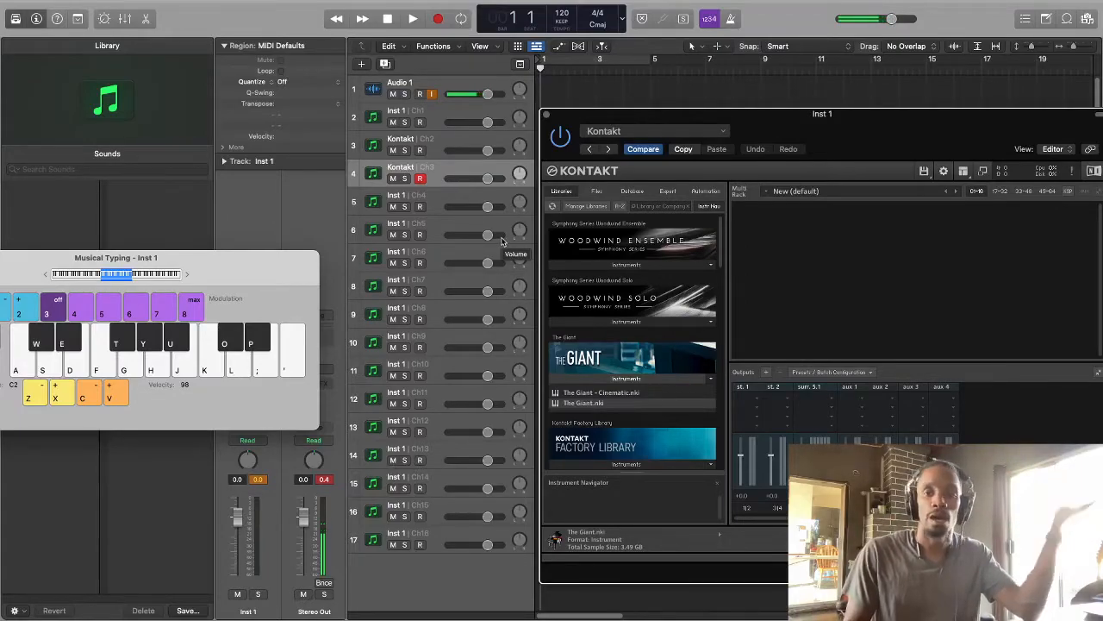
# Step: Skim the Kontakt libraries, close the Kontakt window, and select the Ch16 track
pyautogui.scroll(-20, 640, 365)
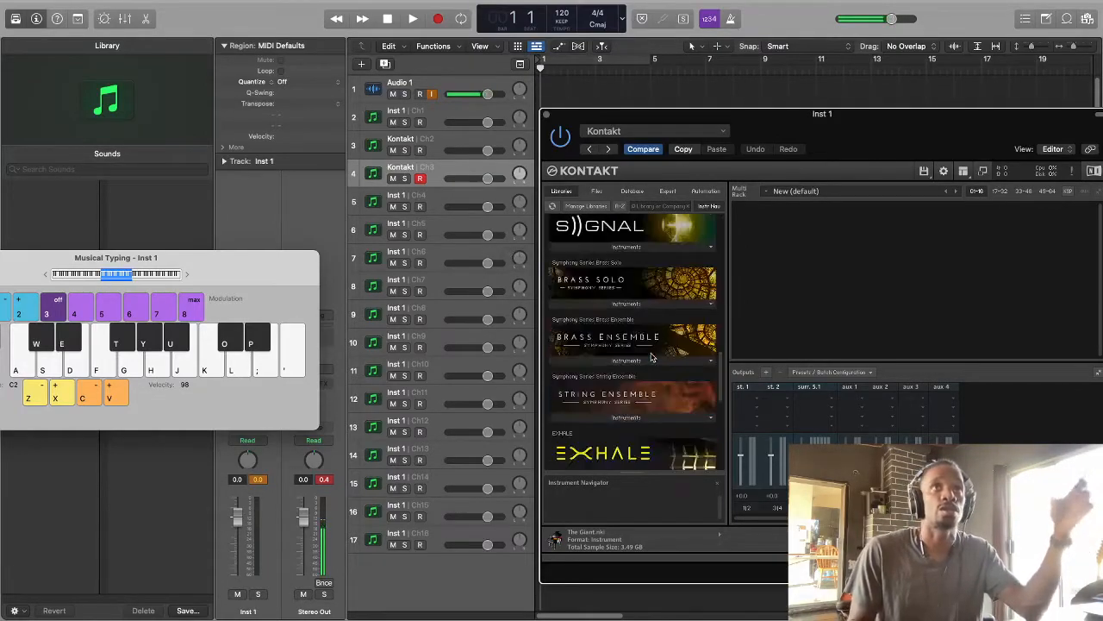
pyautogui.scroll(10, 641, 365)
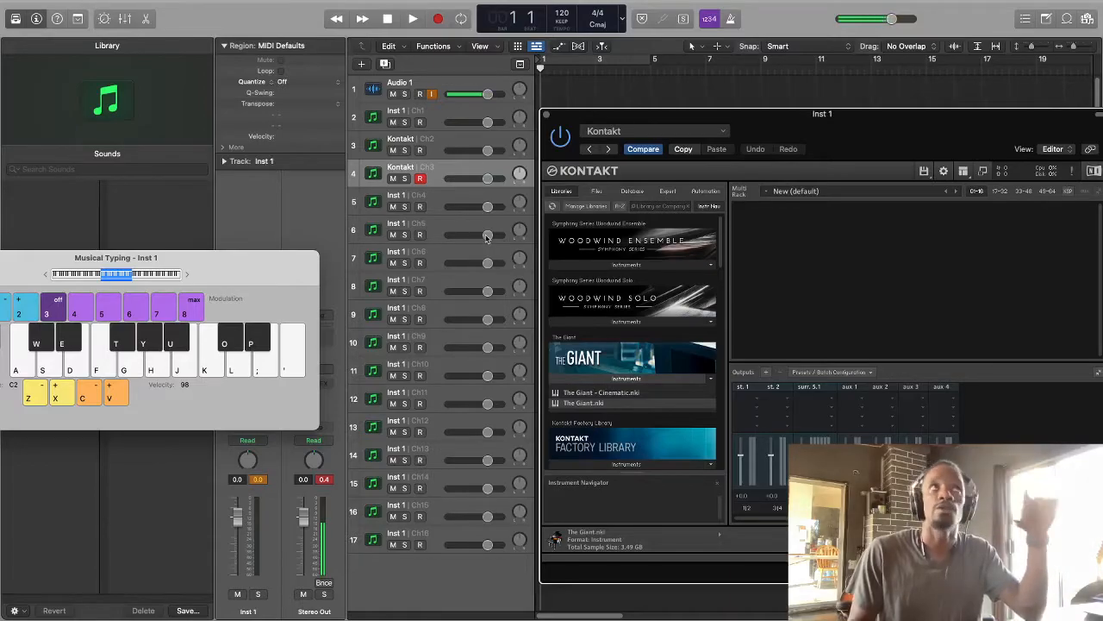
pyautogui.click(548, 115)
pyautogui.click(435, 539)
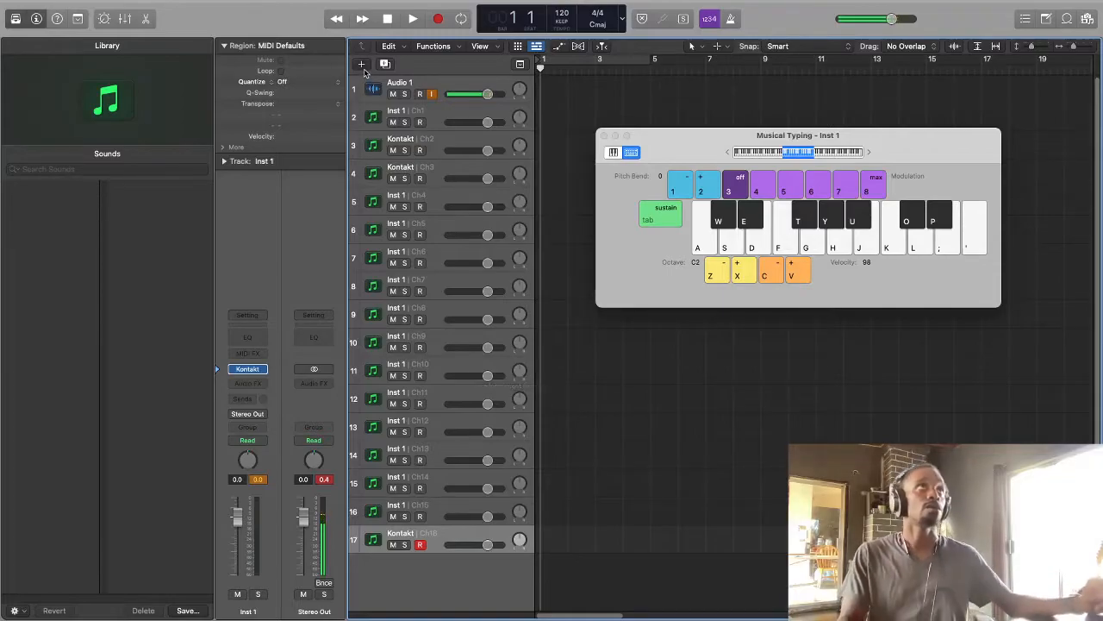
# Step: Add three separate Kontakt software instrument tracks with Multi-timbral off, and close the new Kontakt window
pyautogui.click(362, 65)
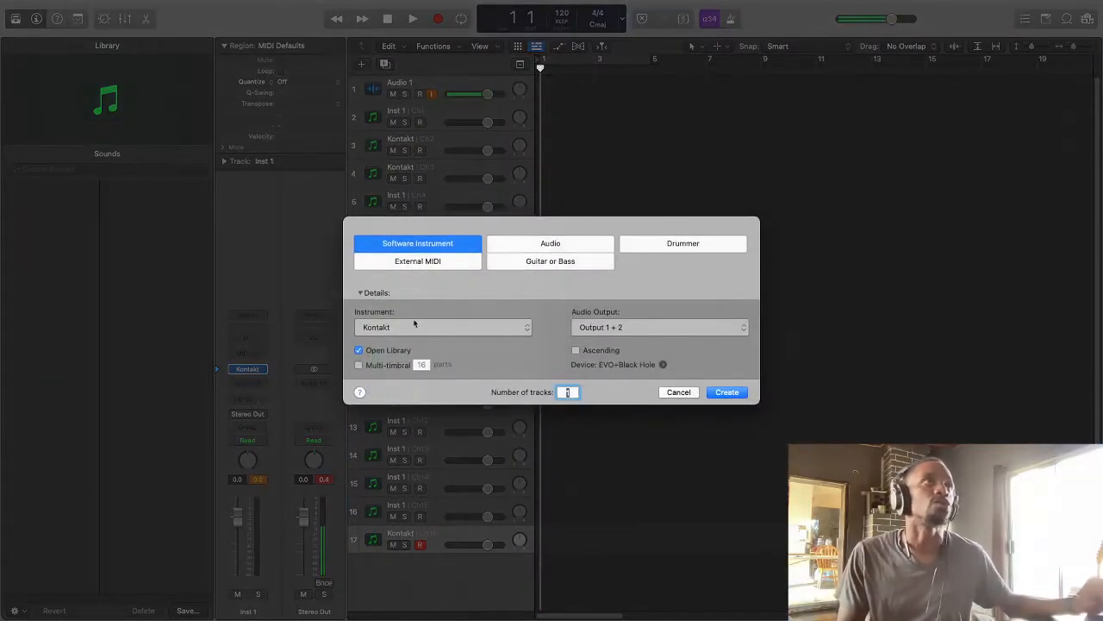
pyautogui.click(383, 328)
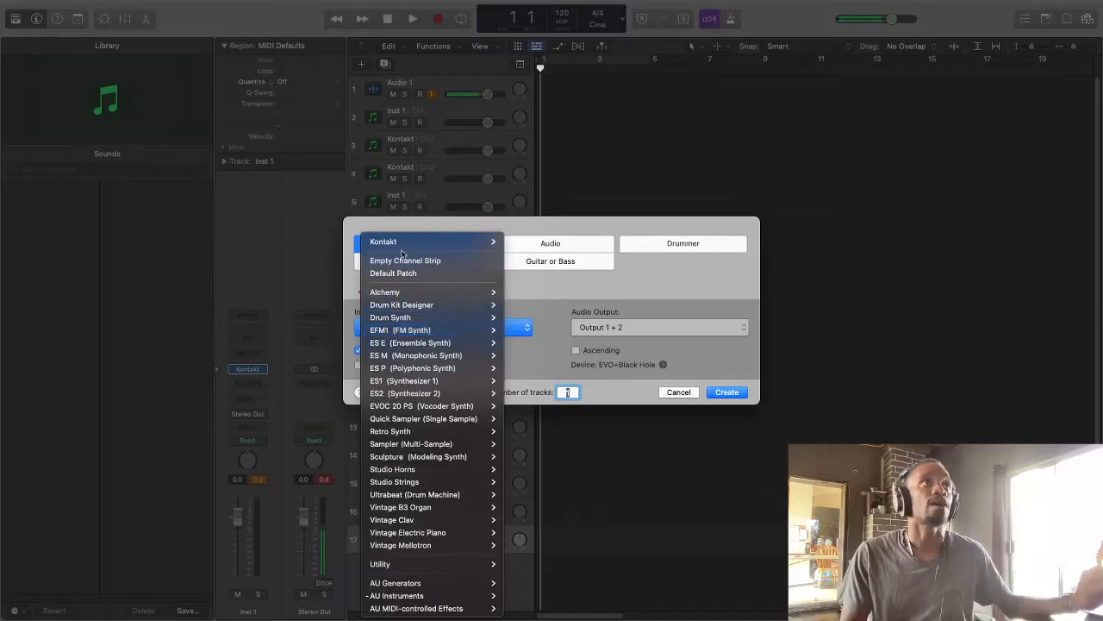
pyautogui.moveTo(431, 596)
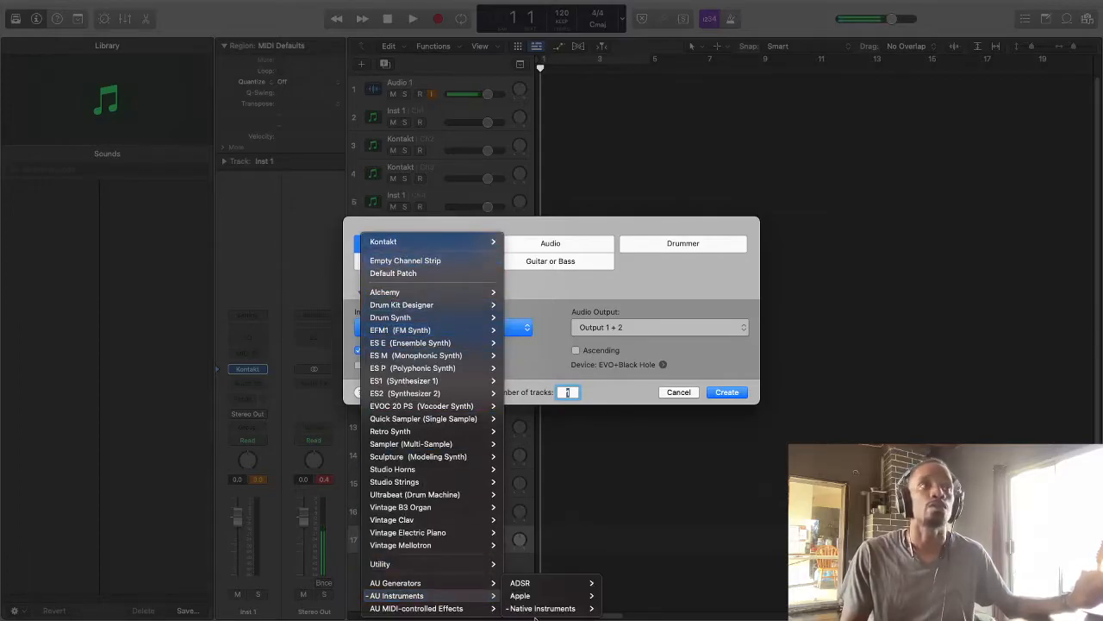
pyautogui.moveTo(551, 597)
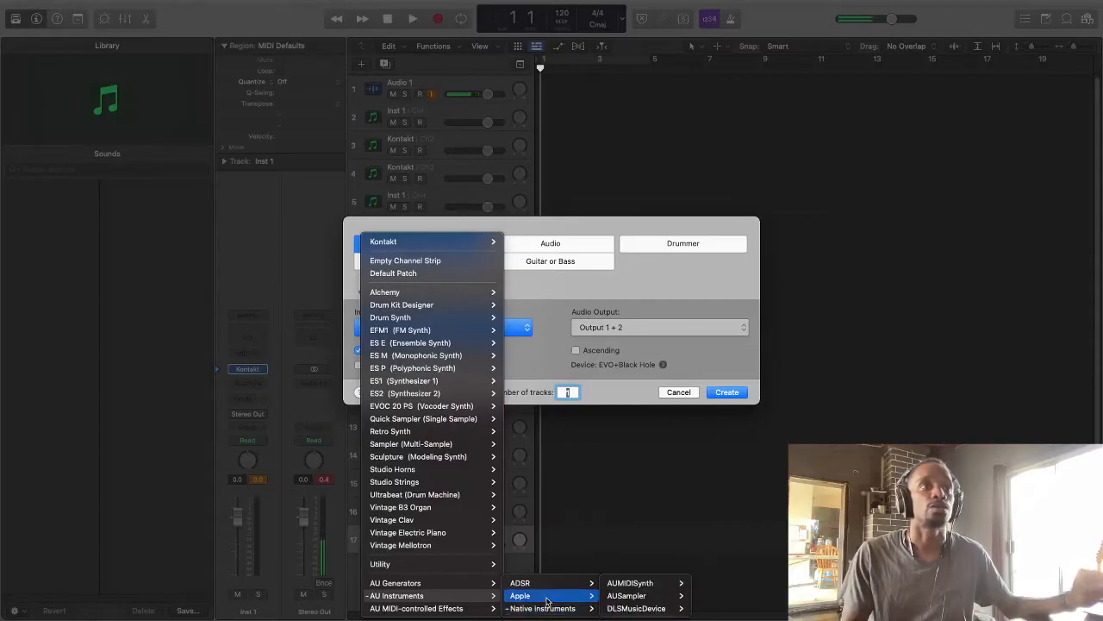
pyautogui.click(556, 340)
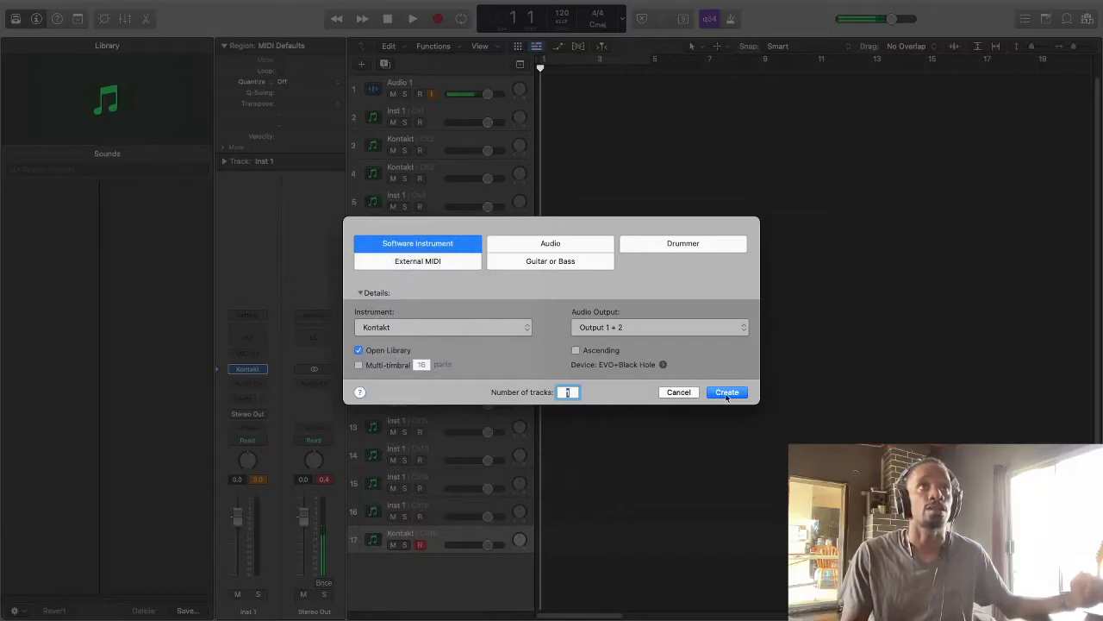
pyautogui.press('Return')
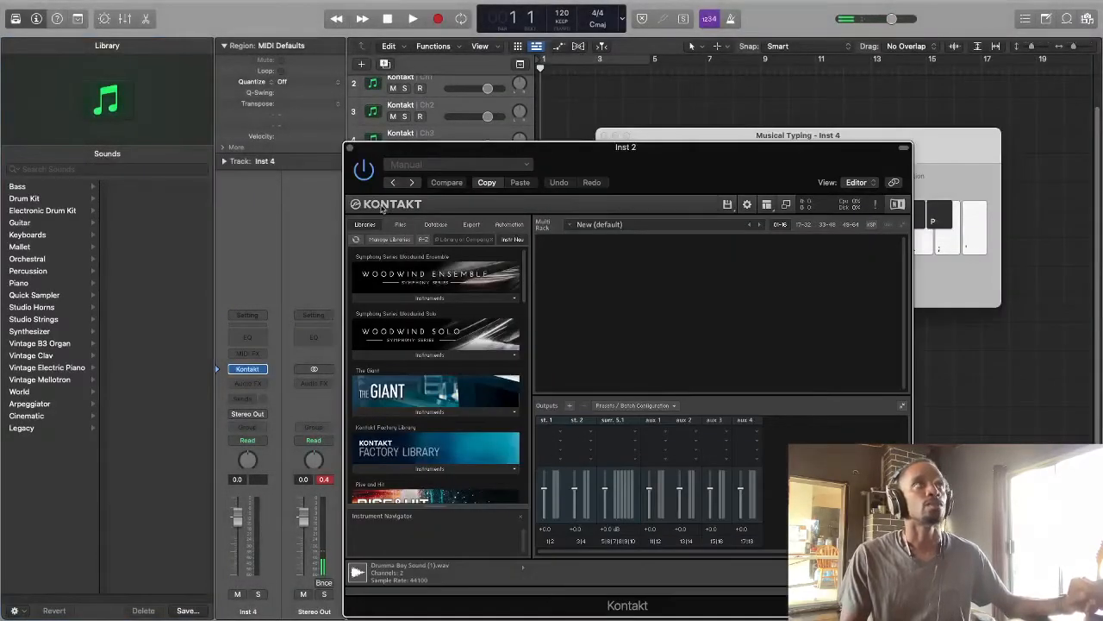
pyautogui.click(350, 148)
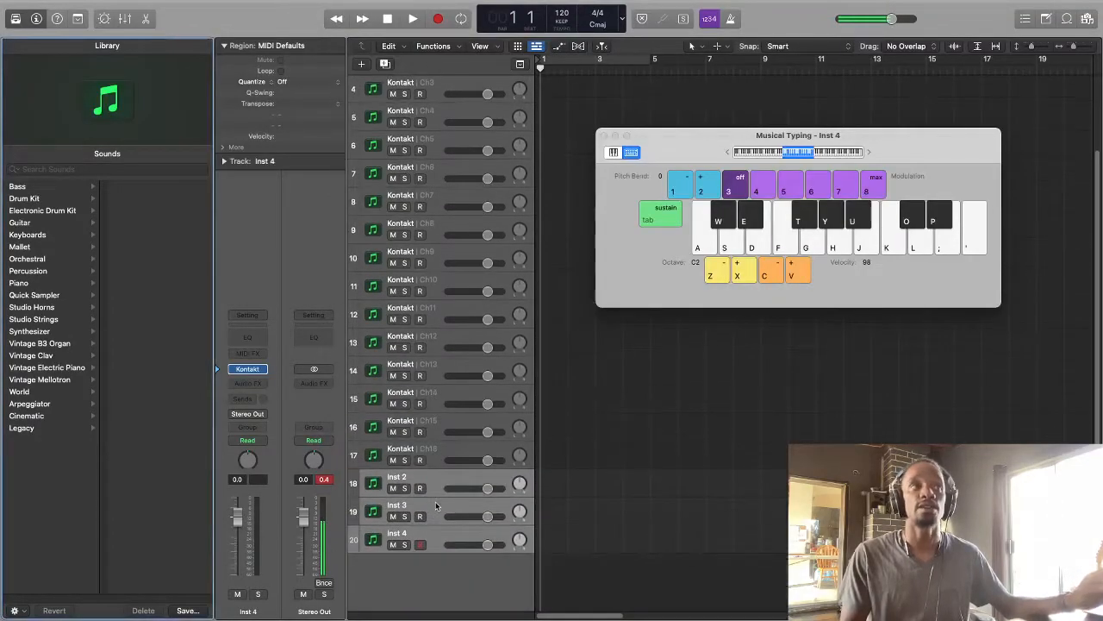
# Step: Switch between the Ch16, Inst 2, Inst 3 and Inst 4 tracks to compare the multi-timbral part with the separate instruments
pyautogui.click(435, 454)
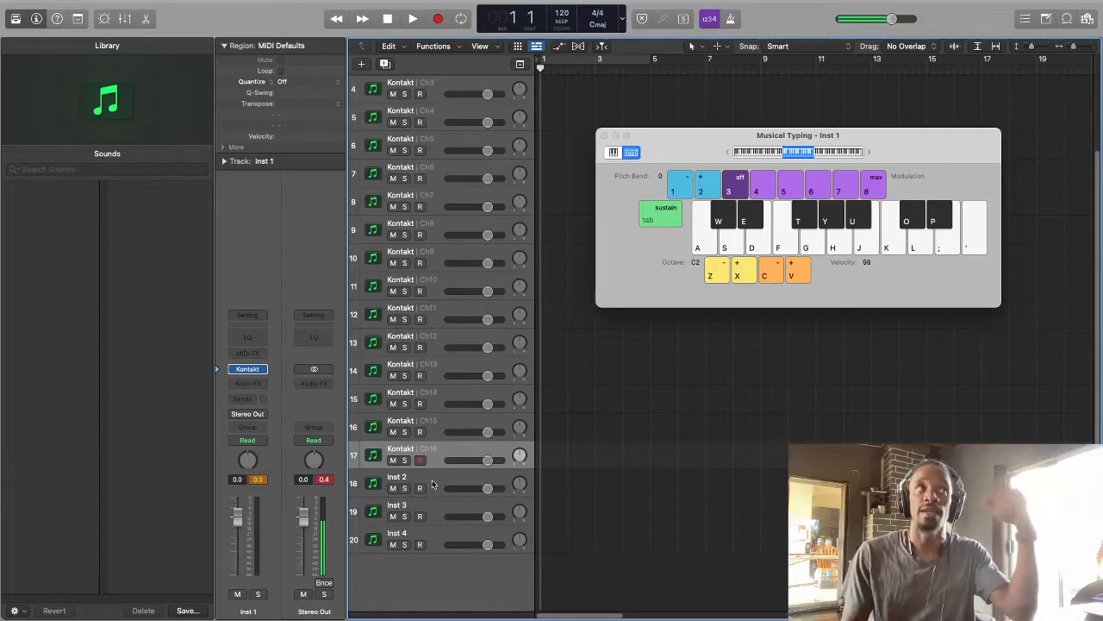
pyautogui.click(433, 484)
pyautogui.press('Down')
pyautogui.press('Down')
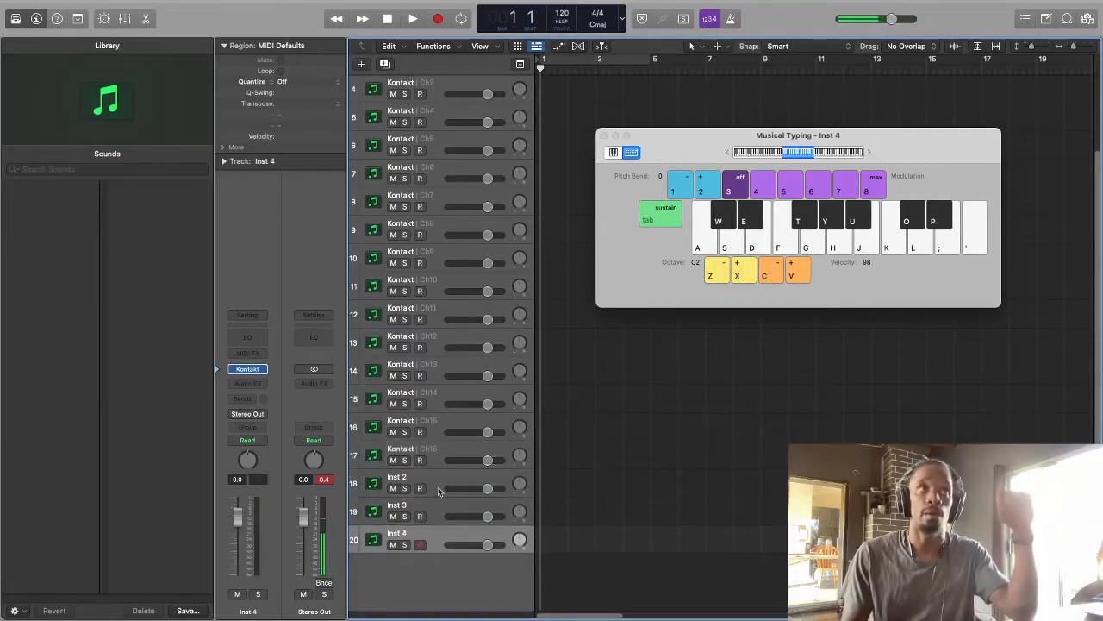
pyautogui.click(438, 488)
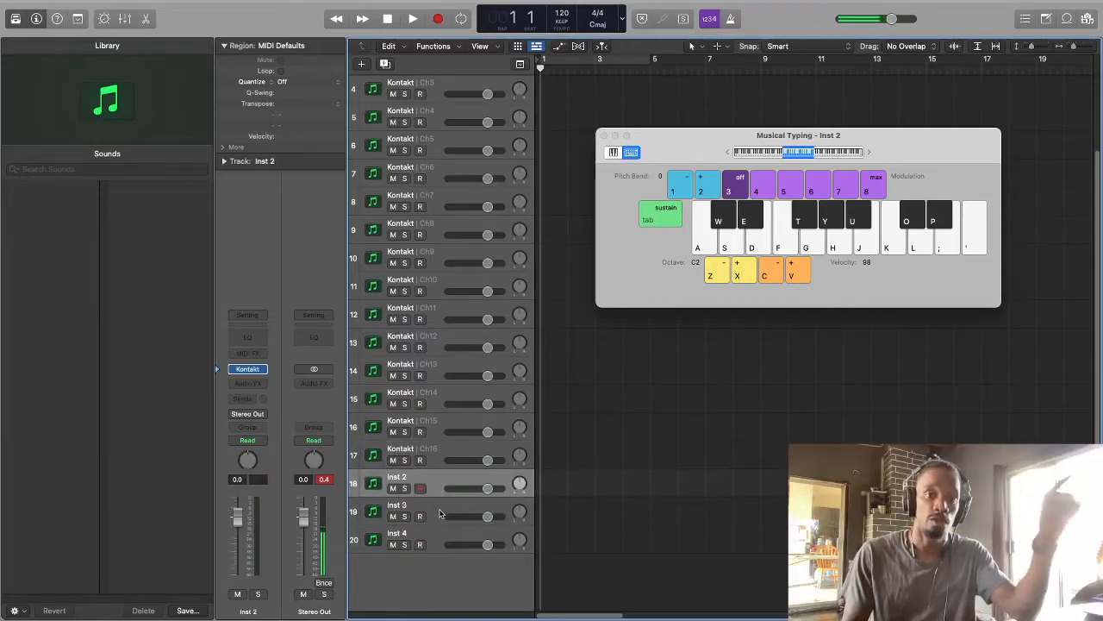
pyautogui.click(435, 511)
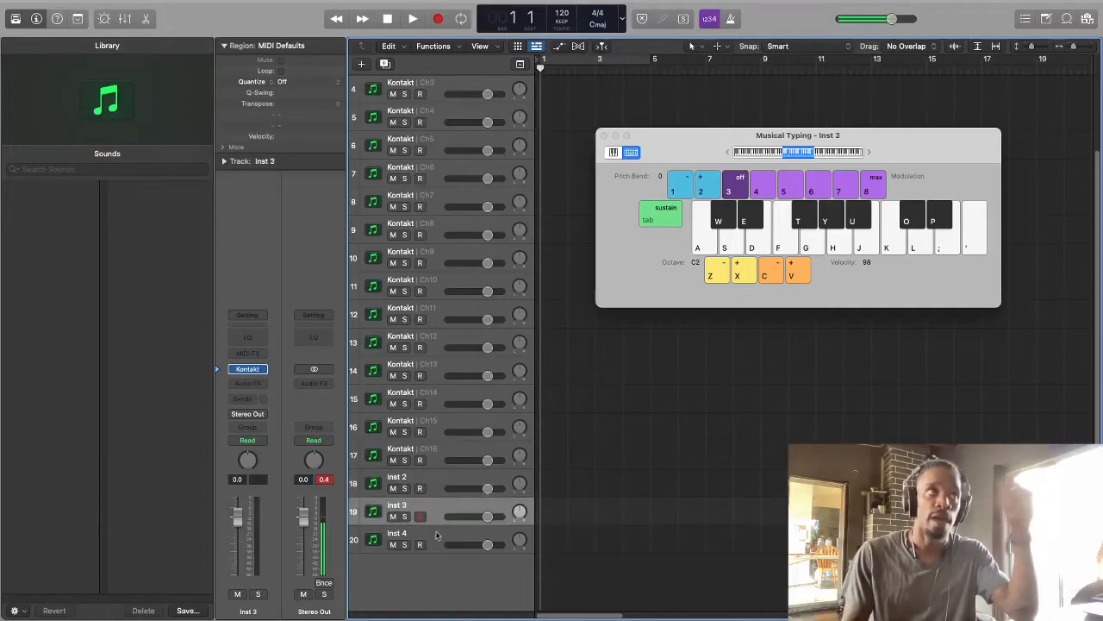
pyautogui.click(431, 542)
pyautogui.click(429, 488)
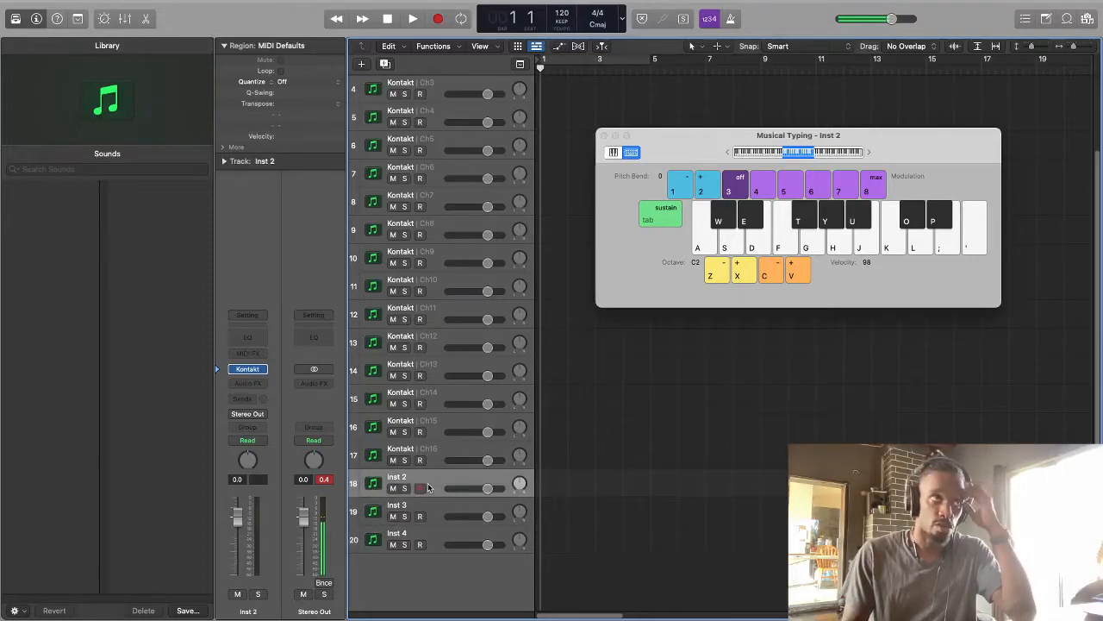
# Step: Remove the Kontakt plug-in from the Inst 2 track, leaving its instrument slot empty
pyautogui.click(261, 369)
pyautogui.press('Up')
pyautogui.press('Up')
pyautogui.press('Up')
pyautogui.press('Up')
pyautogui.press('Up')
pyautogui.press('Up')
pyautogui.press('Up')
pyautogui.press('Up')
pyautogui.press('Up')
pyautogui.press('Up')
pyautogui.press('Up')
pyautogui.press('Return')
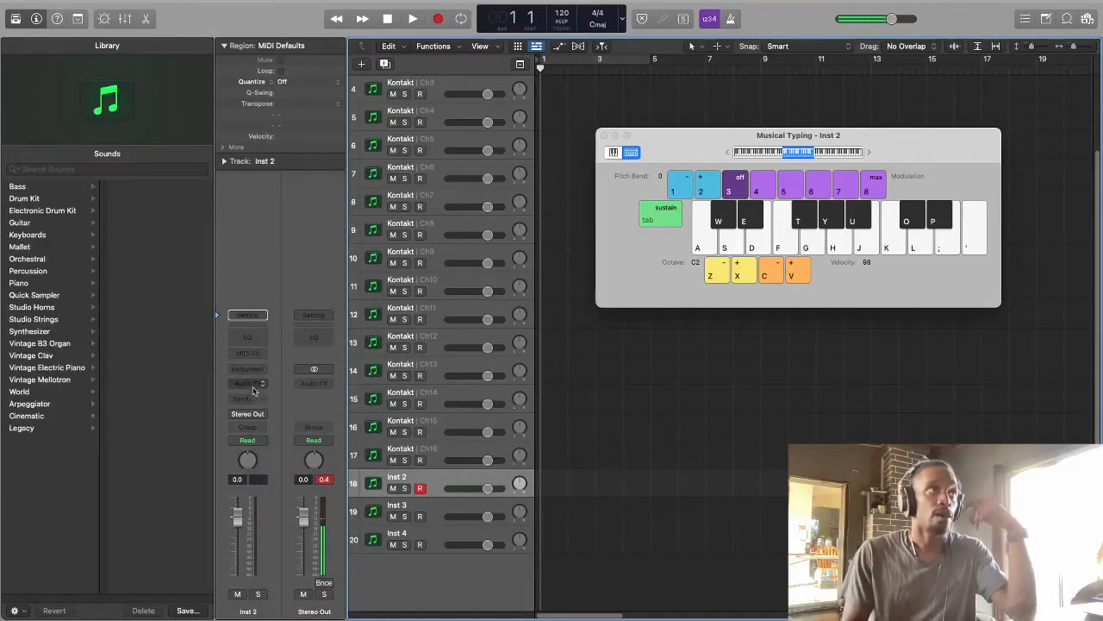
# Step: Load the stereo ADSR Sample Manager as the instrument on the Inst 2 track
pyautogui.click(255, 371)
pyautogui.scroll(-5, 310, 561)
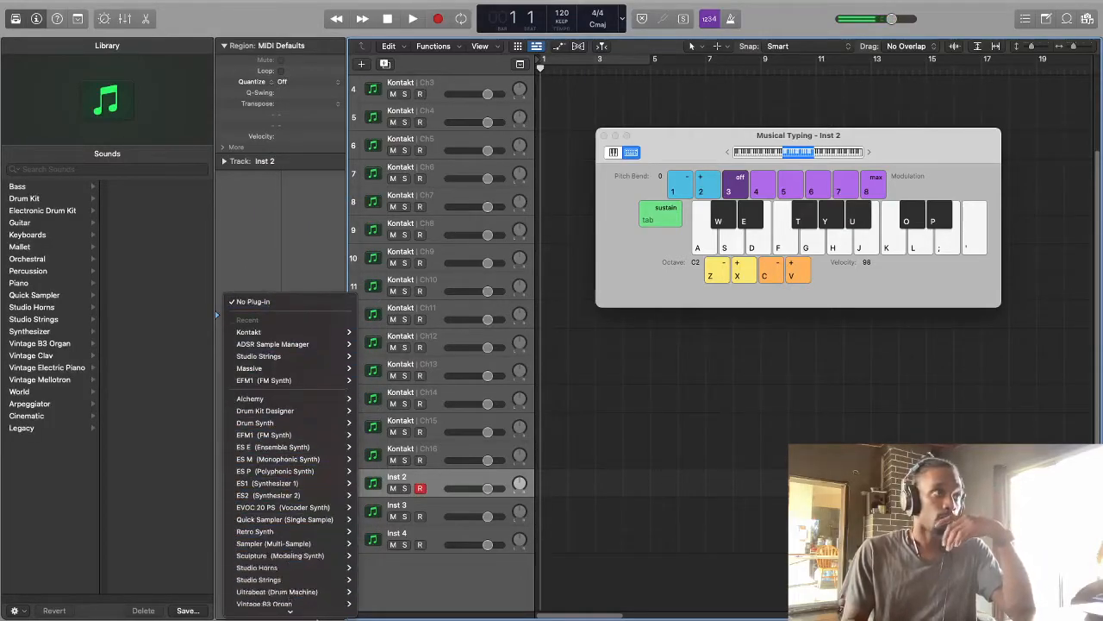
pyautogui.moveTo(311, 595)
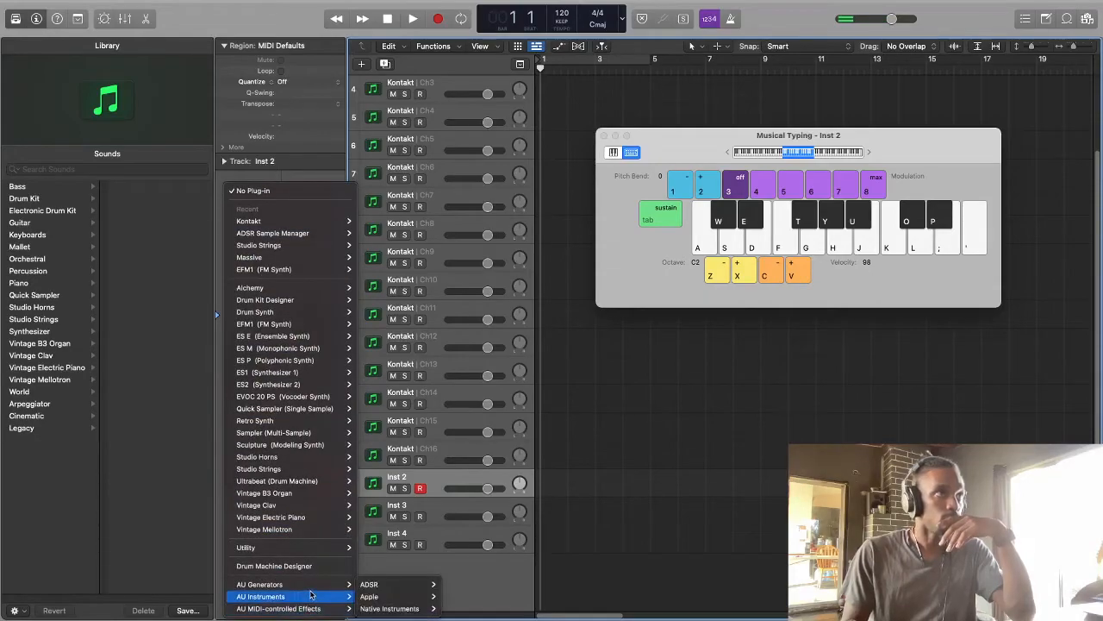
pyautogui.moveTo(380, 584)
pyautogui.moveTo(500, 585)
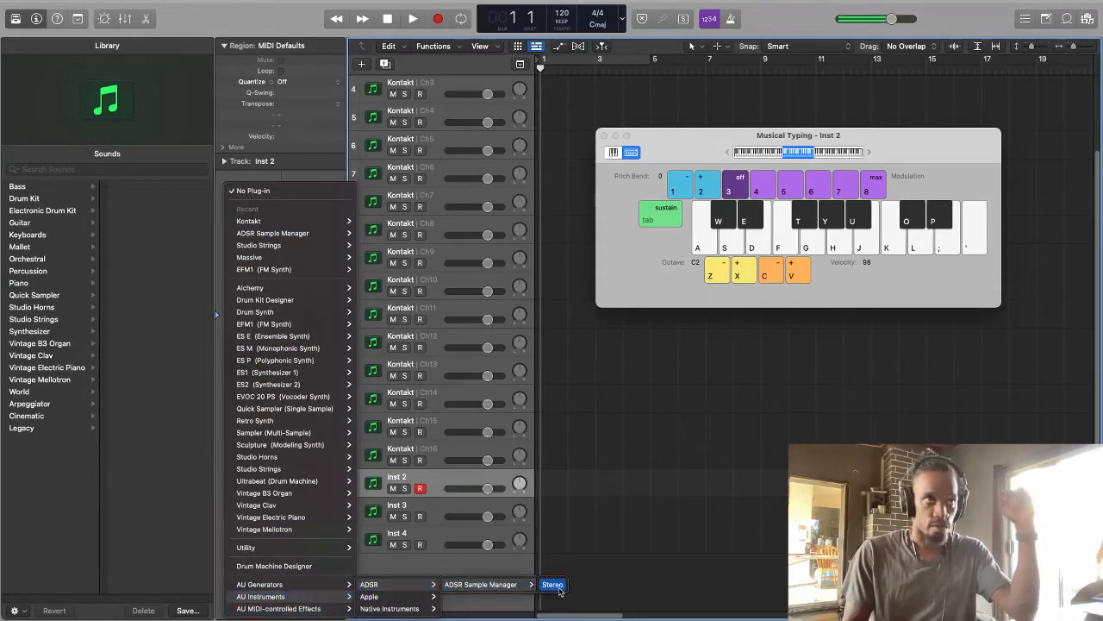
pyautogui.click(552, 584)
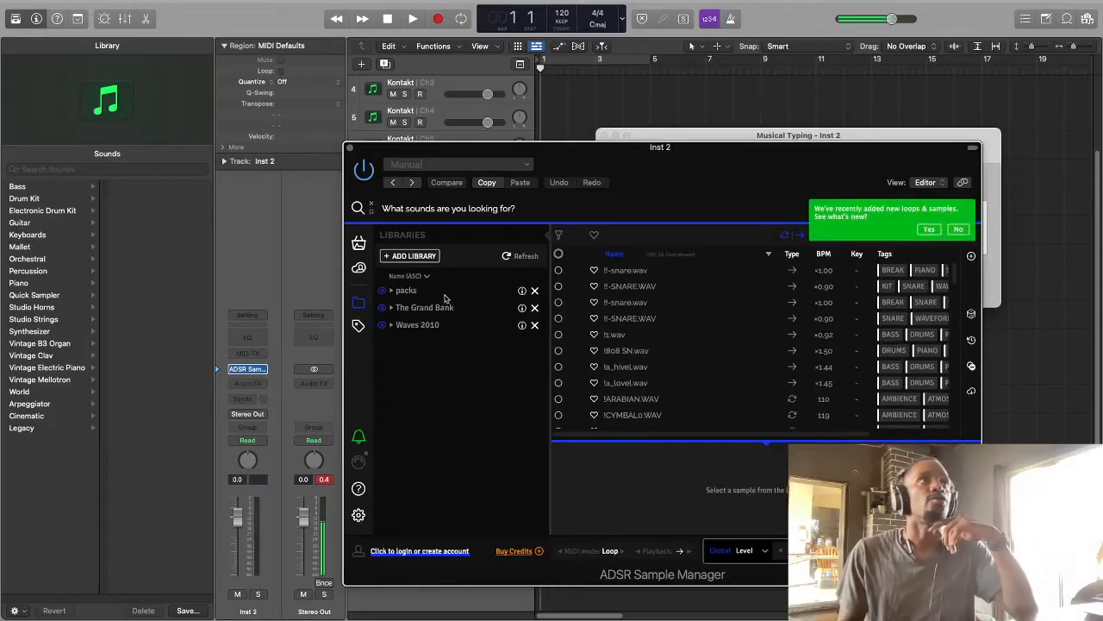
# Step: Browse the packs, The Grand Bank and Waves 2010 sample libraries, and preview BOI1DA_snare_01.wav from packs
pyautogui.click(404, 292)
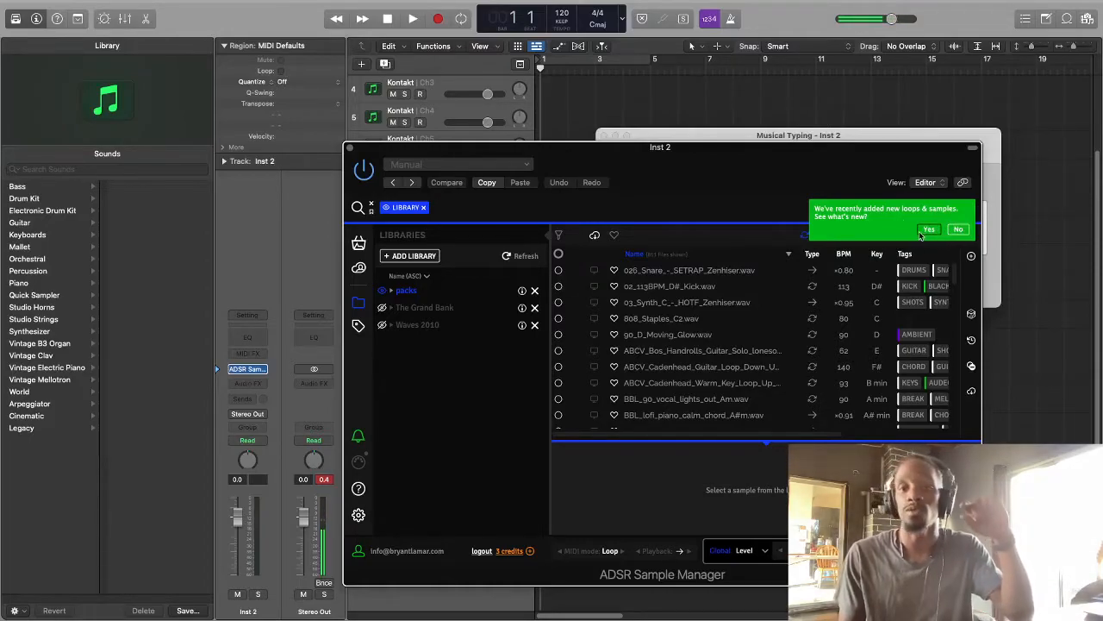
pyautogui.moveTo(941, 4)
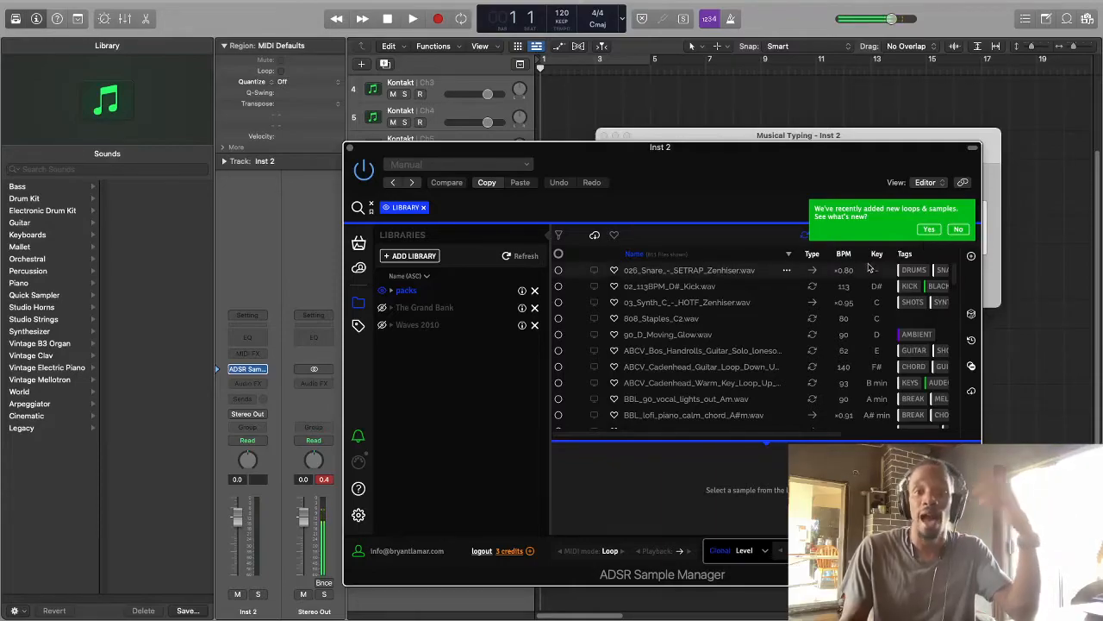
pyautogui.click(417, 307)
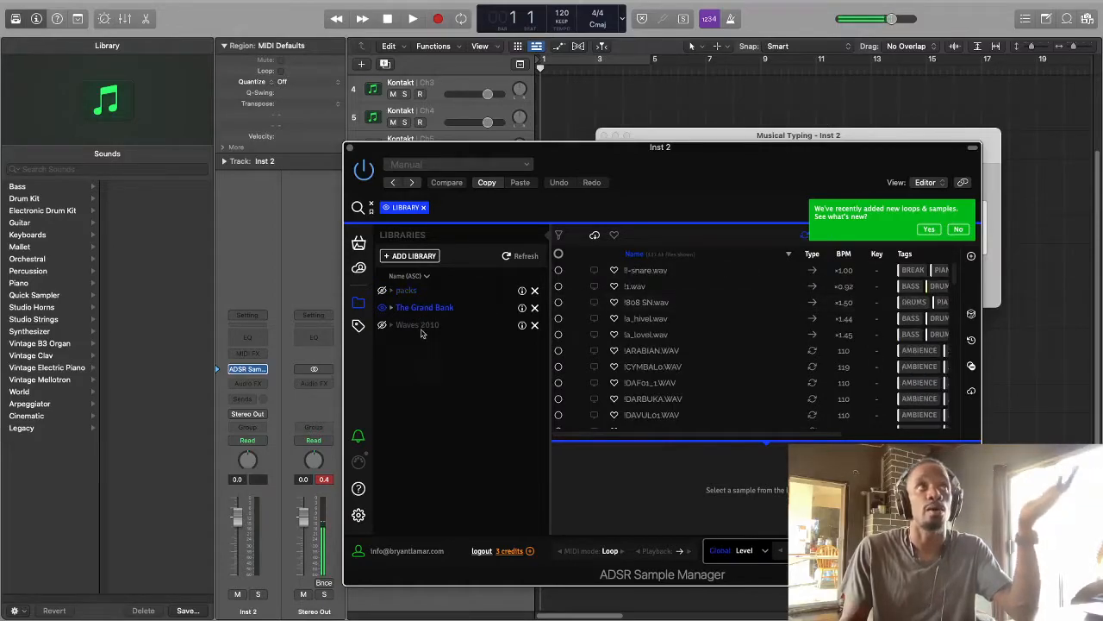
pyautogui.click(413, 333)
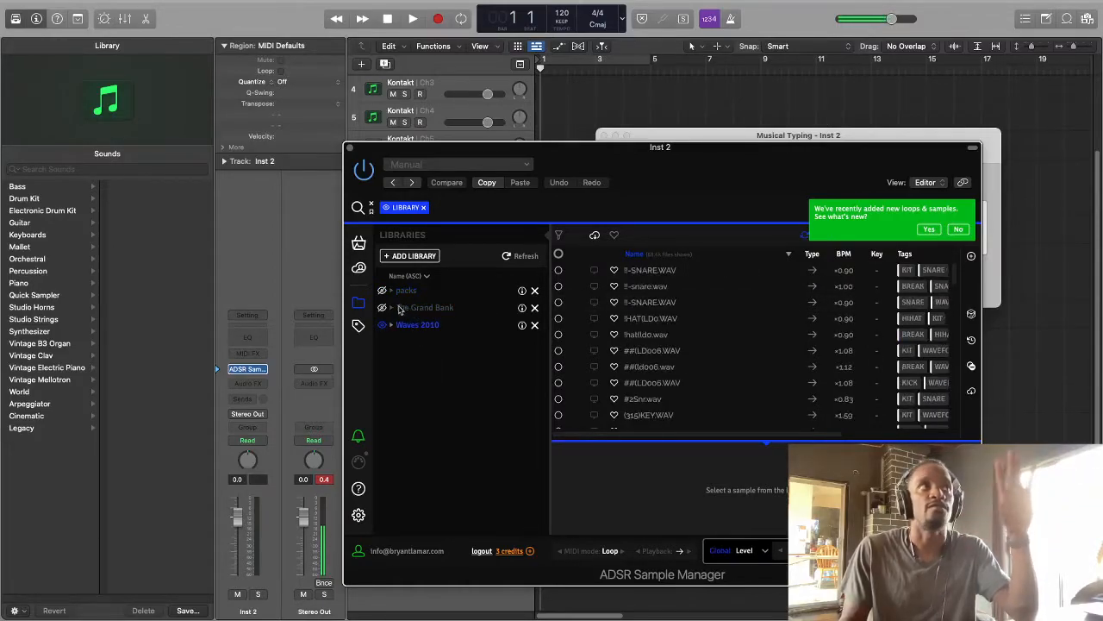
pyautogui.click(405, 308)
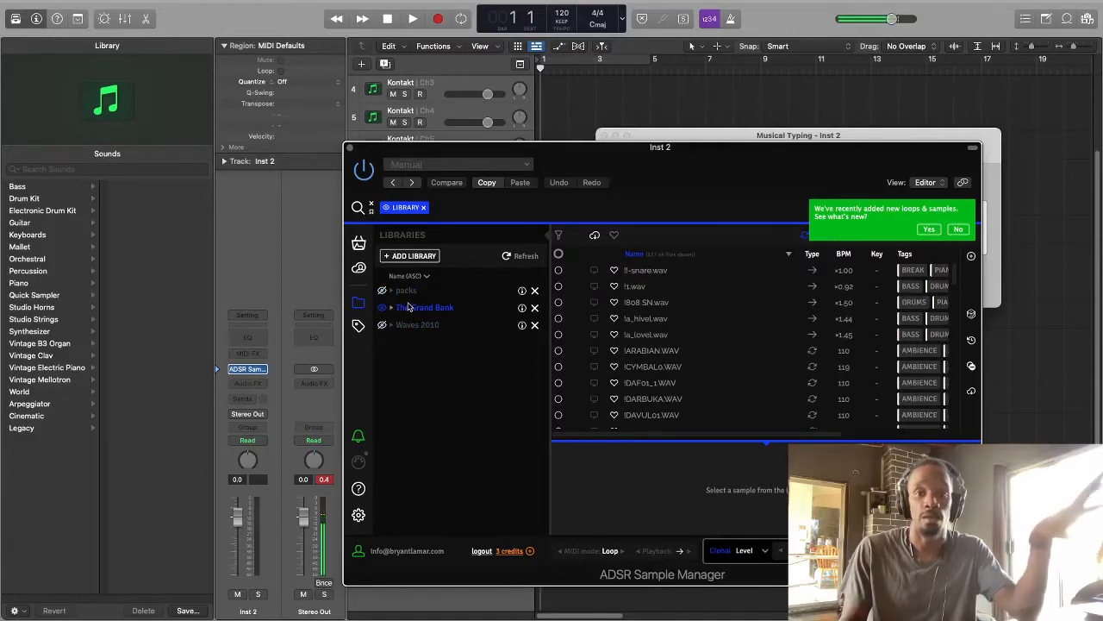
pyautogui.click(406, 292)
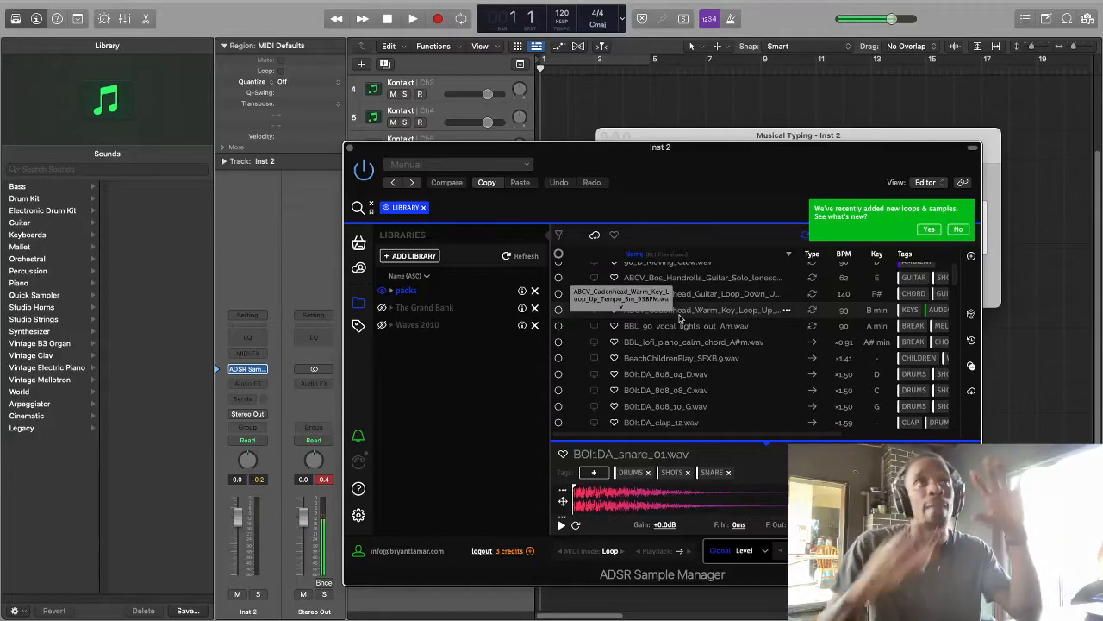
# Step: View the newly added sounds in the ADSR store, and return to the samples in the packs library
pyautogui.click(929, 231)
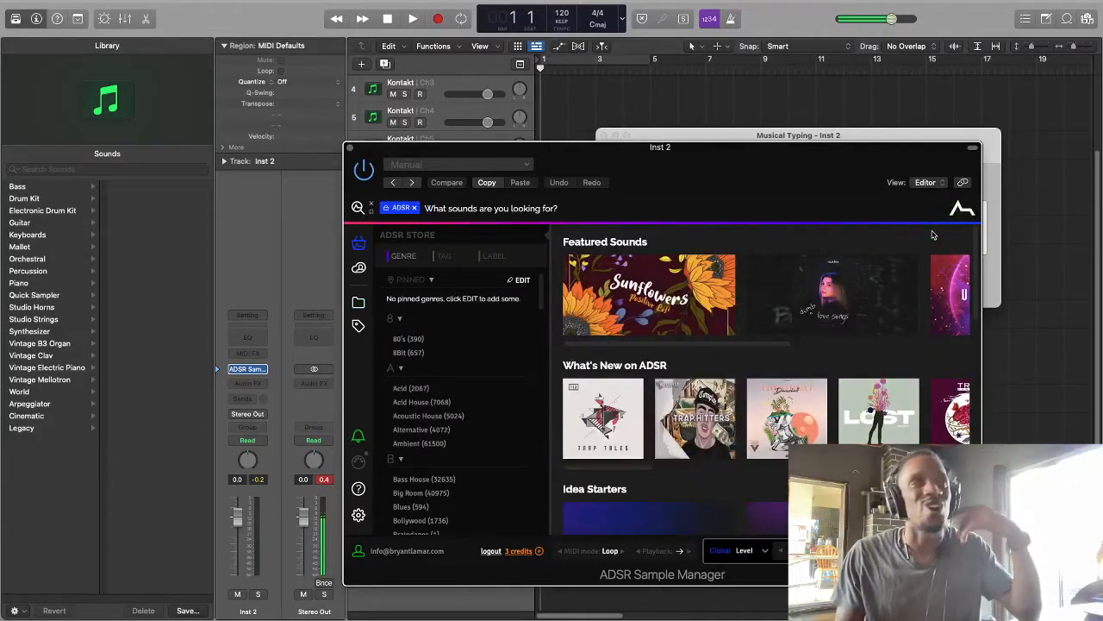
pyautogui.click(359, 303)
pyautogui.scroll(-10, 731, 338)
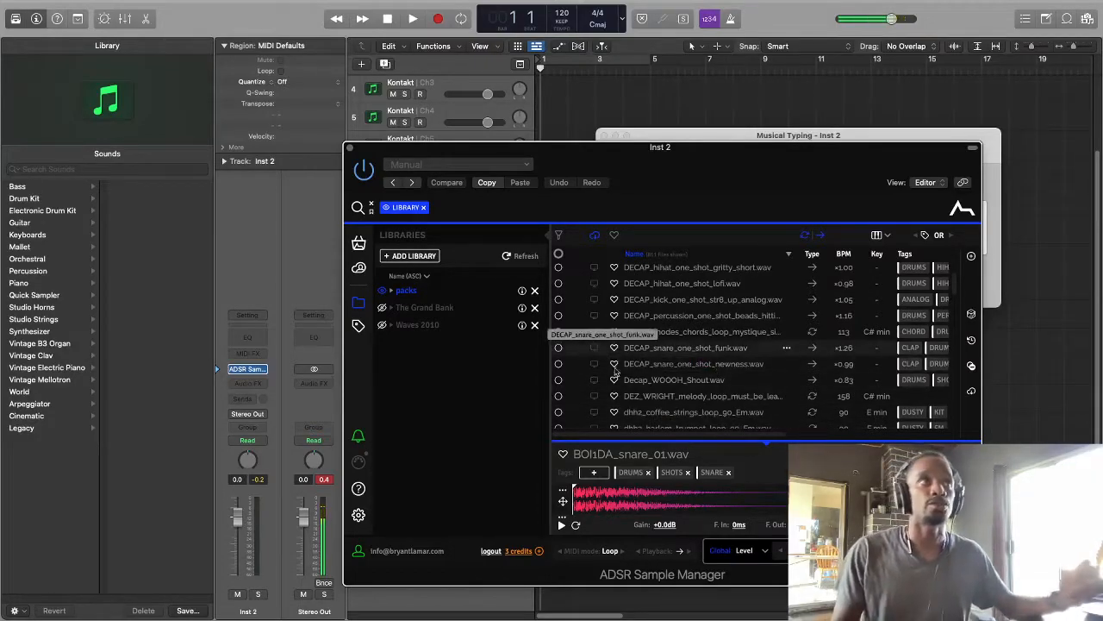
# Step: Reselect the stereo ADSR Sample Manager for Inst 2 and close its plug-in window
pyautogui.click(263, 369)
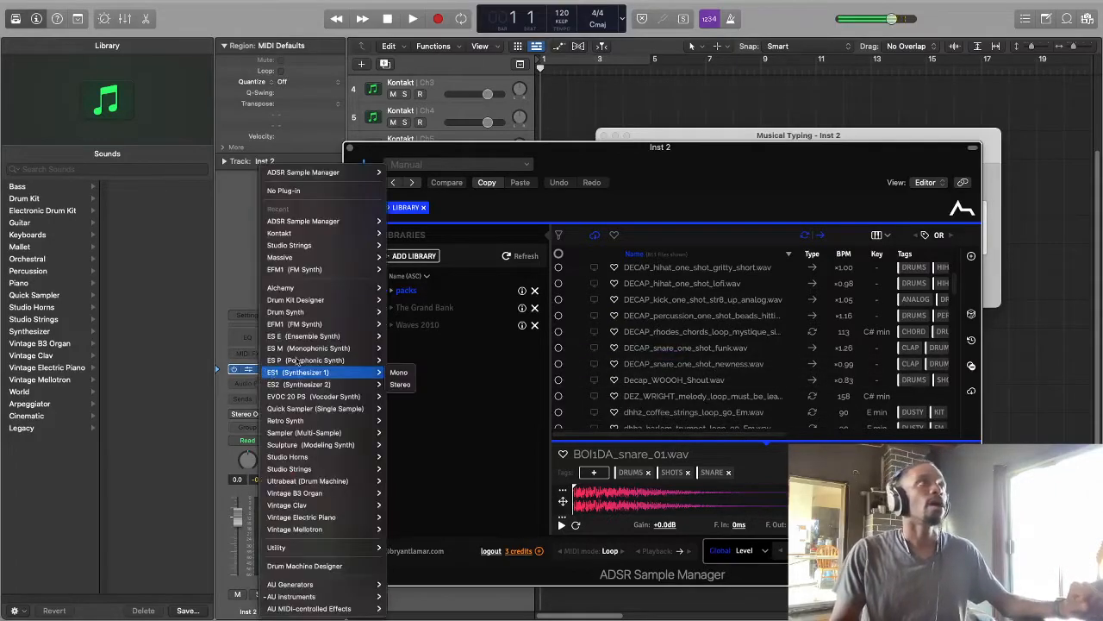
pyautogui.moveTo(357, 170)
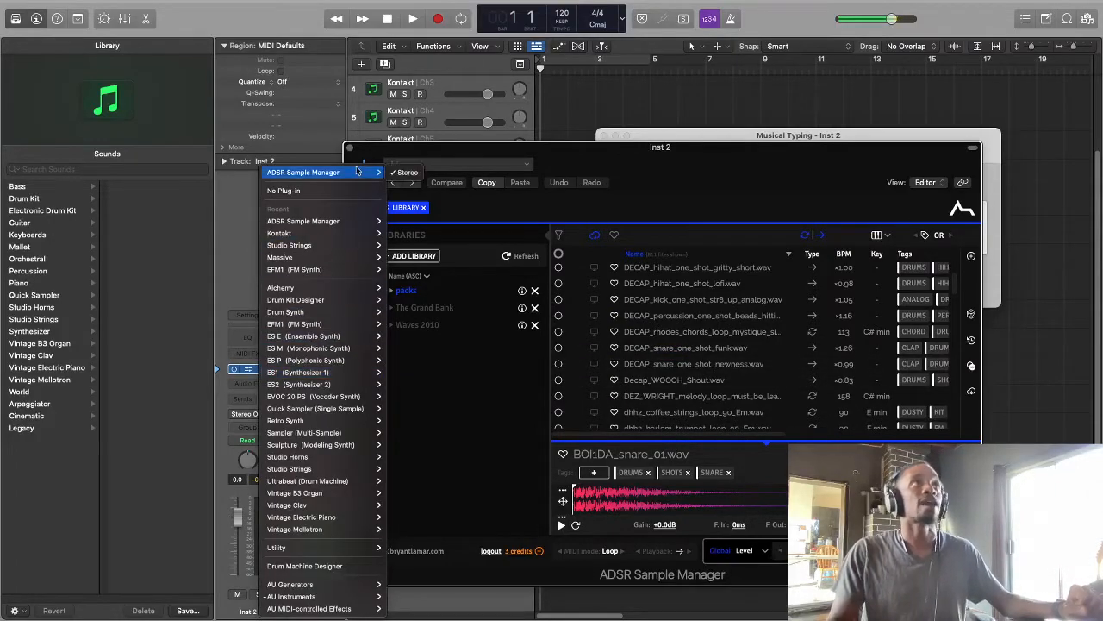
pyautogui.click(408, 175)
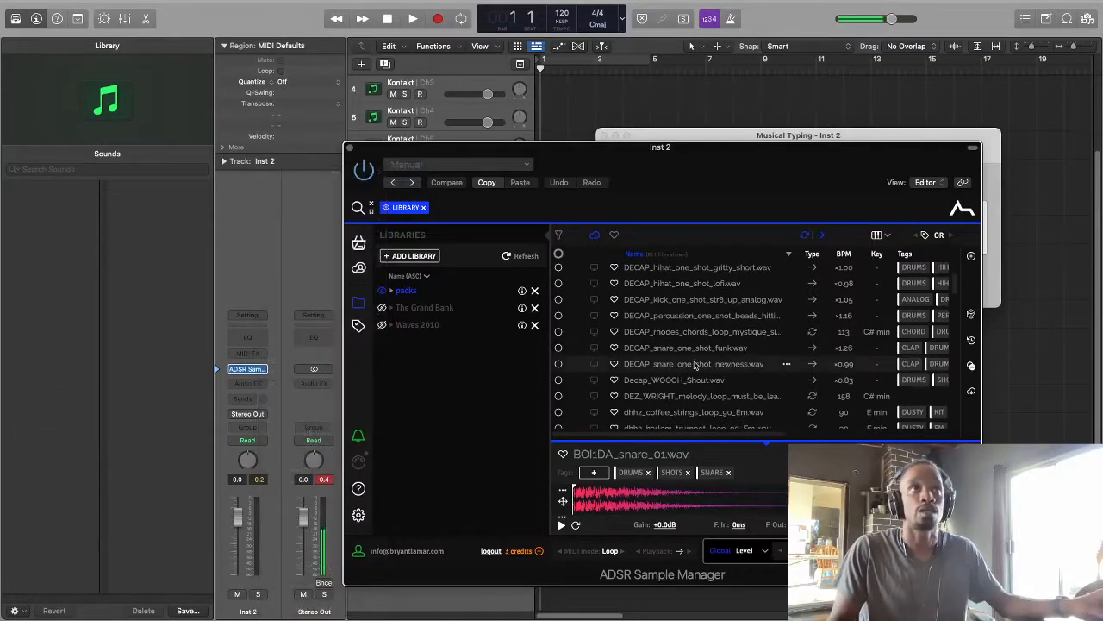
pyautogui.click(349, 150)
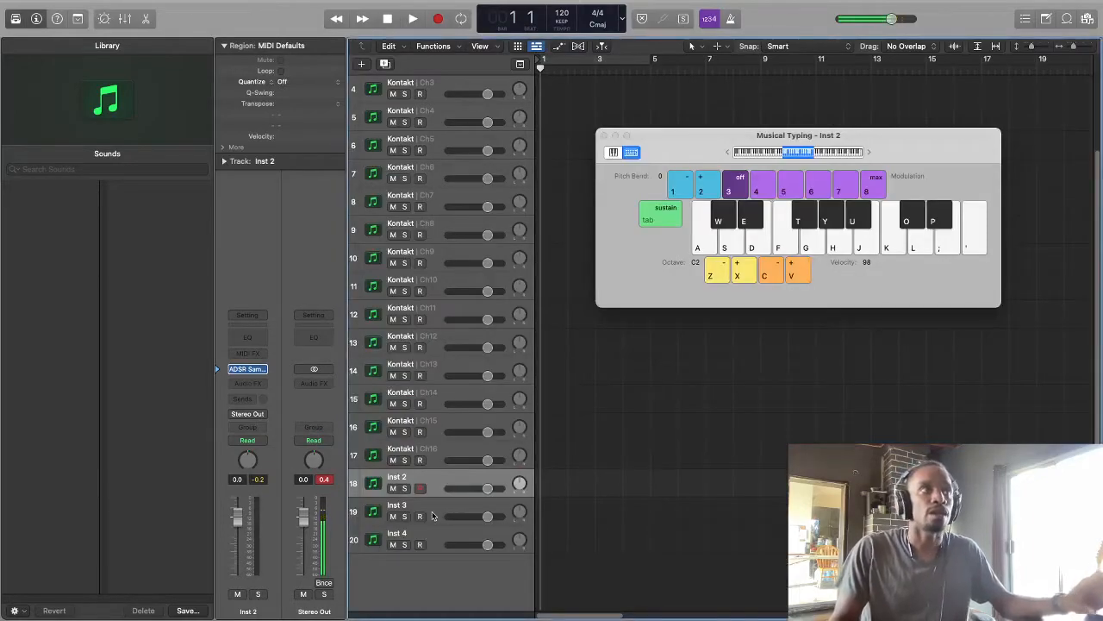
# Step: Remove the Kontakt plug-in from the Inst 3 and Inst 4 tracks
pyautogui.click(436, 513)
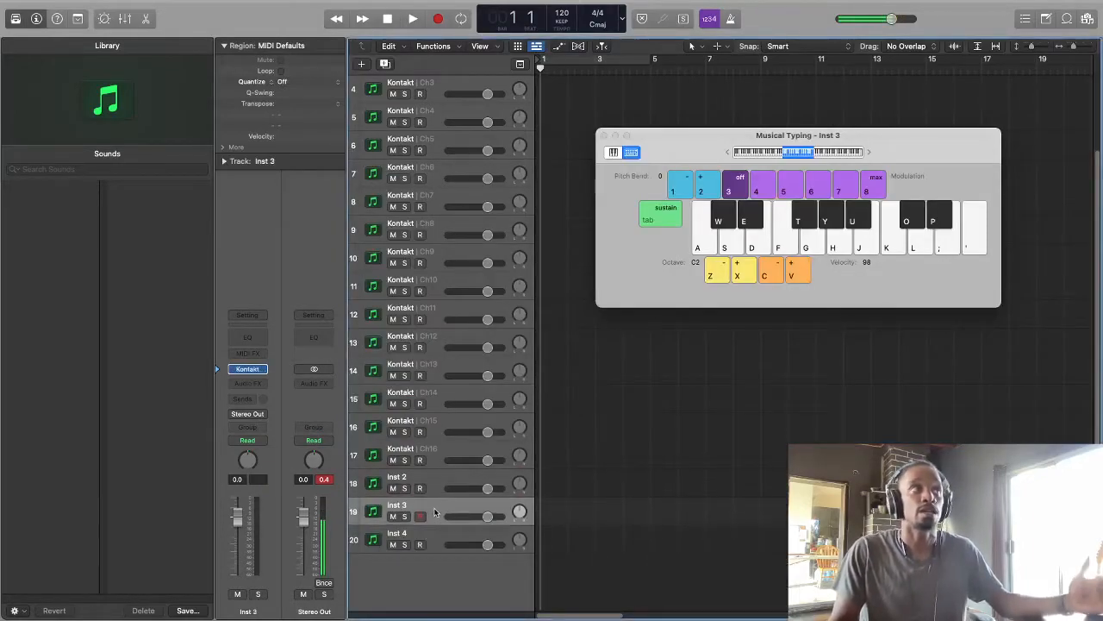
pyautogui.click(264, 369)
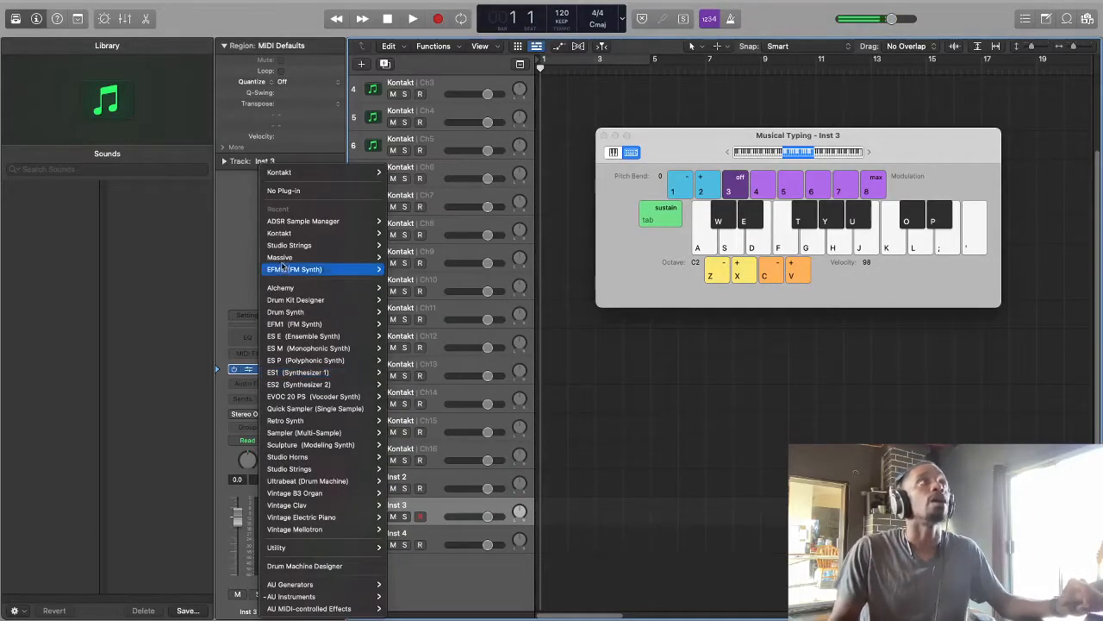
pyautogui.click(285, 191)
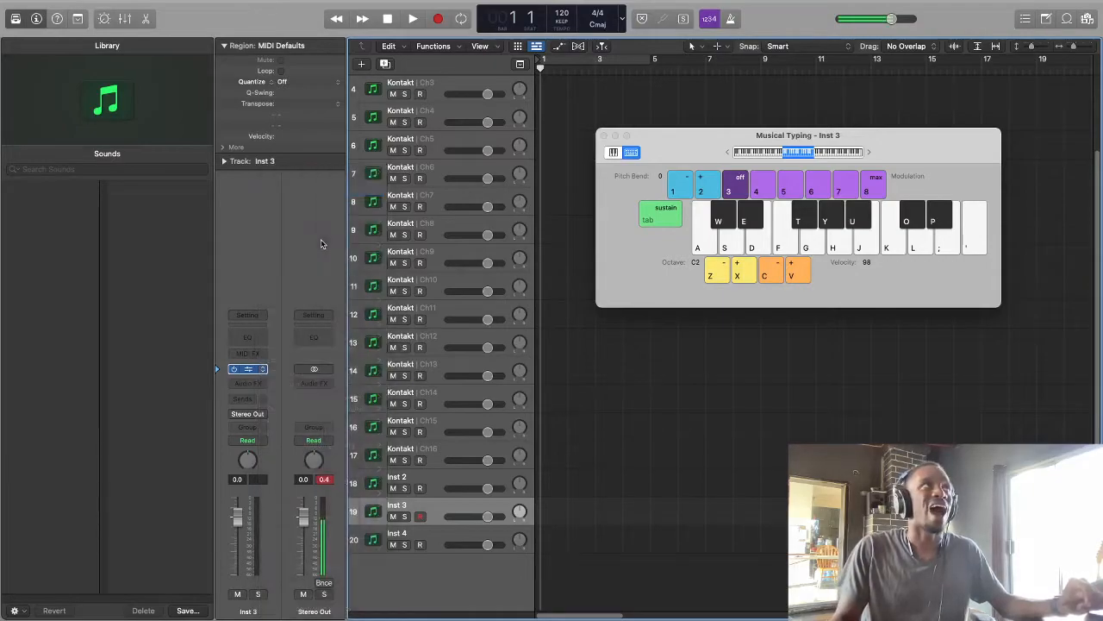
pyautogui.click(442, 550)
pyautogui.click(263, 369)
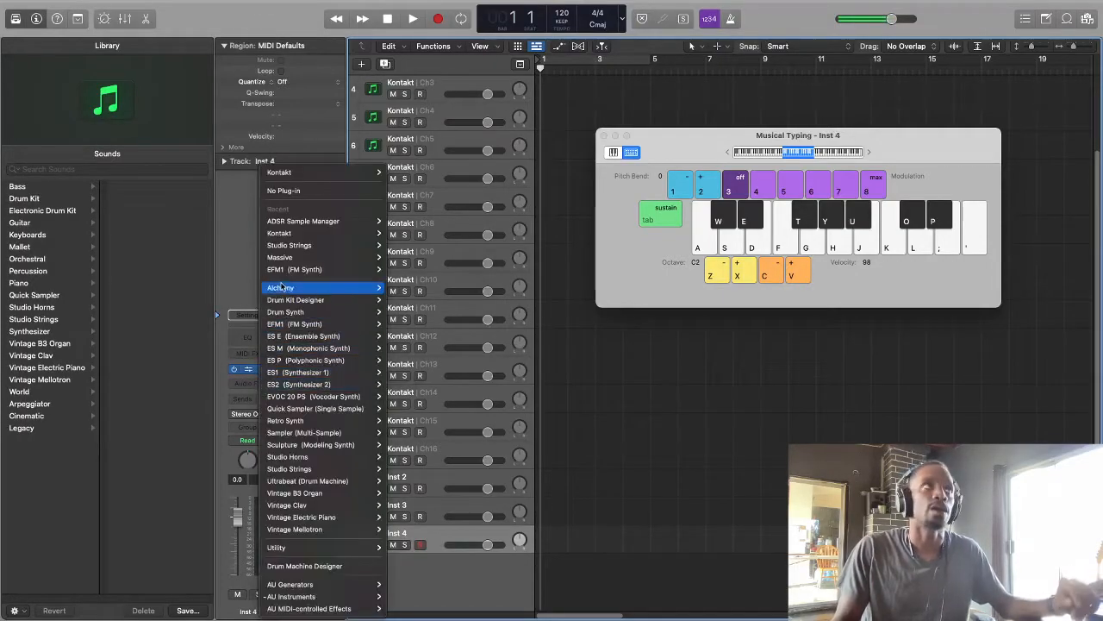
pyautogui.click(280, 191)
# Step: Copy the ADSR Sample Manager in the mixer from Inst 2 to Inst 3 and Inst 4, closing the plug-in windows
pyautogui.press('x')
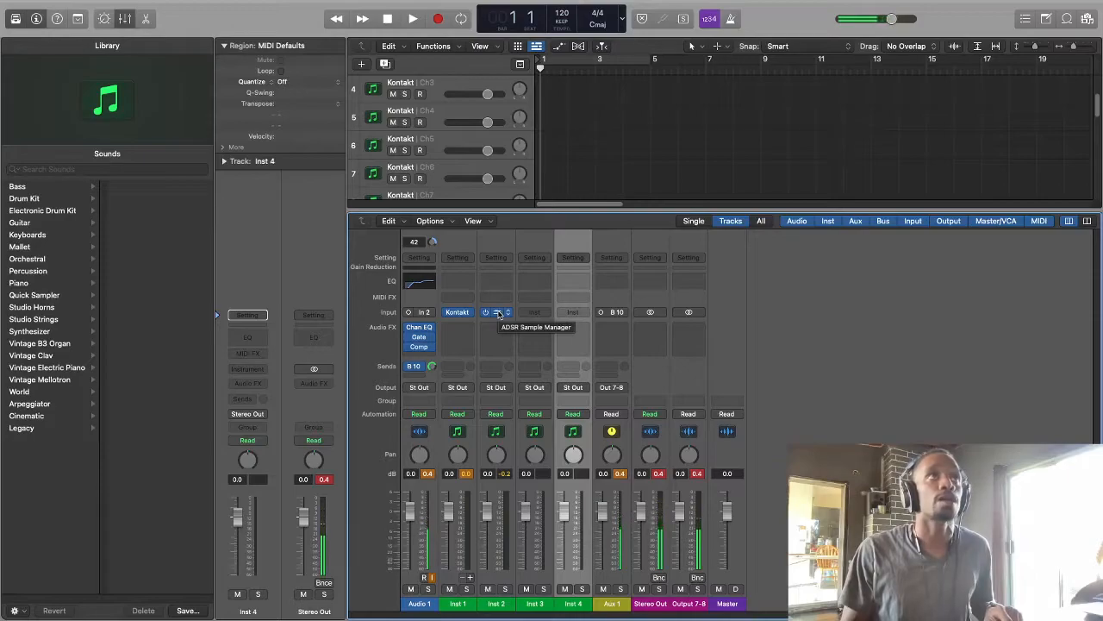
pyautogui.moveTo(498, 314); pyautogui.dragTo(542, 315)
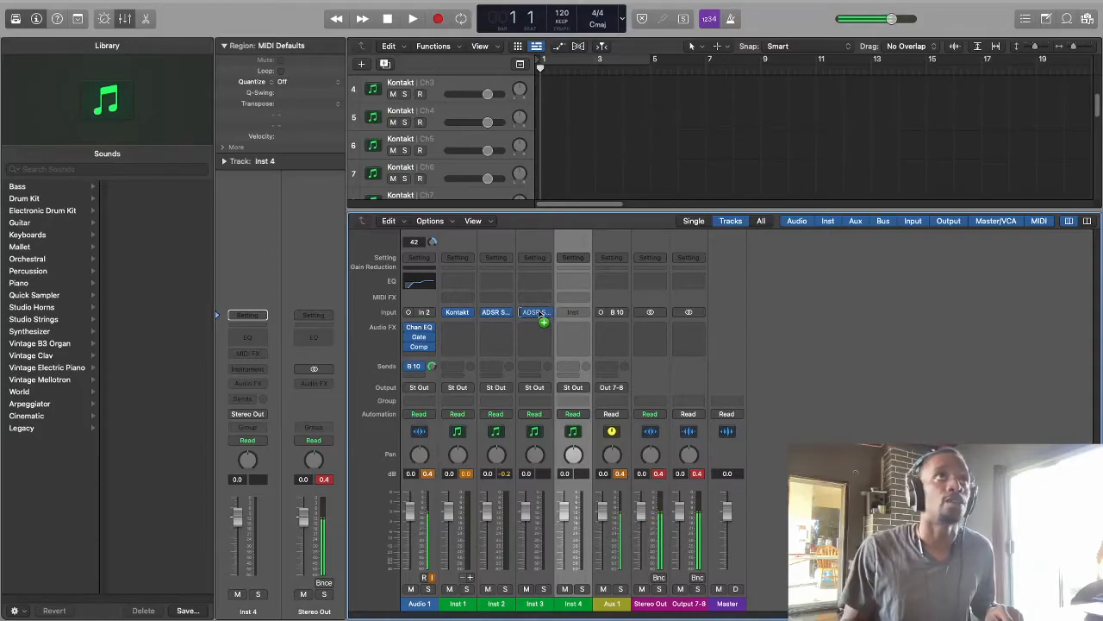
pyautogui.moveTo(542, 315); pyautogui.dragTo(536, 314)
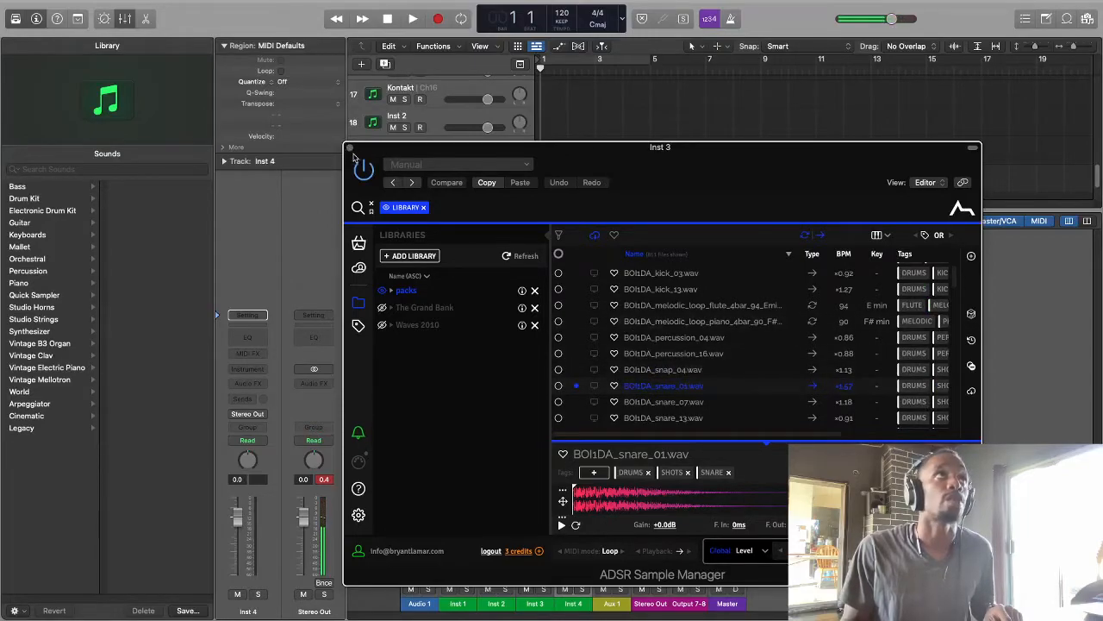
pyautogui.click(348, 148)
pyautogui.moveTo(536, 314); pyautogui.dragTo(572, 313)
pyautogui.click(571, 312)
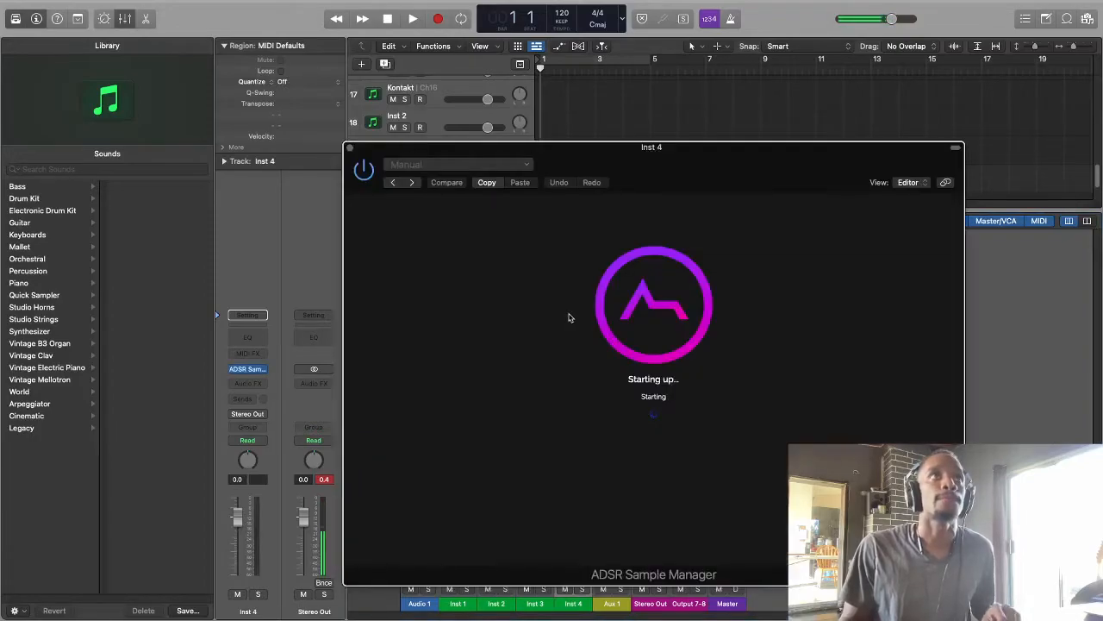
pyautogui.click(349, 147)
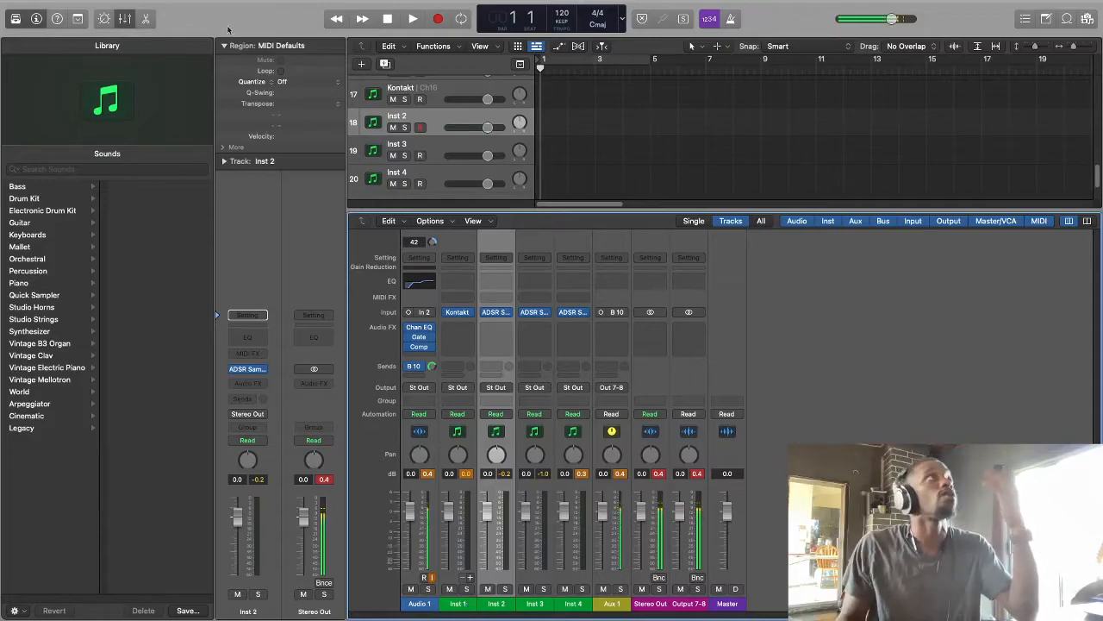
# Step: Compare the full track list with the mixer's channel strips, selecting the Inst 1 and Inst 4 strips
pyautogui.click(125, 18)
pyautogui.scroll(3, 589, 432)
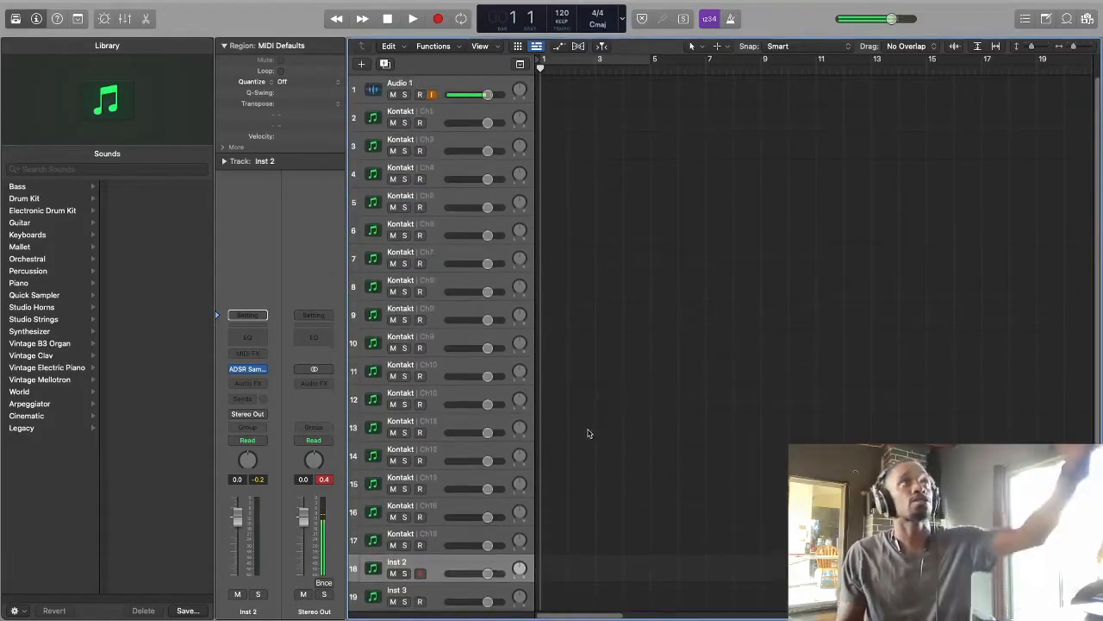
pyautogui.scroll(-3, 589, 431)
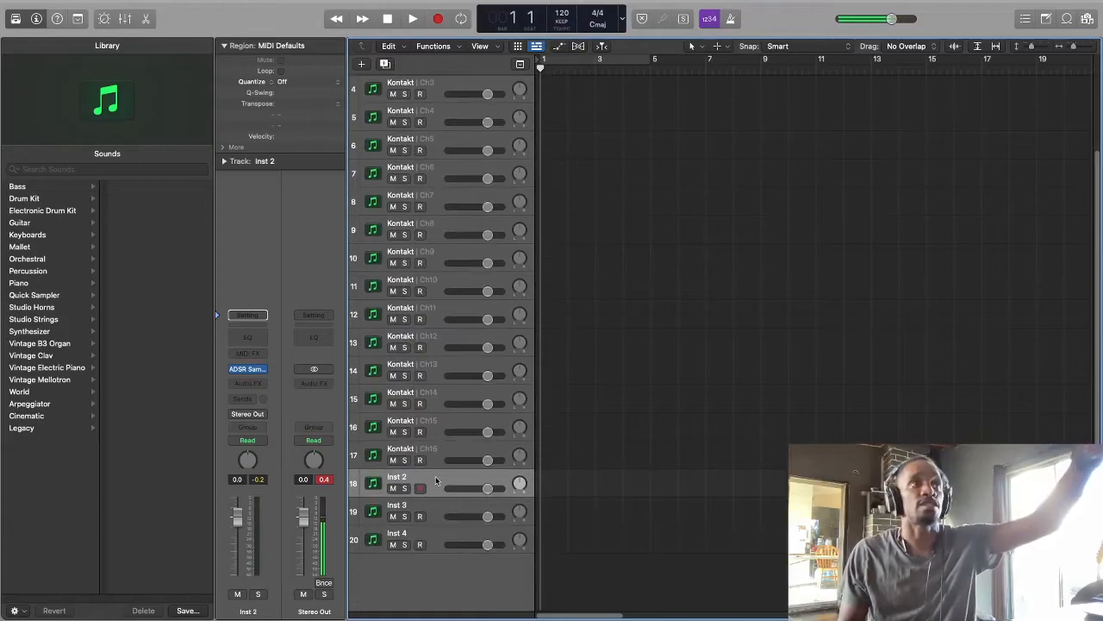
pyautogui.click(438, 541)
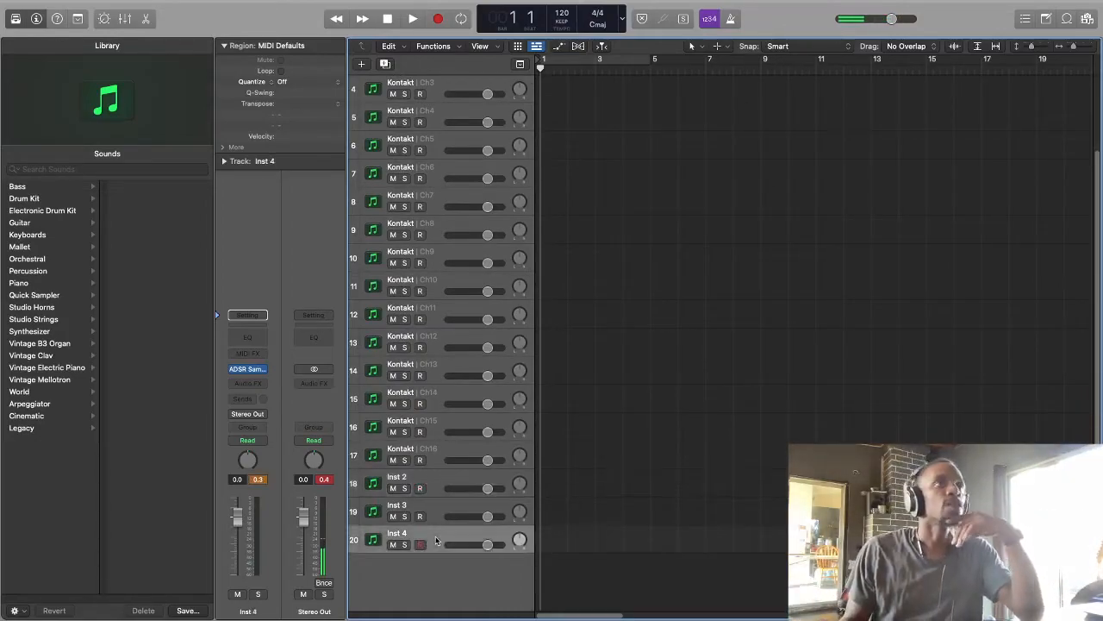
pyautogui.click(125, 18)
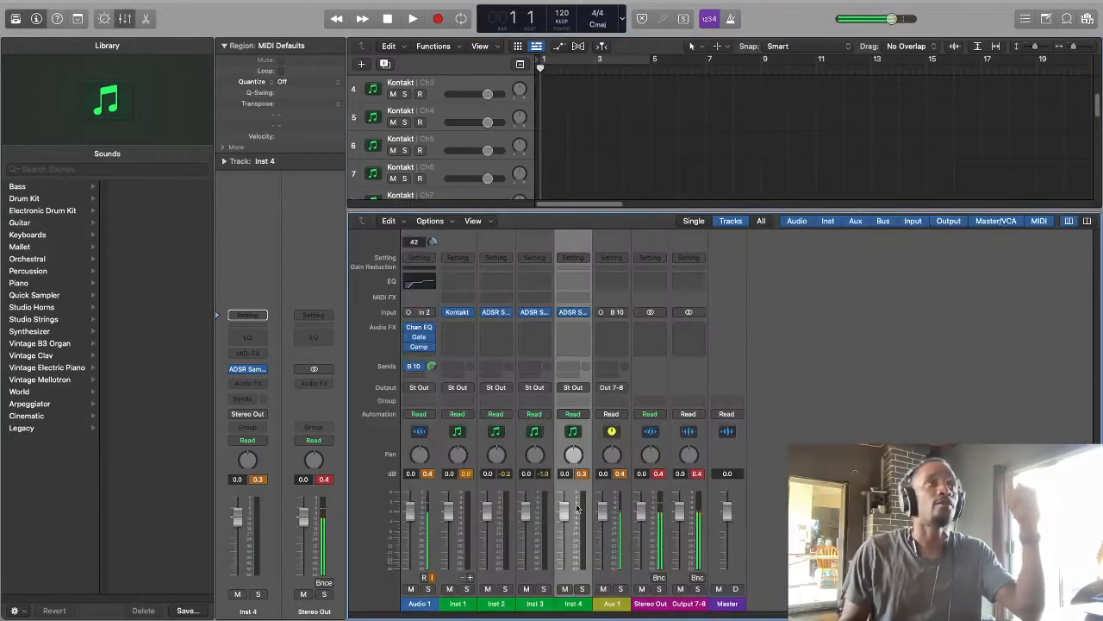
pyautogui.click(466, 606)
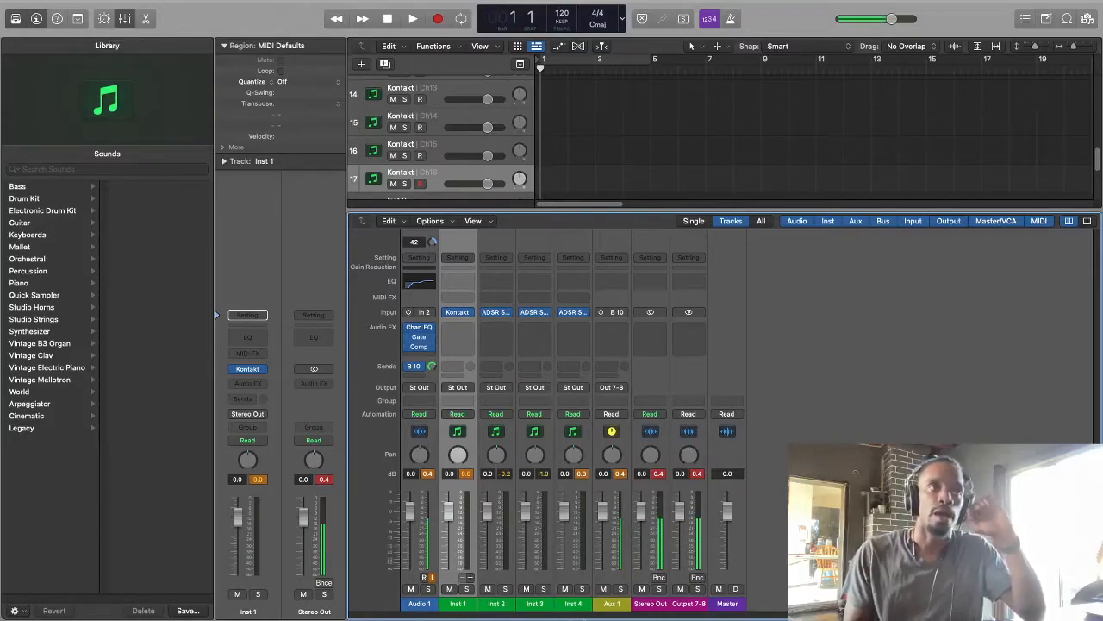
pyautogui.click(577, 605)
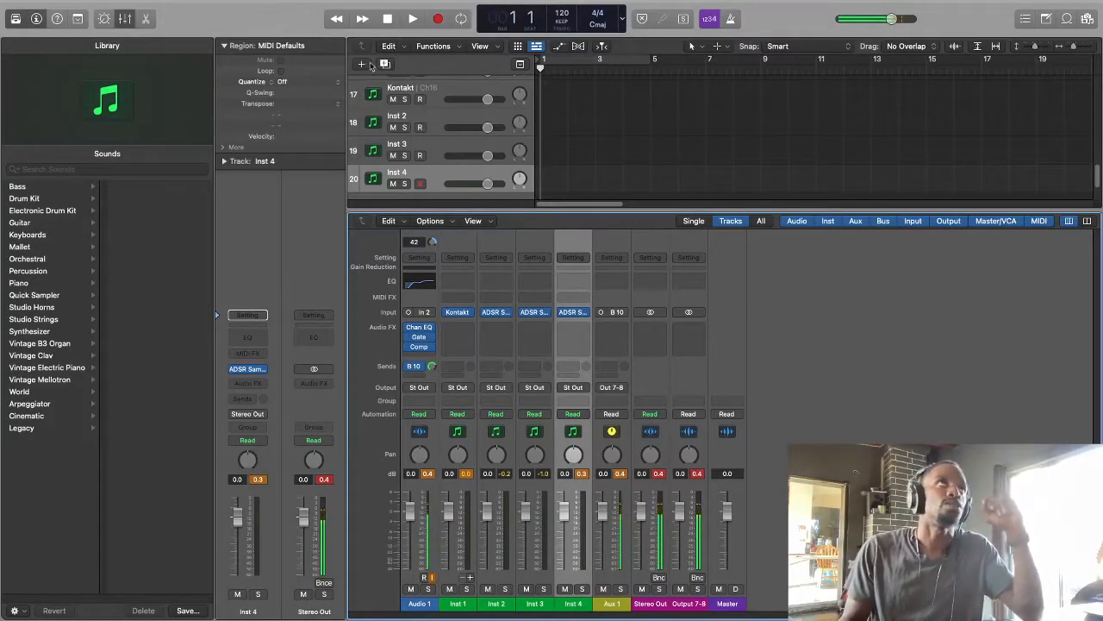
# Step: Create two new software instrument tracks with the stereo version of Massive and close the plug-in window
pyautogui.click(361, 65)
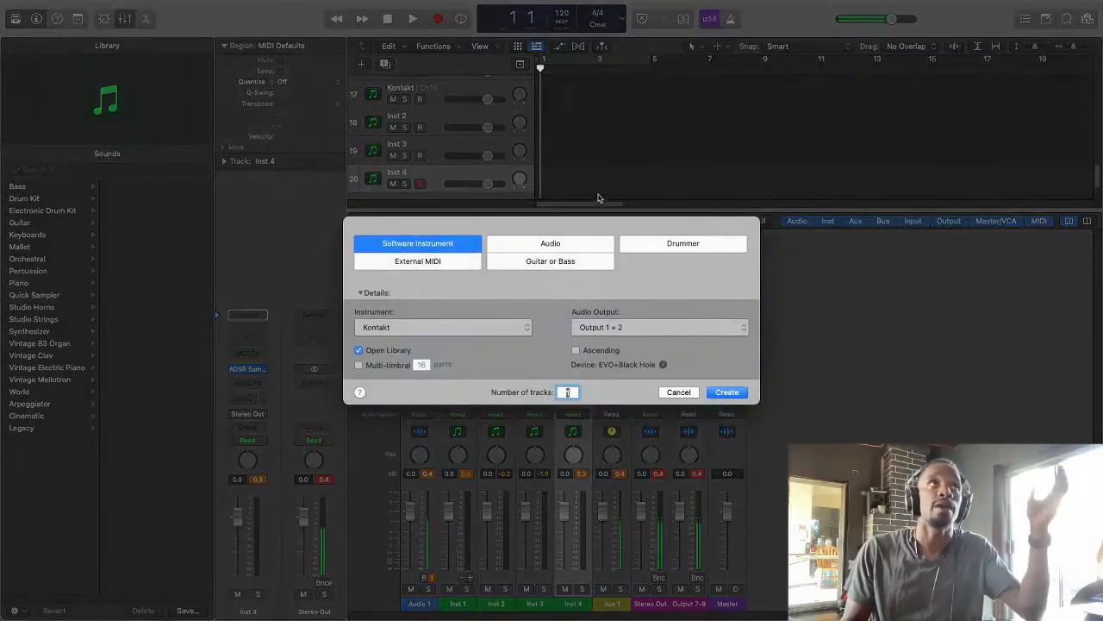
pyautogui.click(461, 327)
pyautogui.moveTo(431, 595)
pyautogui.moveTo(558, 608)
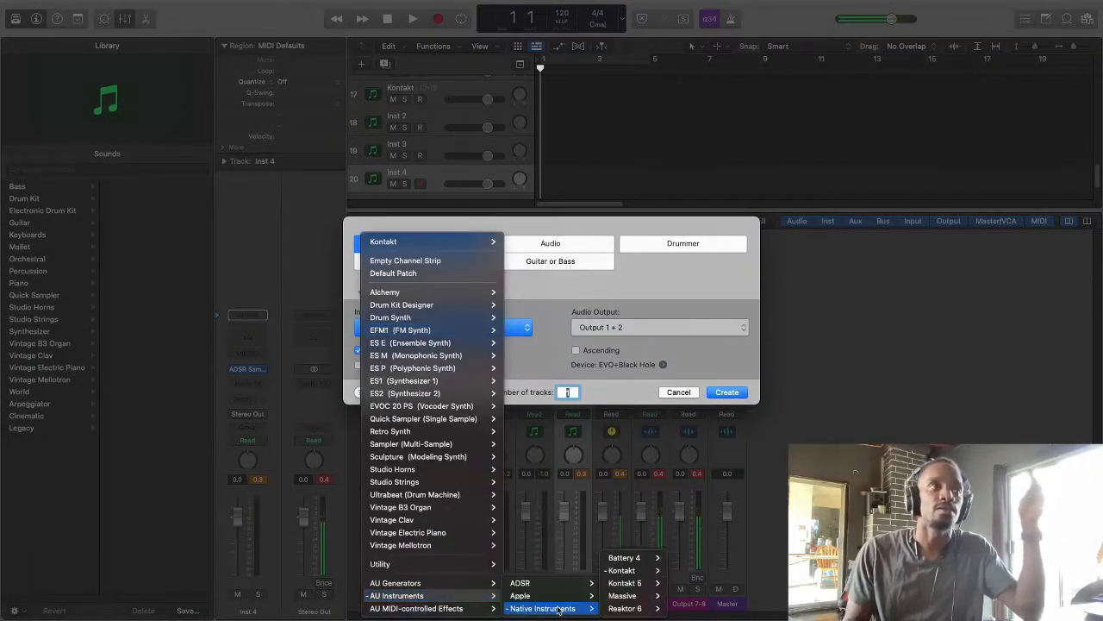
pyautogui.moveTo(634, 595)
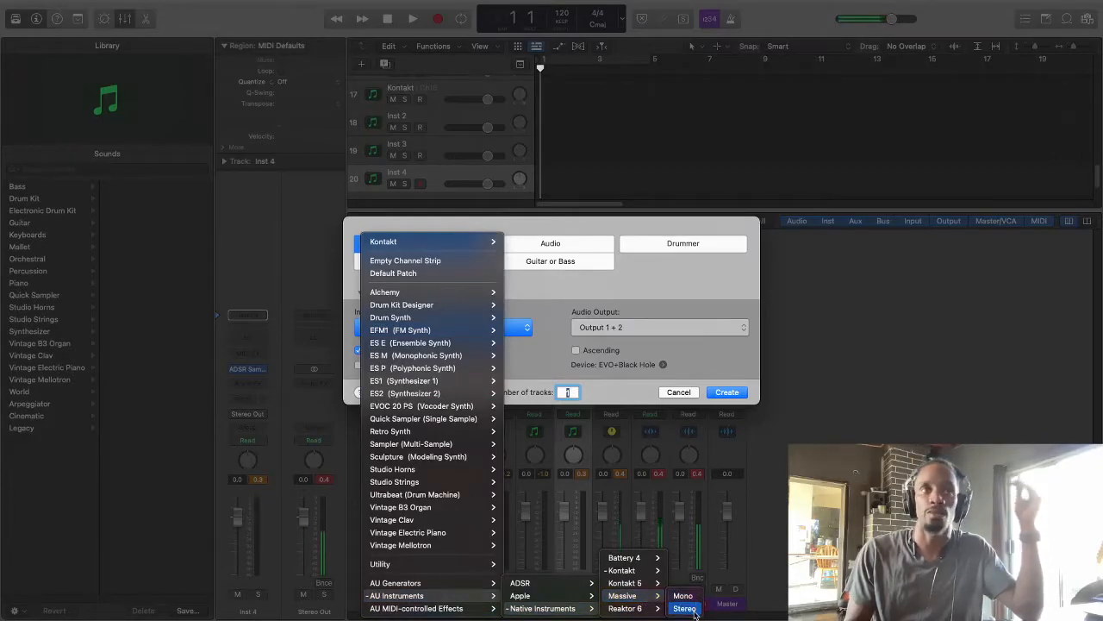
pyautogui.click(686, 609)
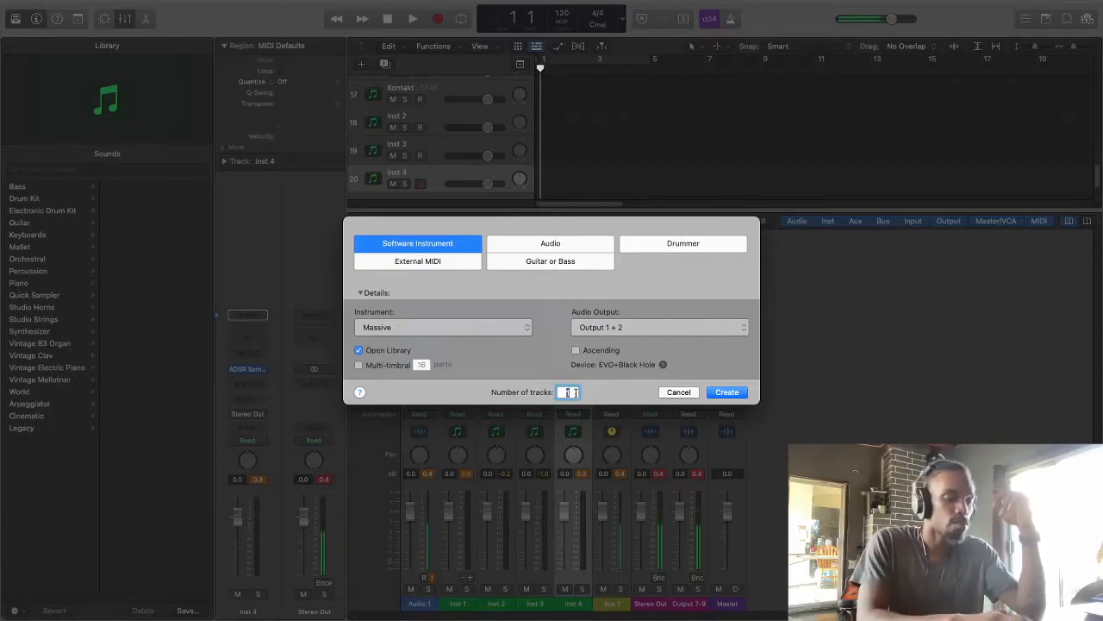
pyautogui.click(728, 392)
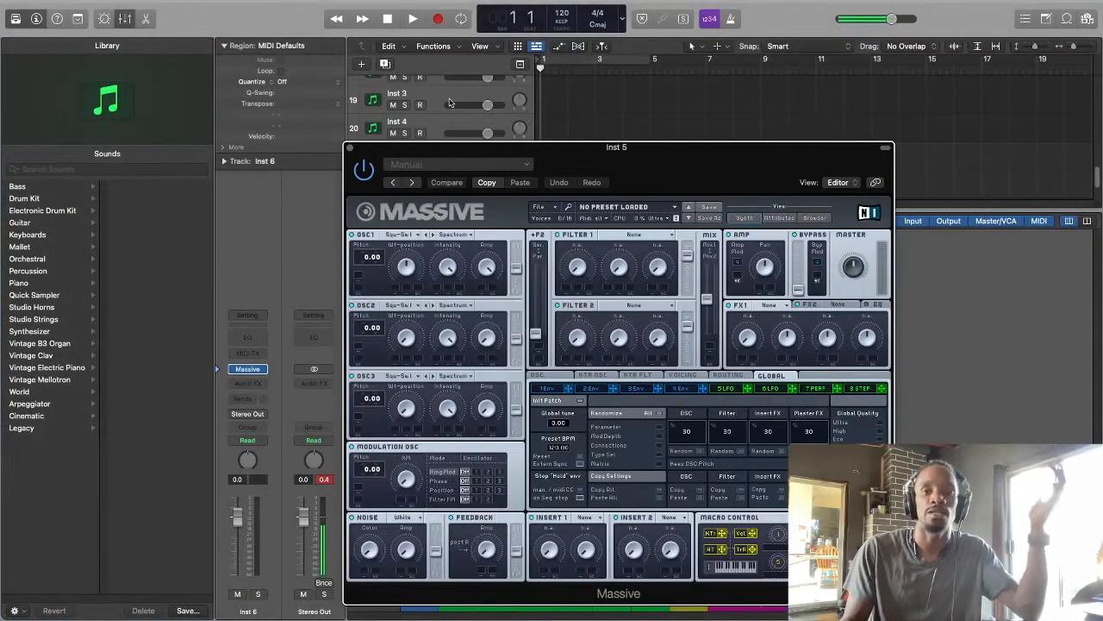
pyautogui.click(351, 148)
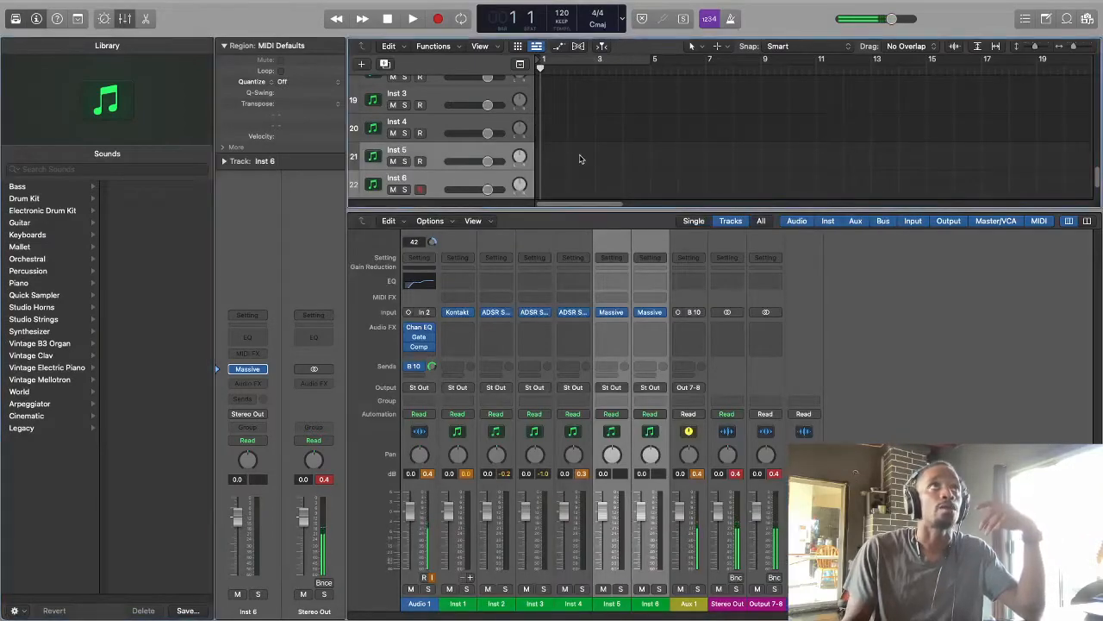
# Step: Hide the mixer and assign a magenta track color to Inst 5 and Inst 6
pyautogui.click(125, 18)
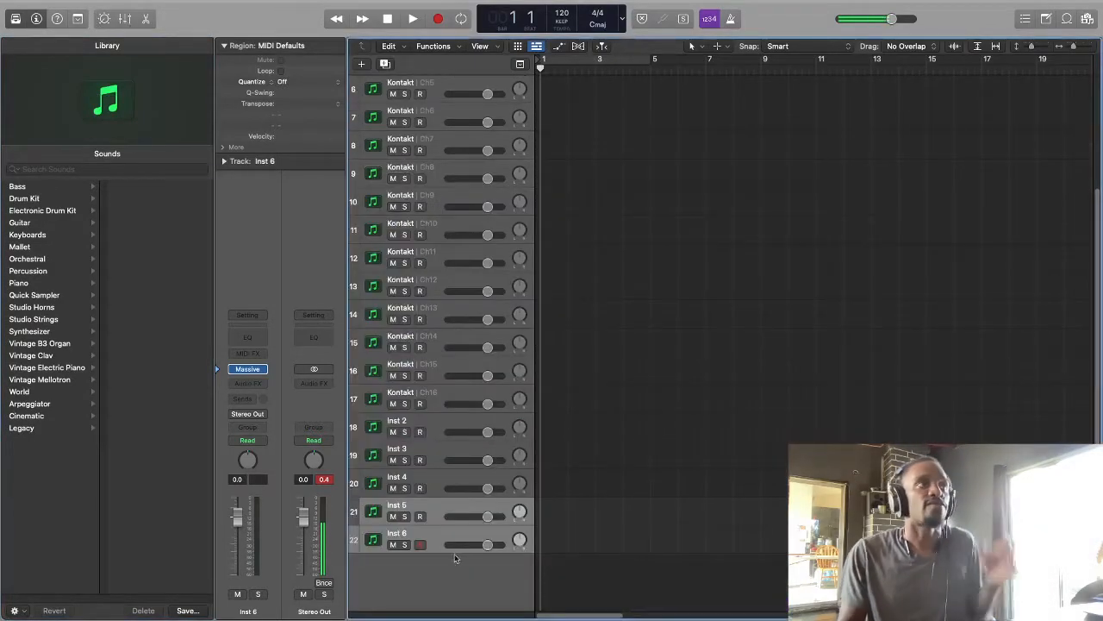
pyautogui.rightClick(442, 515)
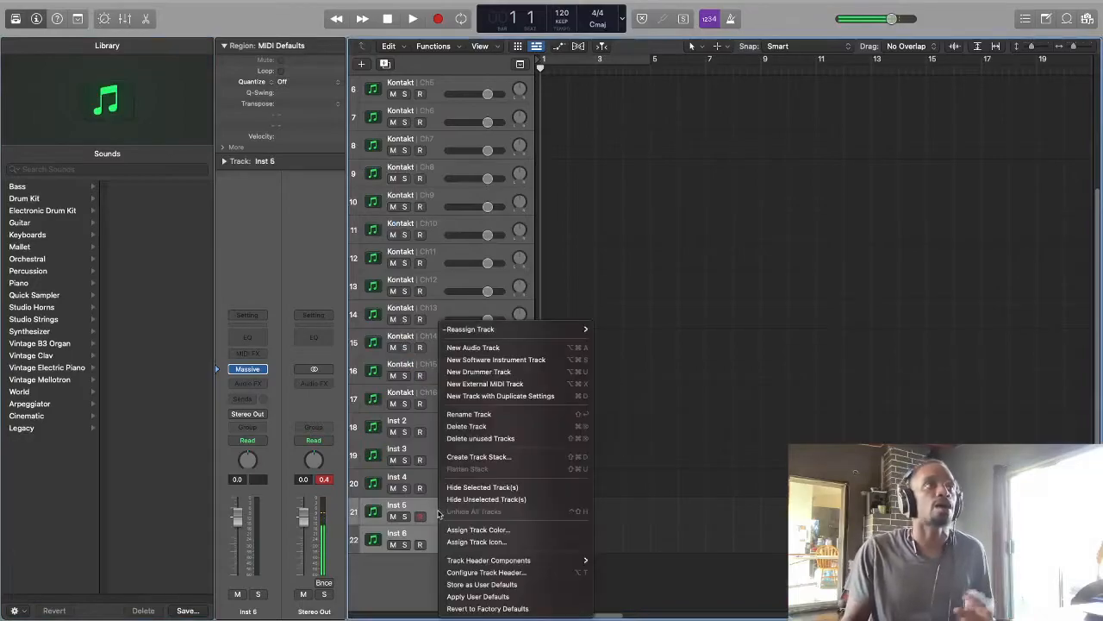
pyautogui.click(498, 530)
pyautogui.click(304, 586)
pyautogui.click(367, 577)
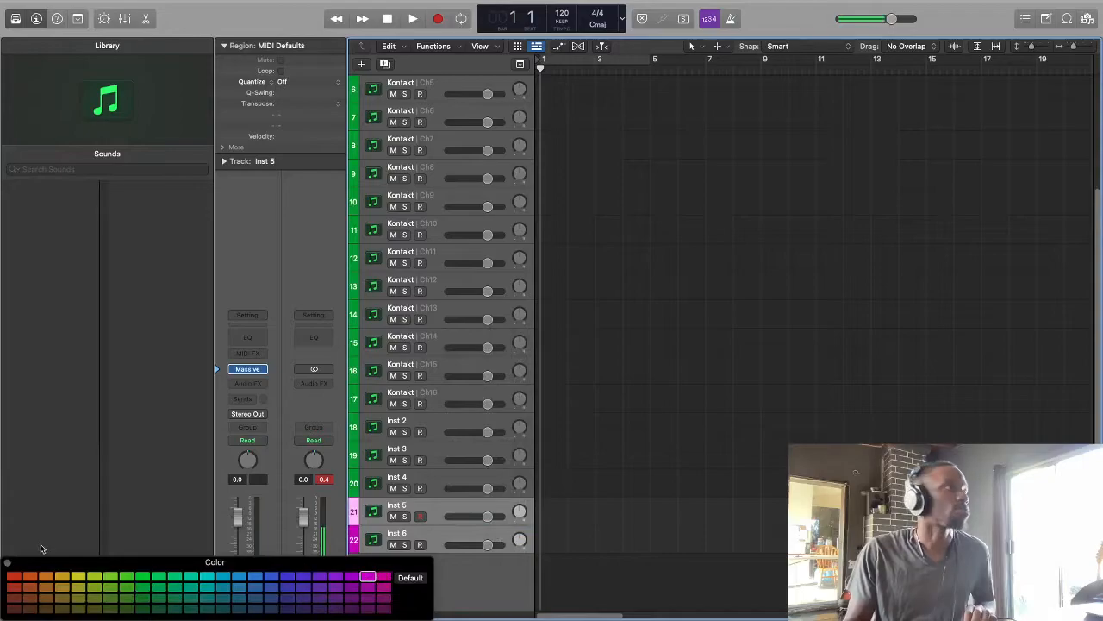
pyautogui.click(8, 563)
# Step: Assign a red track color to the Inst 2, Inst 3 and Inst 4 tracks
pyautogui.click(450, 479)
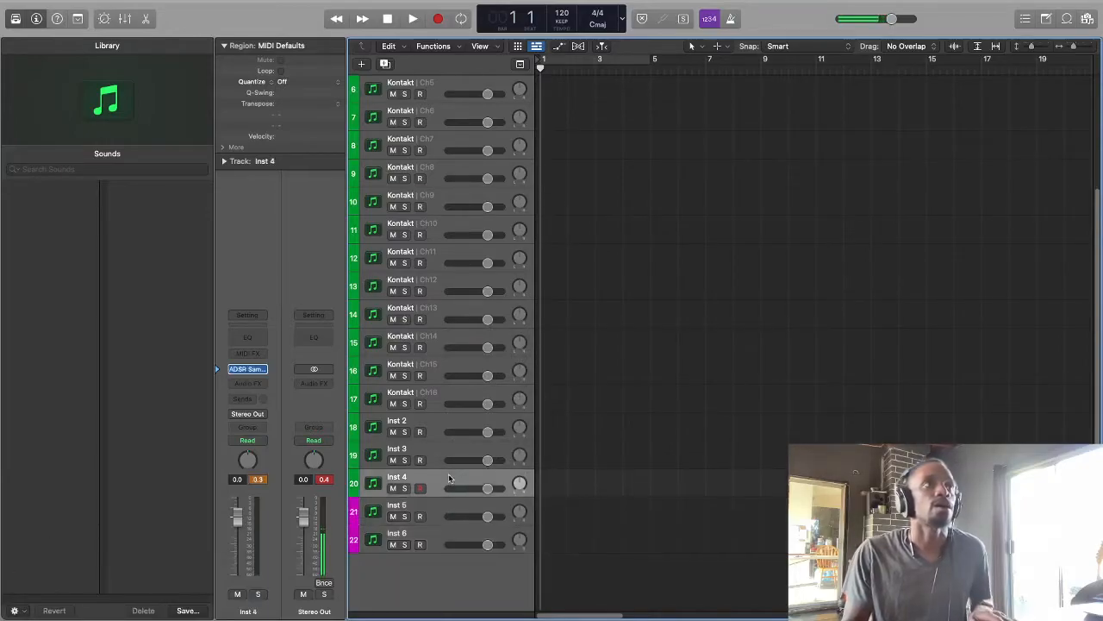
pyautogui.keyDown('shift'); pyautogui.click(428, 422); pyautogui.keyUp('shift')
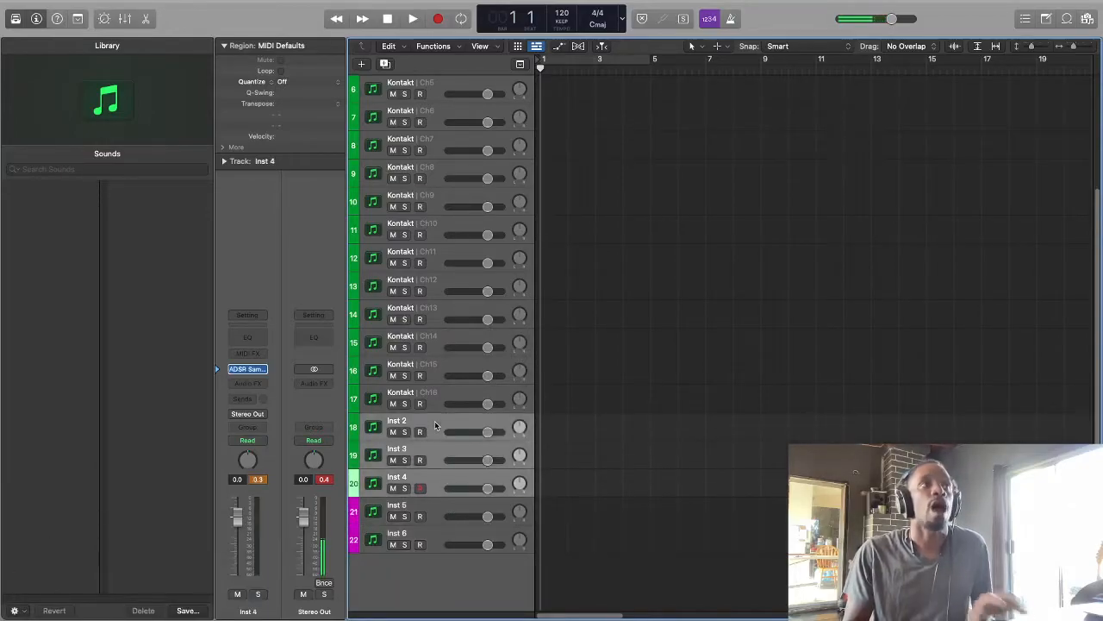
pyautogui.rightClick(436, 425)
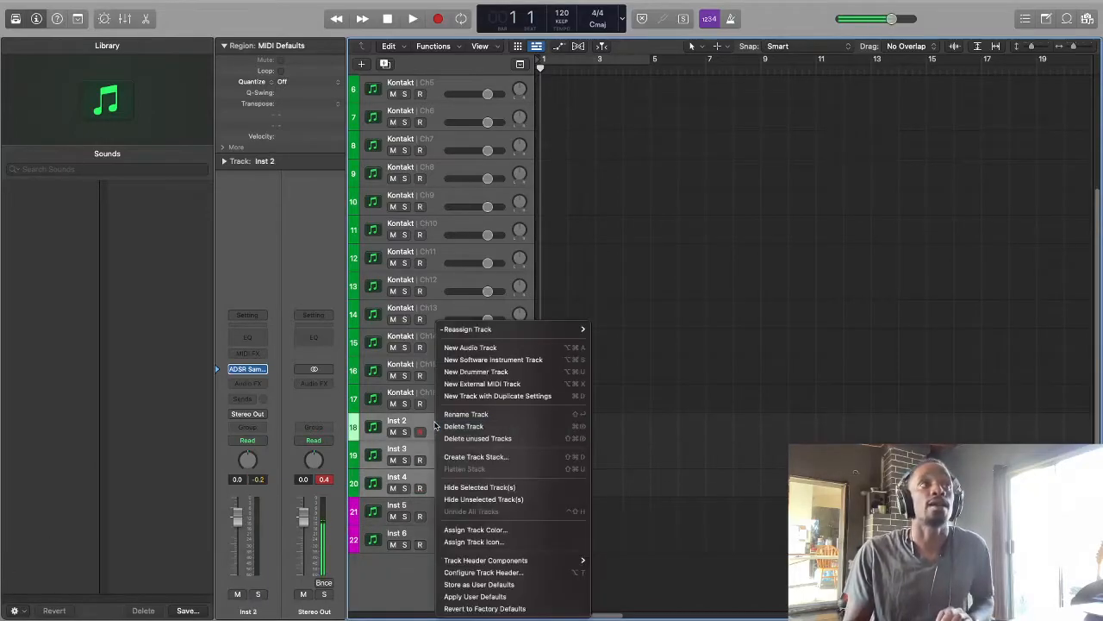
pyautogui.click(508, 531)
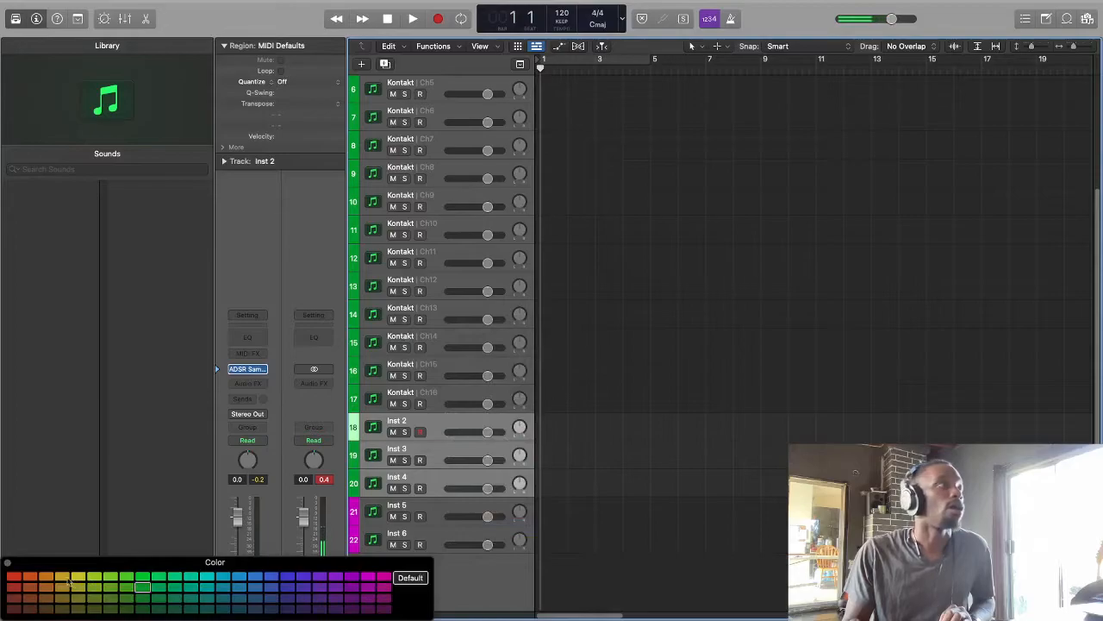
pyautogui.click(13, 577)
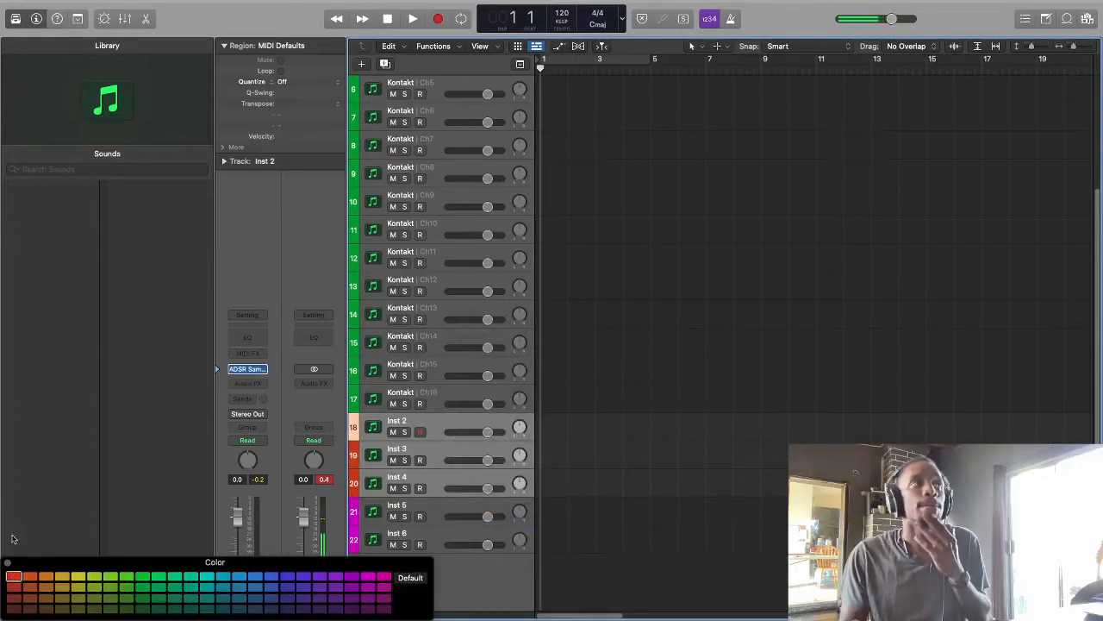
pyautogui.click(7, 561)
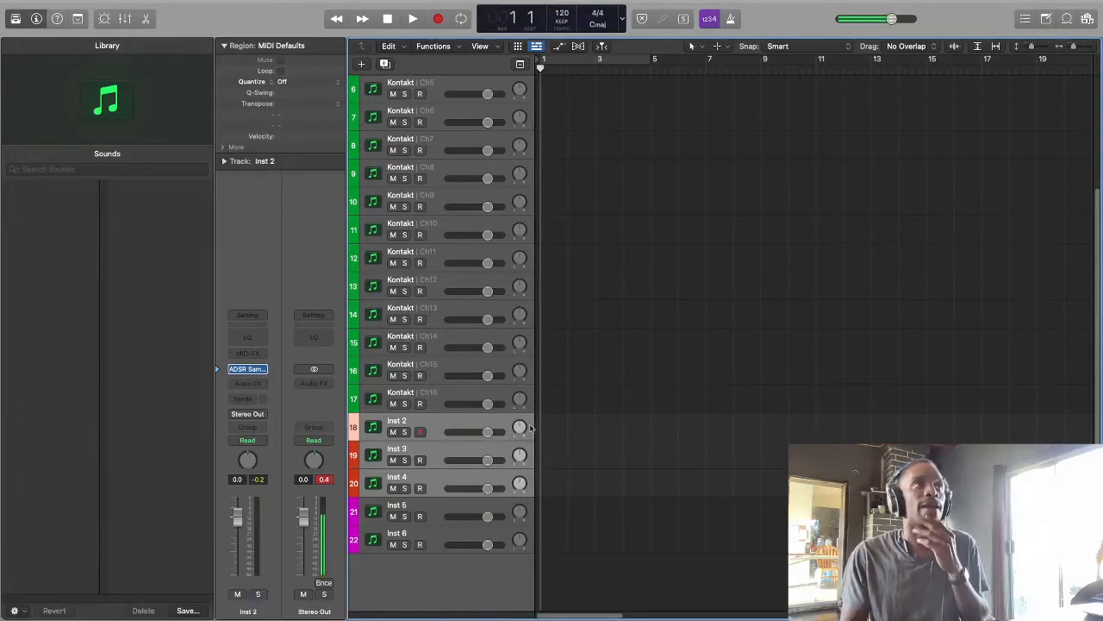
# Step: Review the color-coded track groups, selecting the Kontakt channels, Inst 2 to Inst 4, and Inst 5 and Inst 6 in turn
pyautogui.click(443, 397)
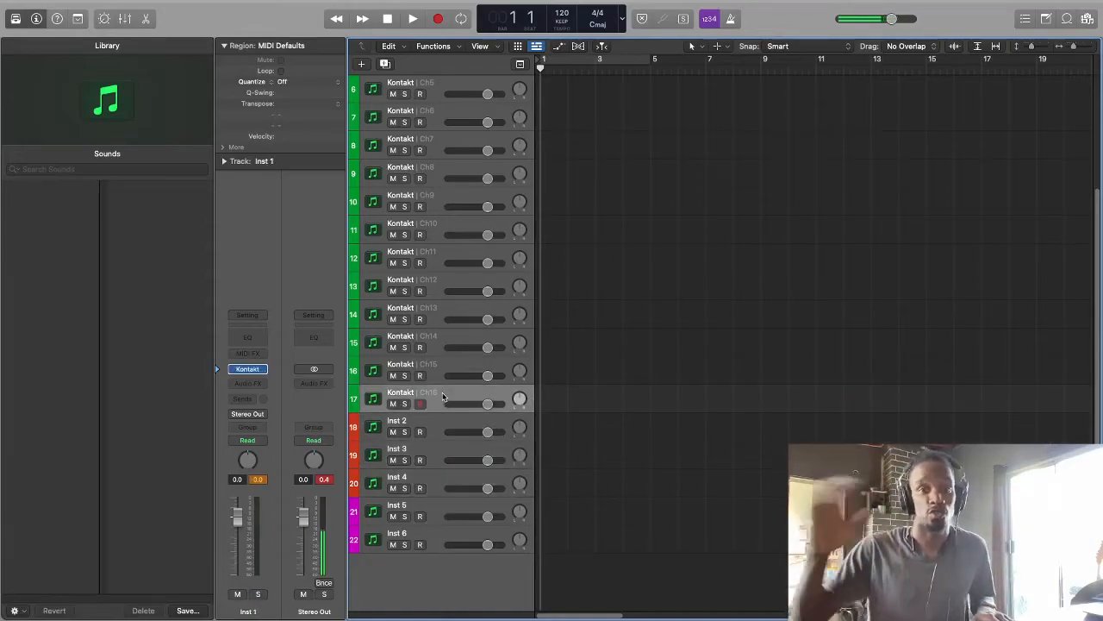
pyautogui.scroll(5, 409, 382)
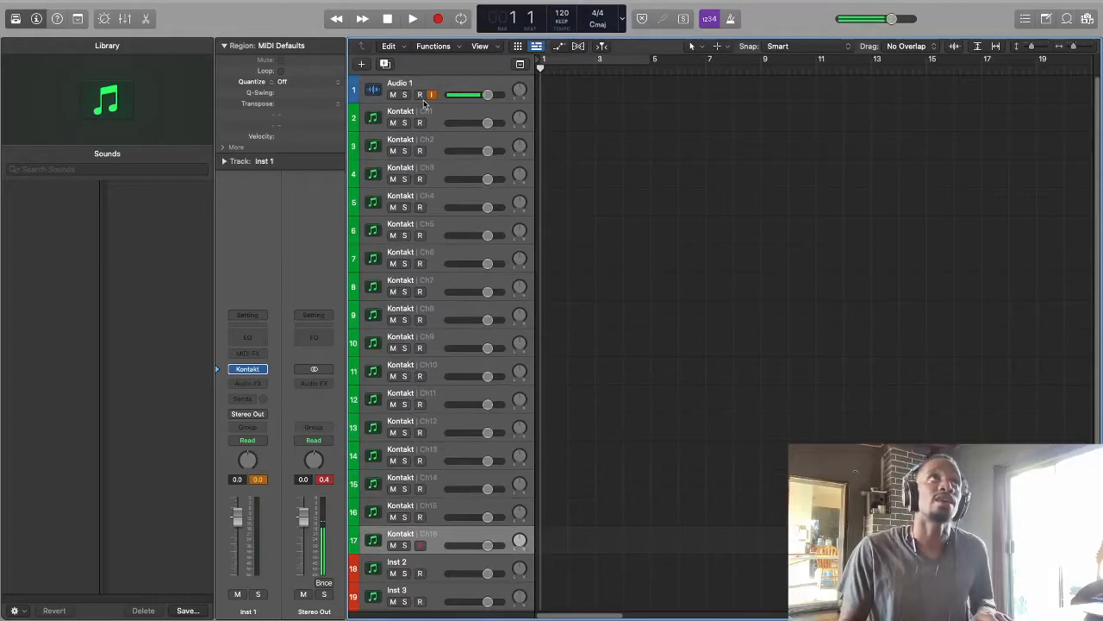
pyautogui.scroll(-5, 431, 276)
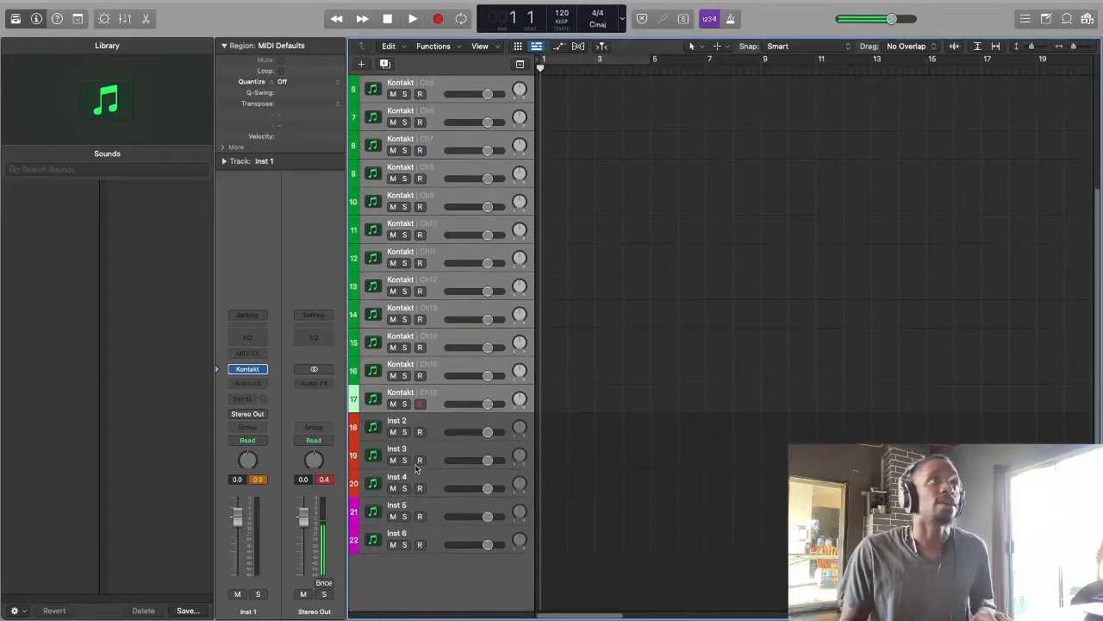
pyautogui.click(425, 431)
pyautogui.keyDown('shift'); pyautogui.click(441, 479); pyautogui.keyUp('shift')
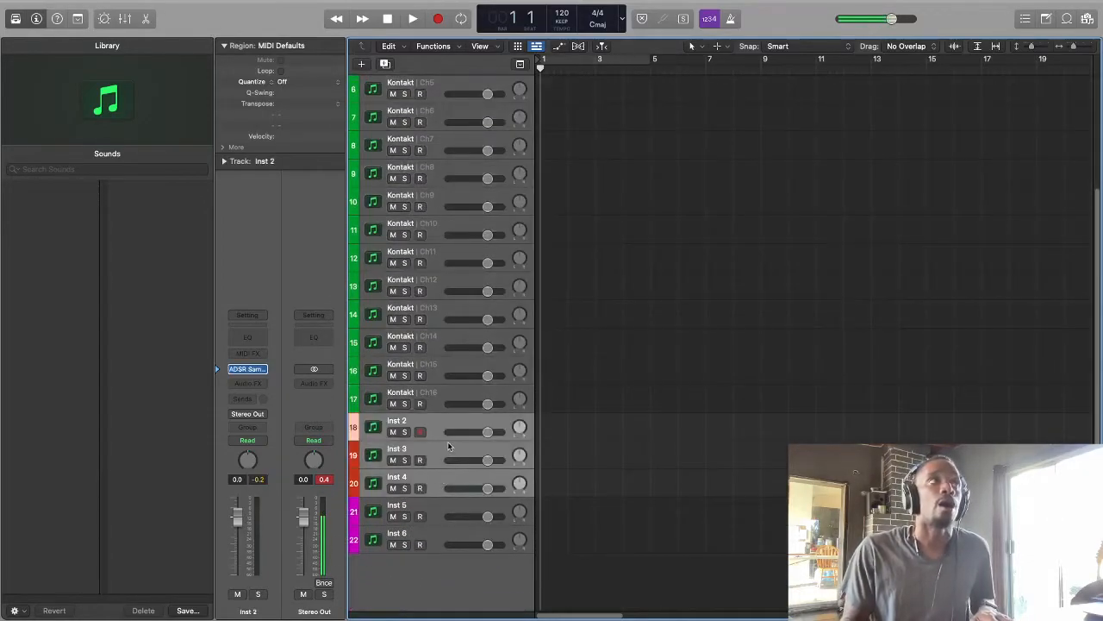
pyautogui.click(432, 518)
pyautogui.click(436, 545)
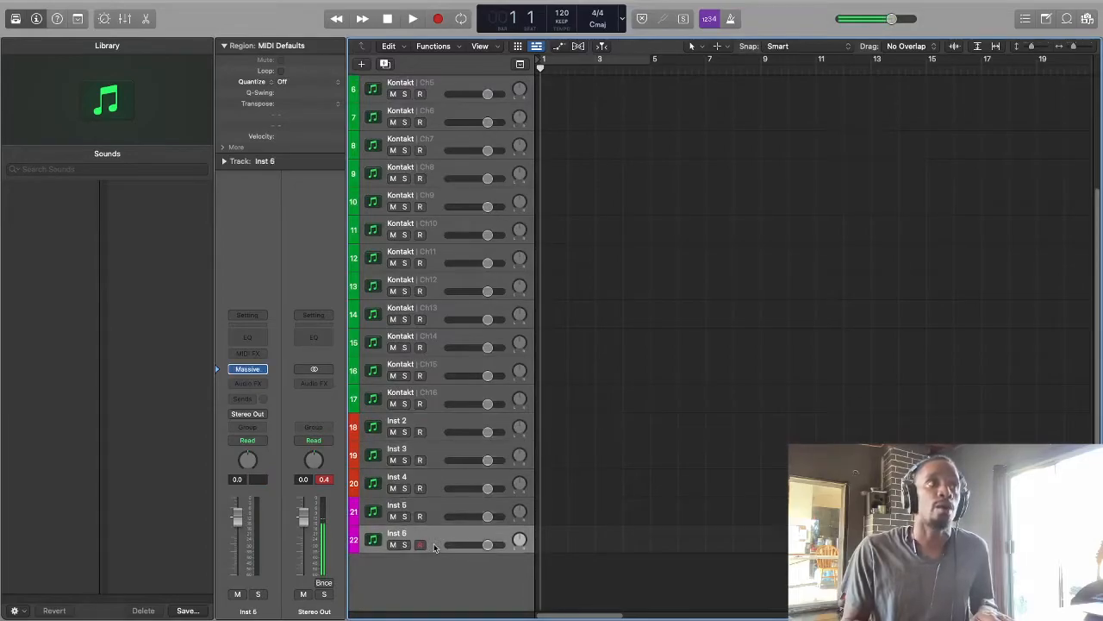
pyautogui.keyDown('shift'); pyautogui.click(432, 514); pyautogui.keyUp('shift')
pyautogui.click(430, 543)
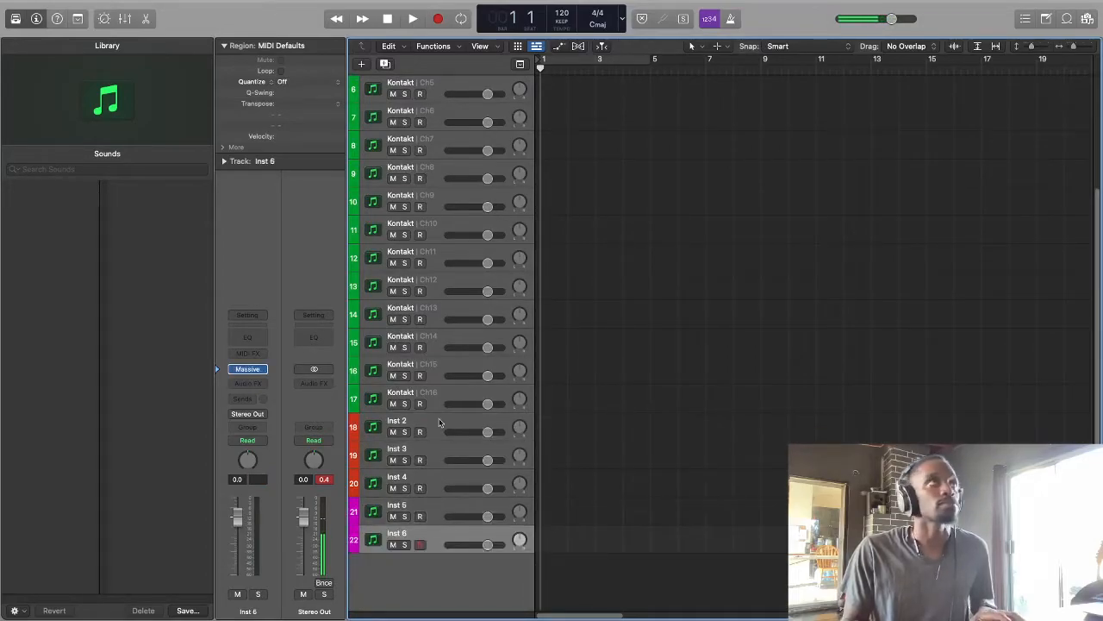
# Step: Try adding four more Massive software instrument tracks, close the plug-in window and undo the addition
pyautogui.click(361, 65)
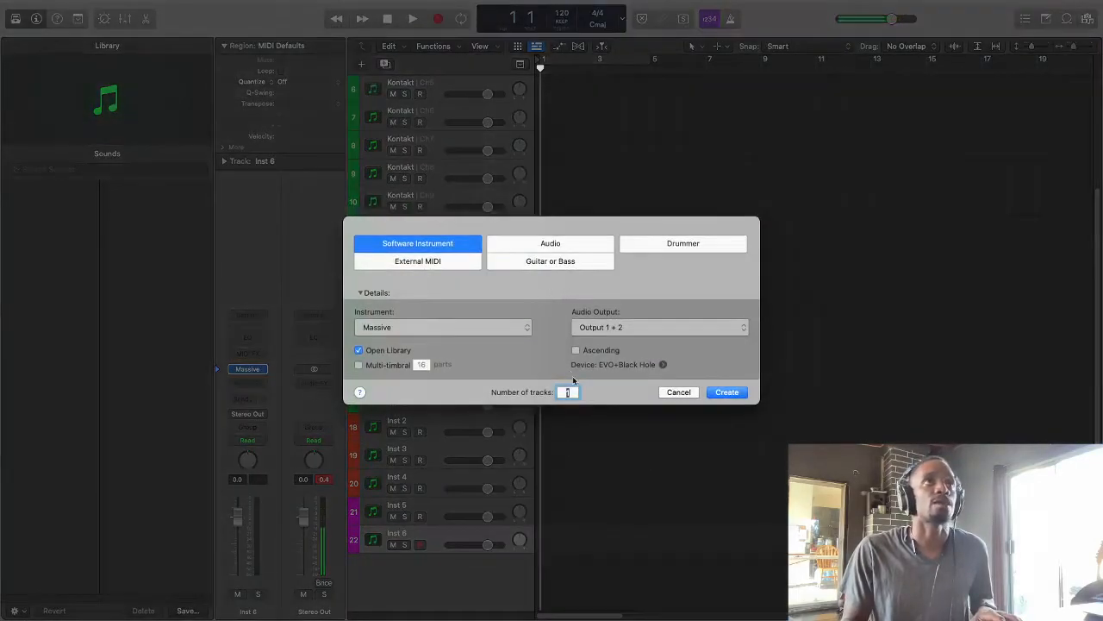
pyautogui.write('4')
pyautogui.click(739, 391)
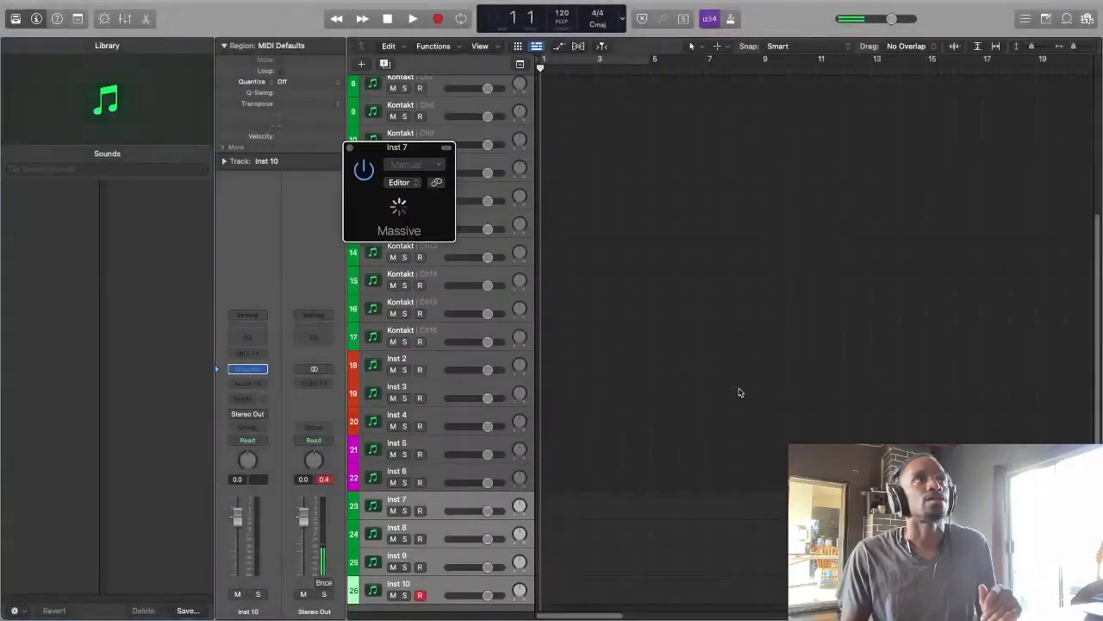
pyautogui.click(350, 148)
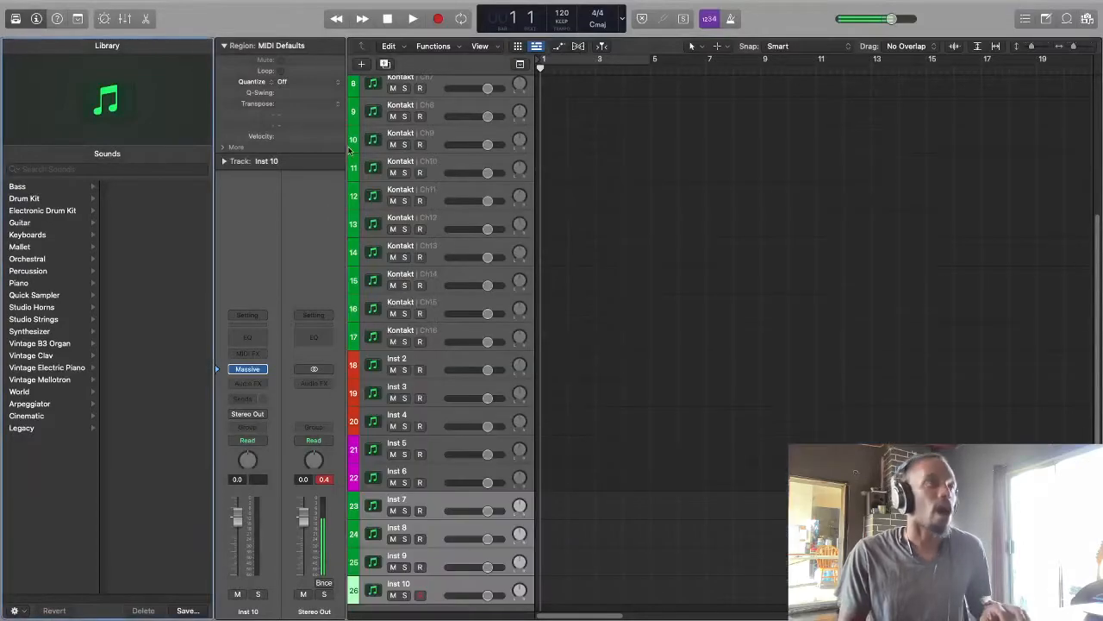
pyautogui.press('super+z')
# Step: Start a new software instrument track with Reaktor 6 as Multi-Output (8xStereo) and enable the Multi-timbral option
pyautogui.click(363, 67)
pyautogui.click(462, 329)
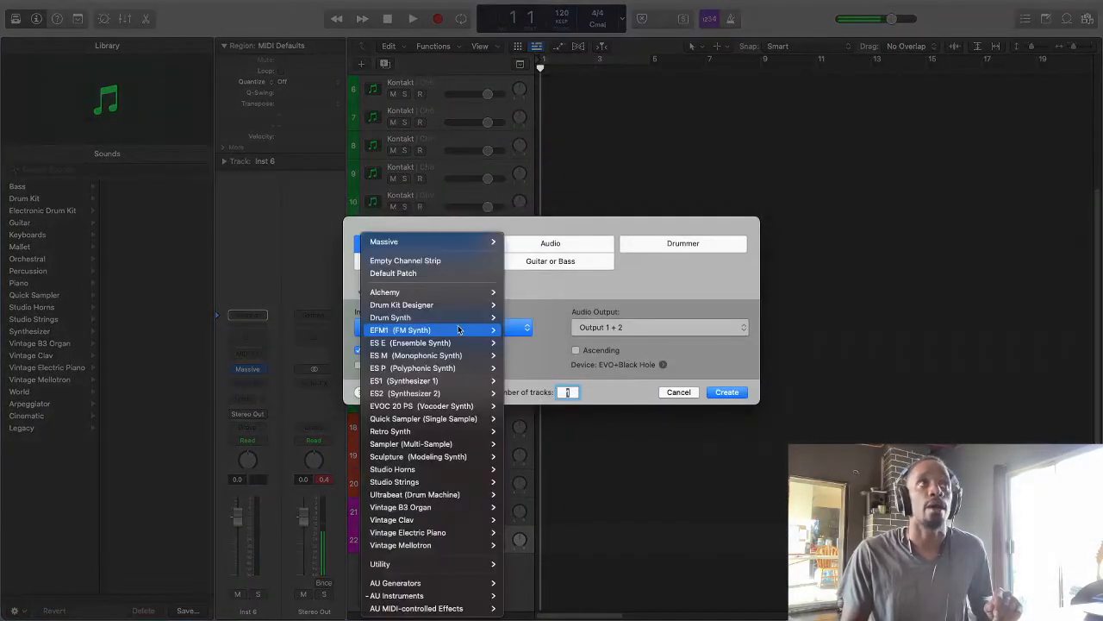
pyautogui.moveTo(457, 594)
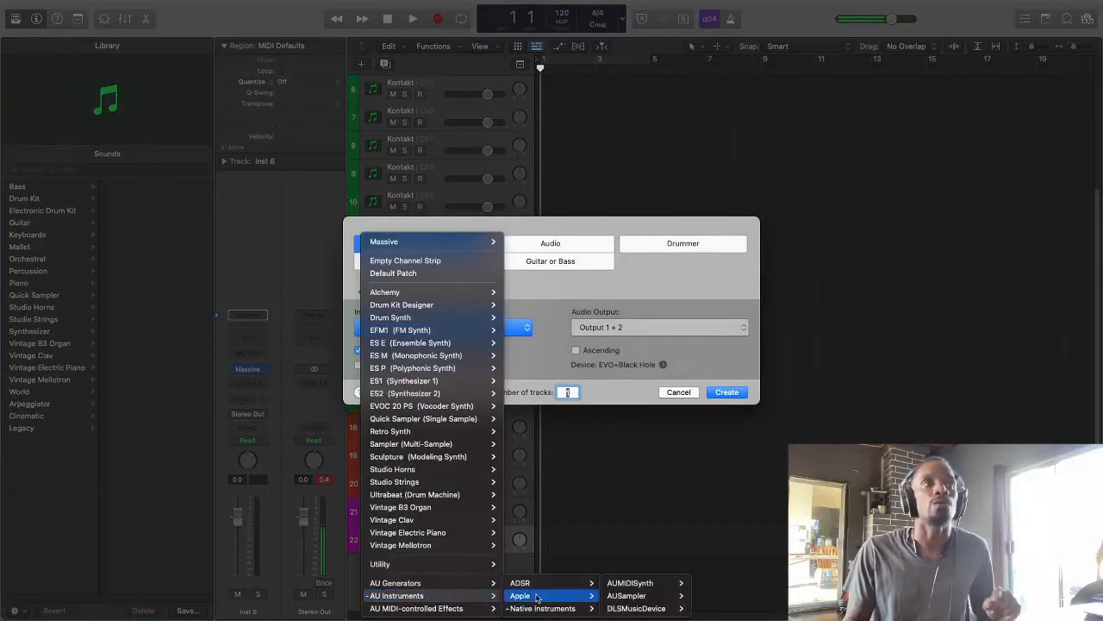
pyautogui.moveTo(552, 608)
pyautogui.moveTo(639, 610)
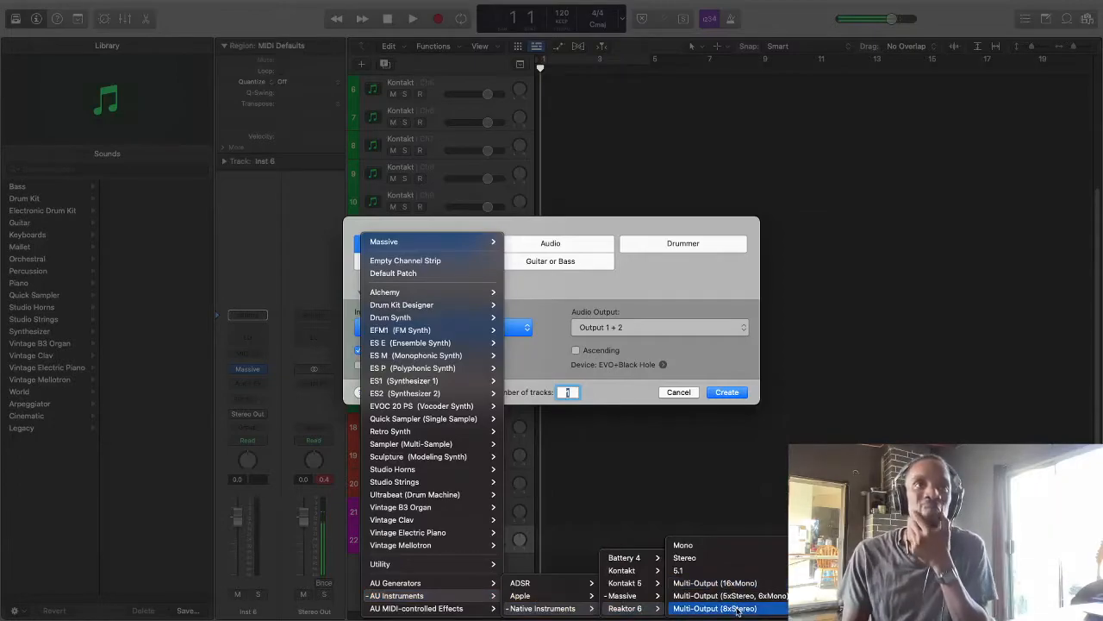
pyautogui.click(763, 609)
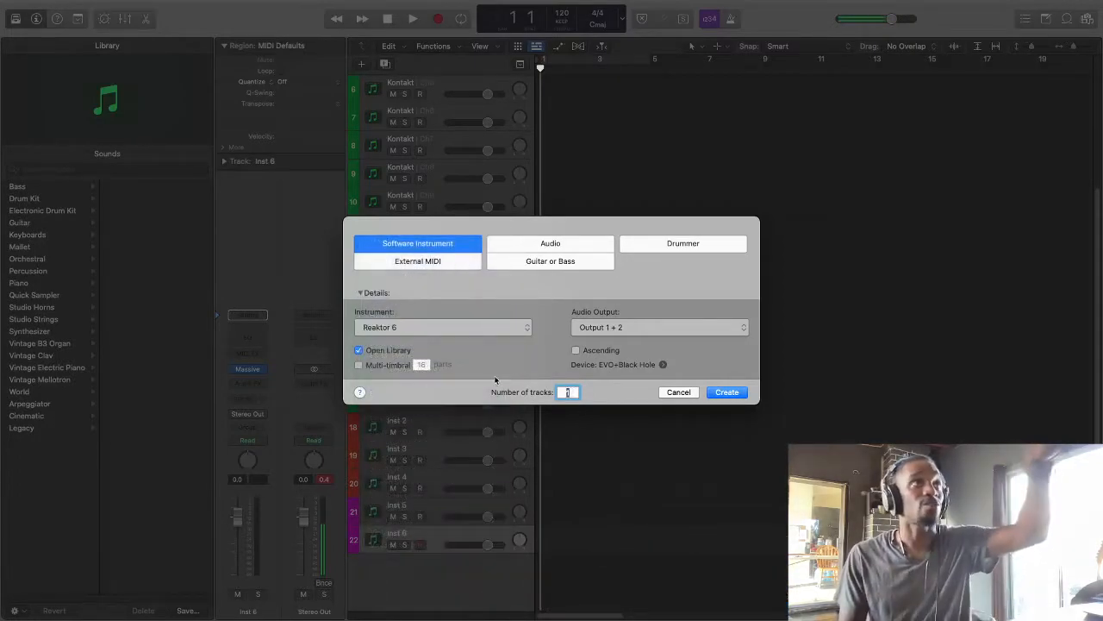
pyautogui.click(361, 366)
# Step: Review the output formats offered for Reaktor 6 and keep Multi-Output (8xStereo)
pyautogui.click(421, 327)
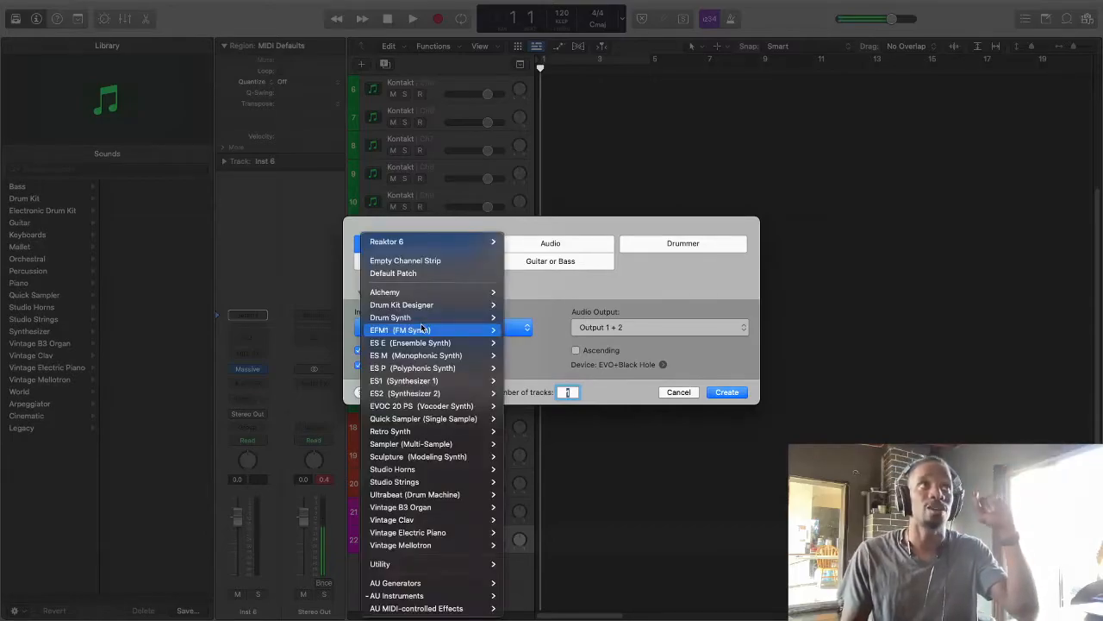
pyautogui.moveTo(434, 407)
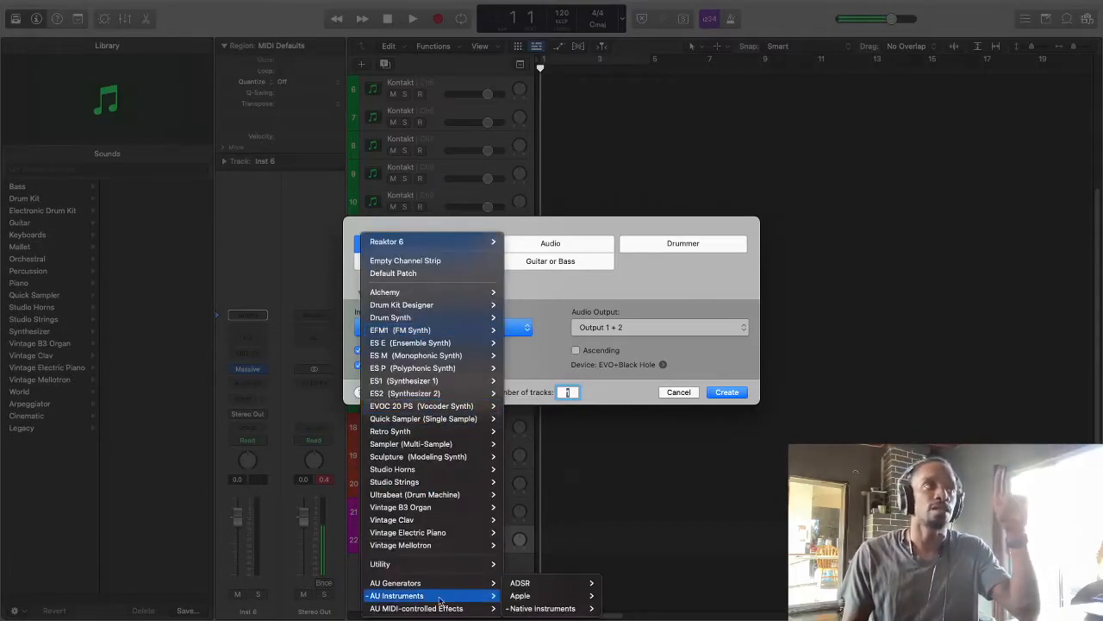
pyautogui.moveTo(571, 610)
pyautogui.moveTo(648, 610)
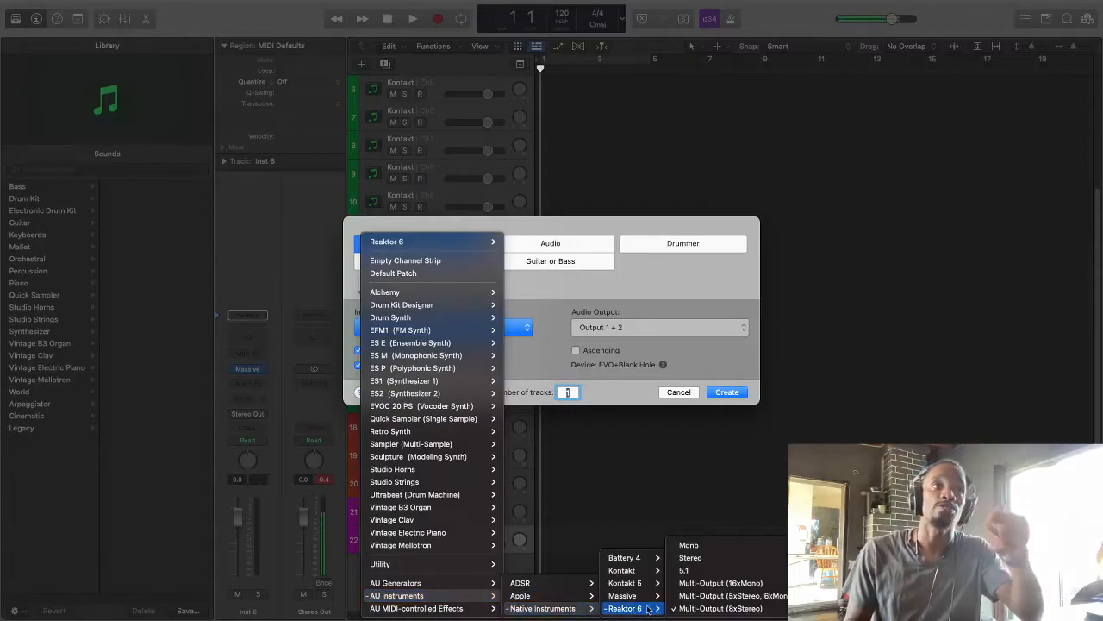
pyautogui.click(720, 609)
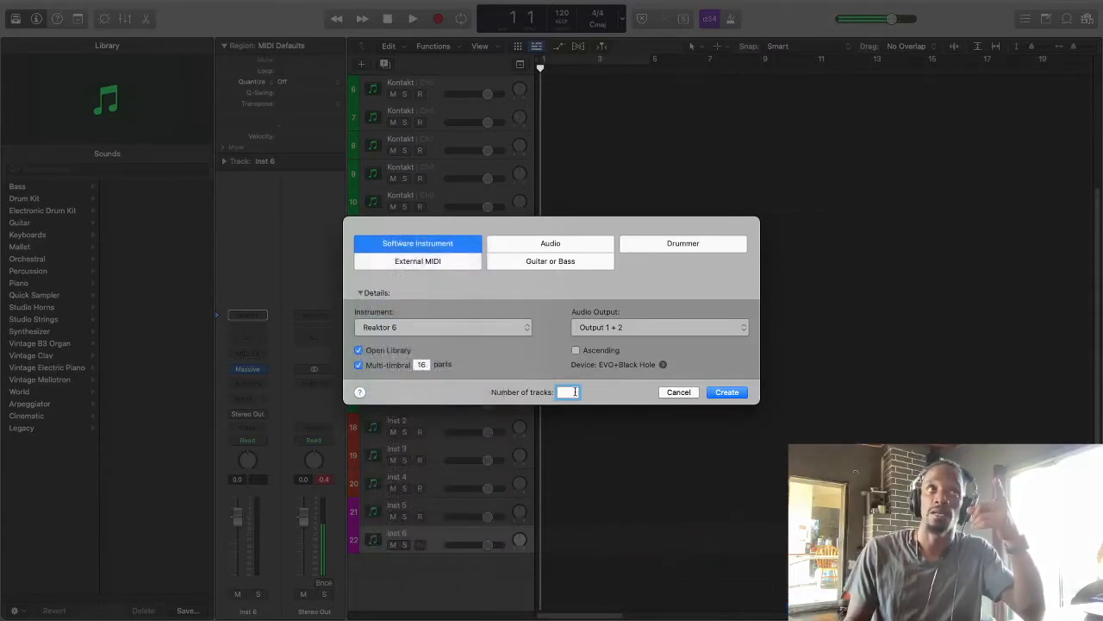
# Step: Keep one Reaktor 6 track, set its multi-timbral parts to 8 and create the tracks
pyautogui.write('11')
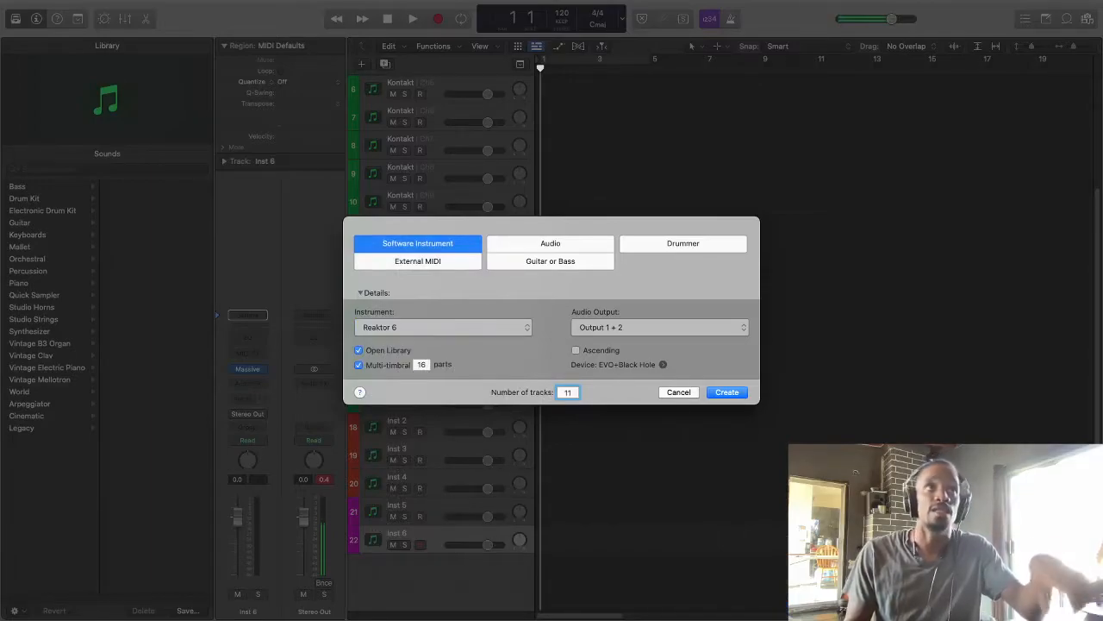
pyautogui.click(429, 367)
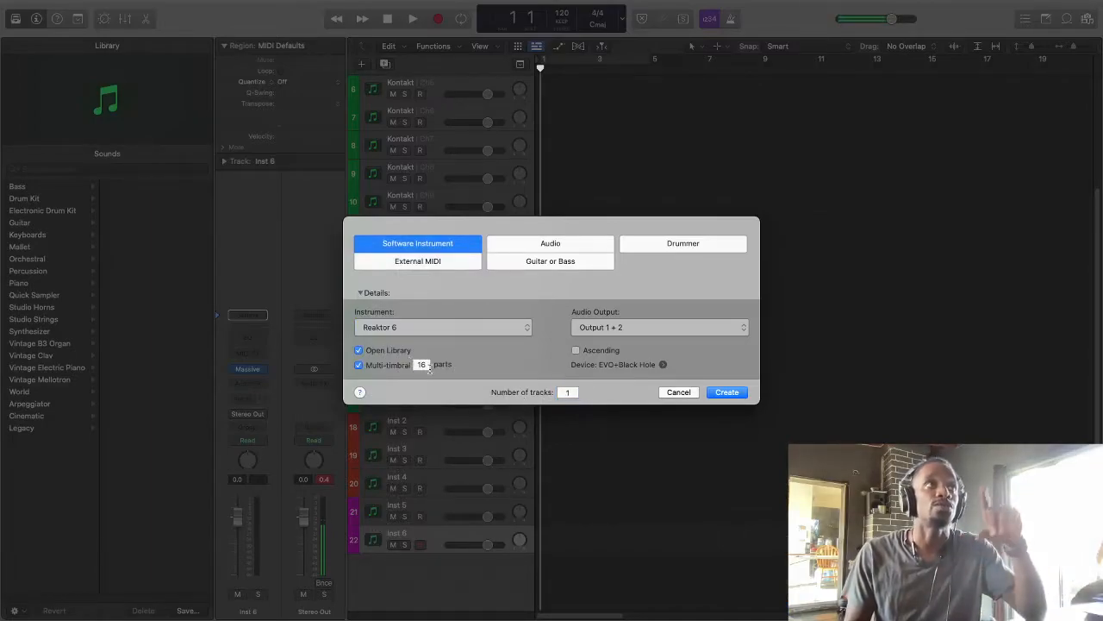
pyautogui.moveTo(428, 365); pyautogui.dragTo(402, 365)
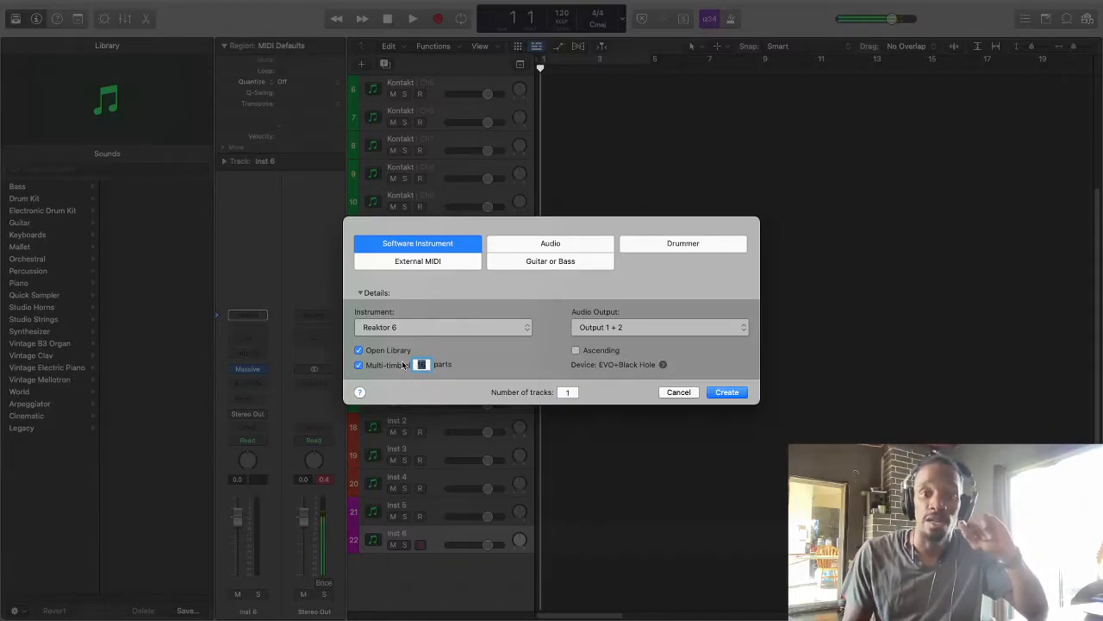
pyautogui.write('8')
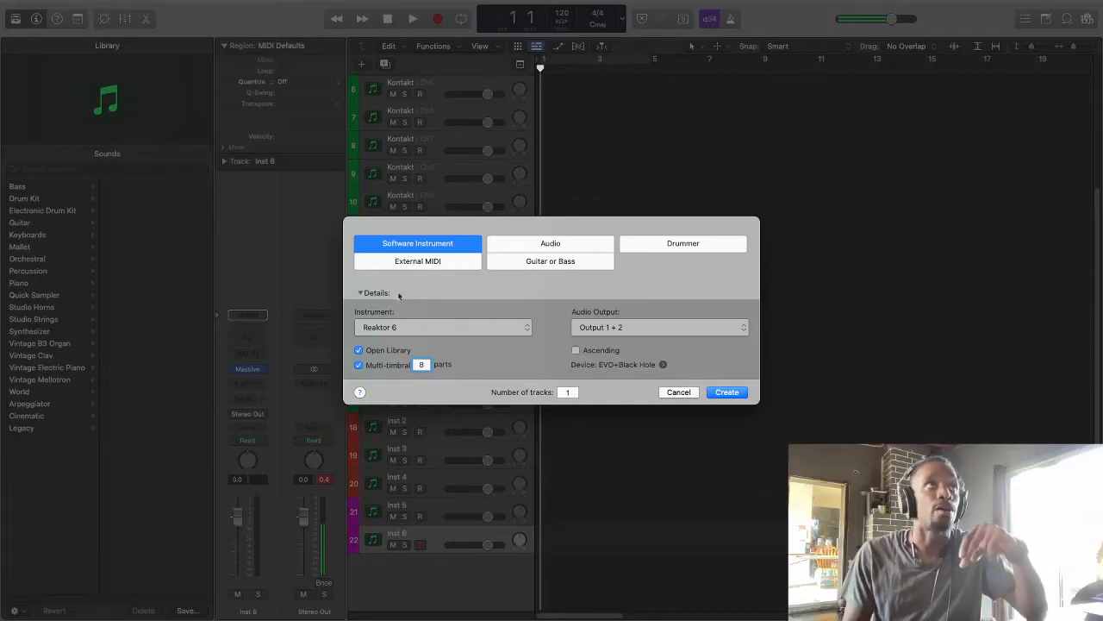
pyautogui.click(464, 331)
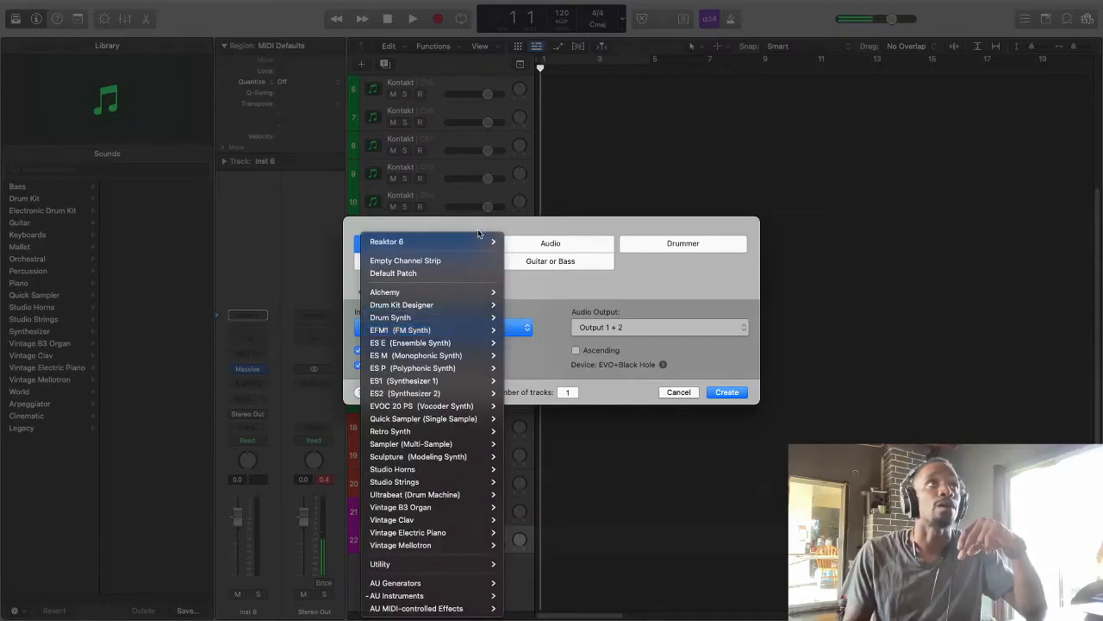
pyautogui.moveTo(482, 243)
pyautogui.click(548, 337)
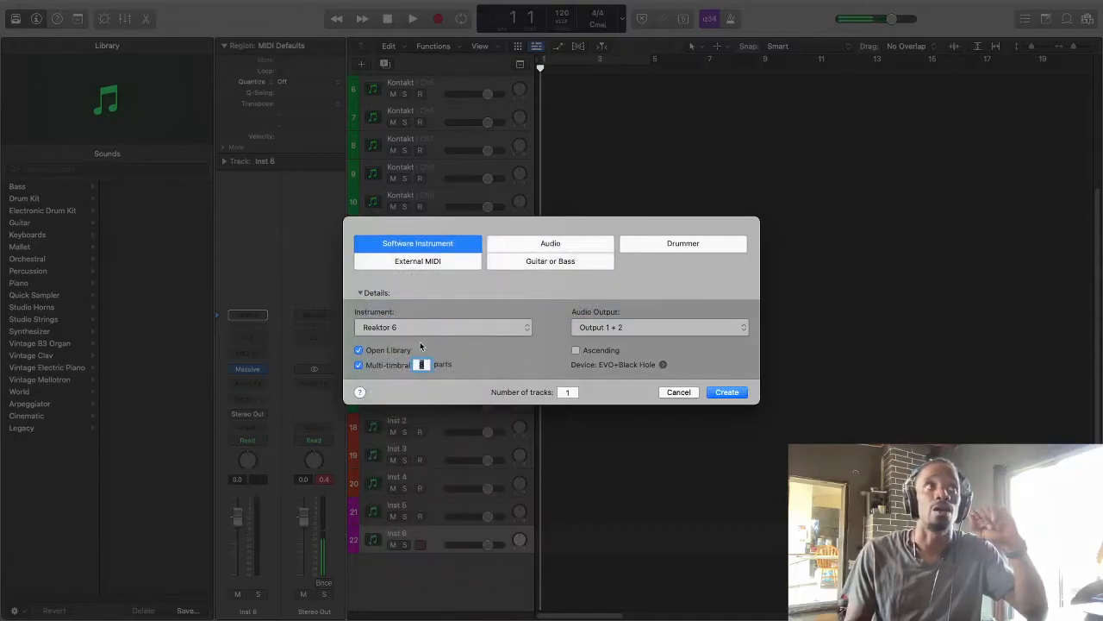
pyautogui.click(739, 393)
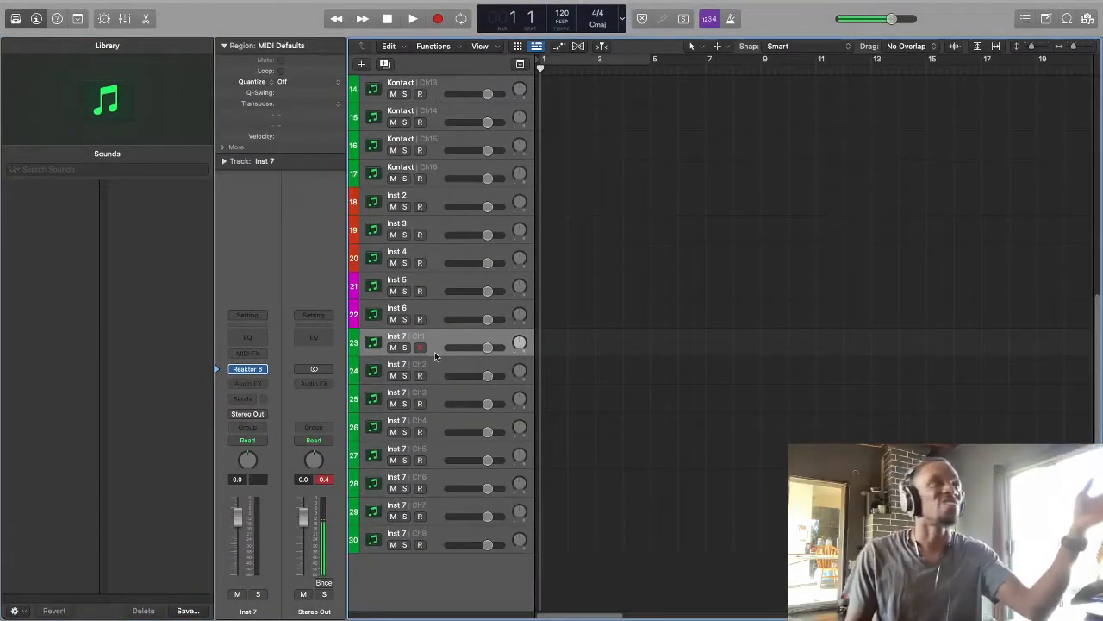
# Step: Review the new Reaktor 6 channels by selecting Ch2 through Ch8 in turn, and look back over the track list
pyautogui.click(439, 363)
pyautogui.click(439, 398)
pyautogui.click(439, 426)
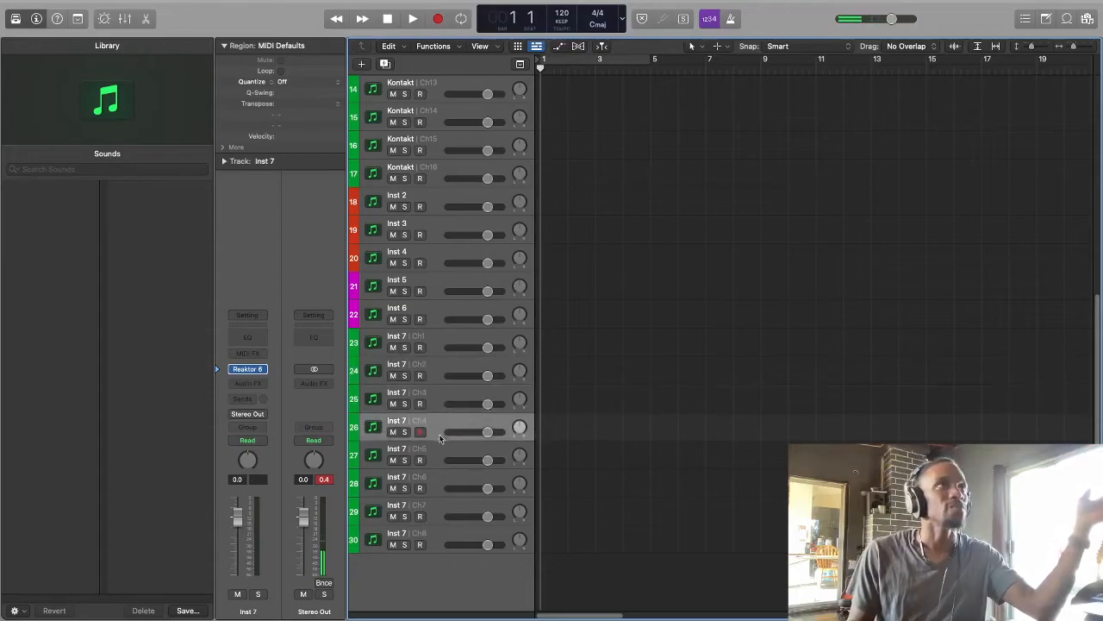
pyautogui.click(438, 459)
pyautogui.click(439, 481)
pyautogui.click(437, 511)
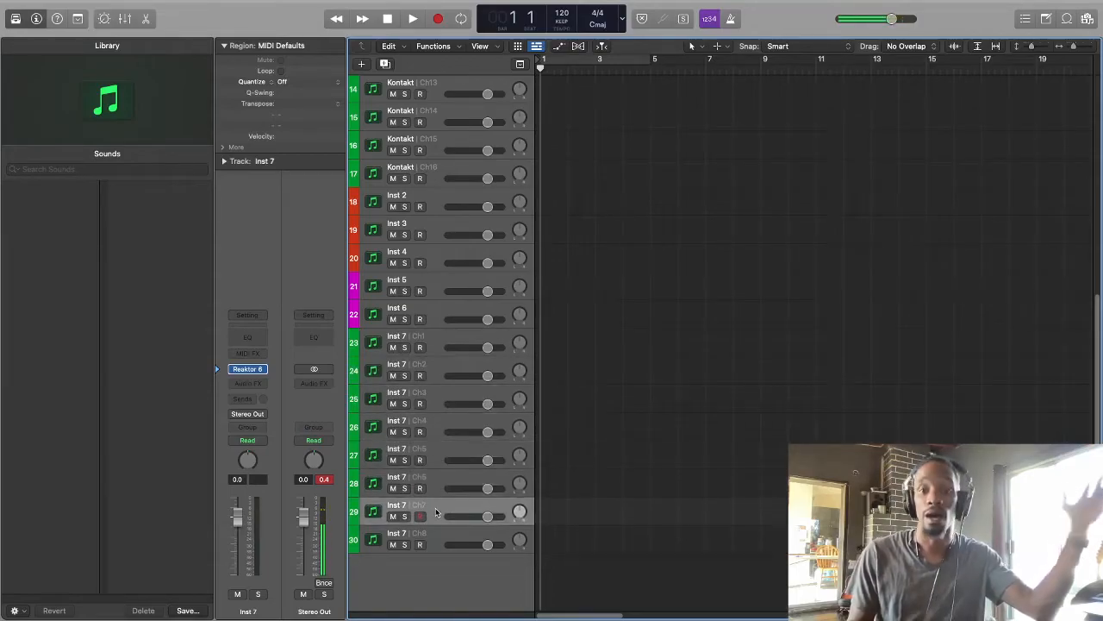
pyautogui.click(437, 540)
pyautogui.scroll(10, 517, 439)
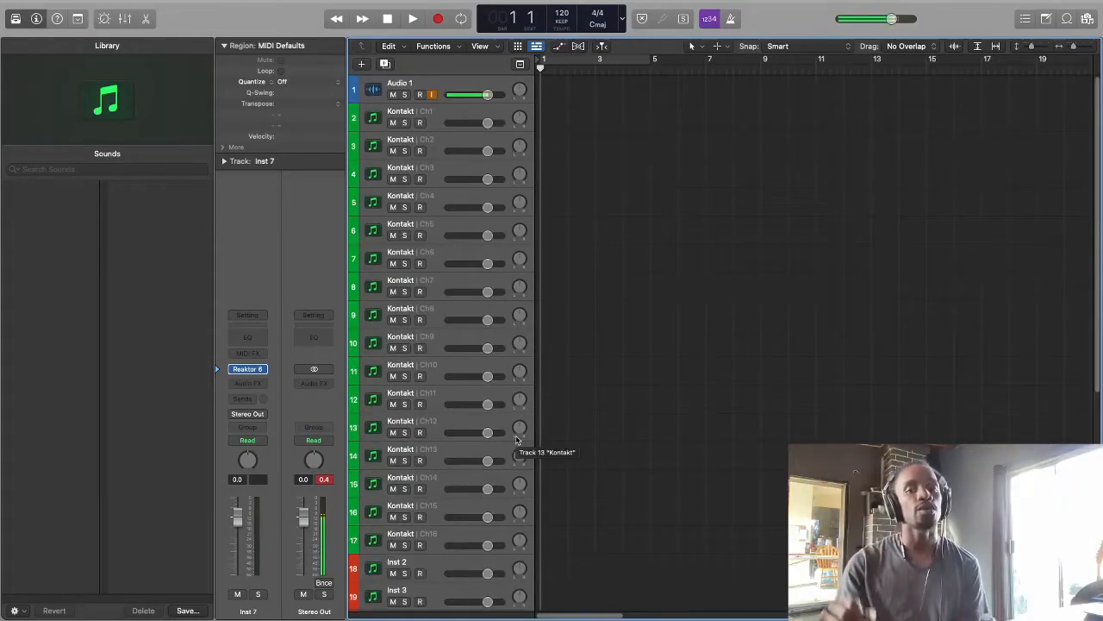
# Step: Show the mixer and rename the Audio 1 channel strip as obs talk back mic
pyautogui.click(125, 18)
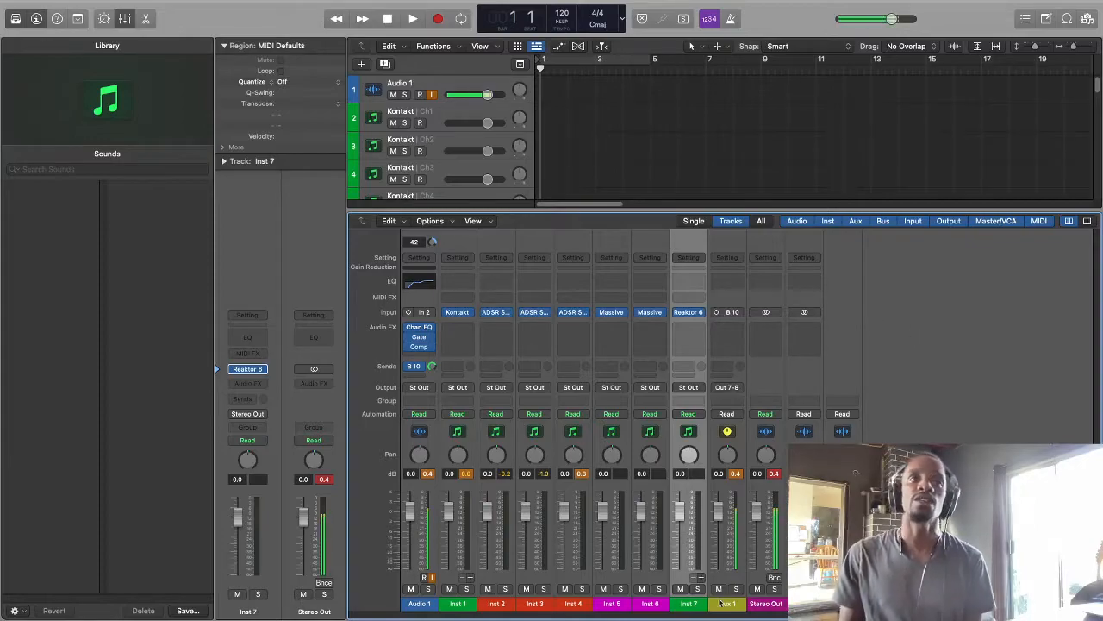
pyautogui.moveTo(696, 607); pyautogui.dragTo(534, 607)
pyautogui.click(419, 603)
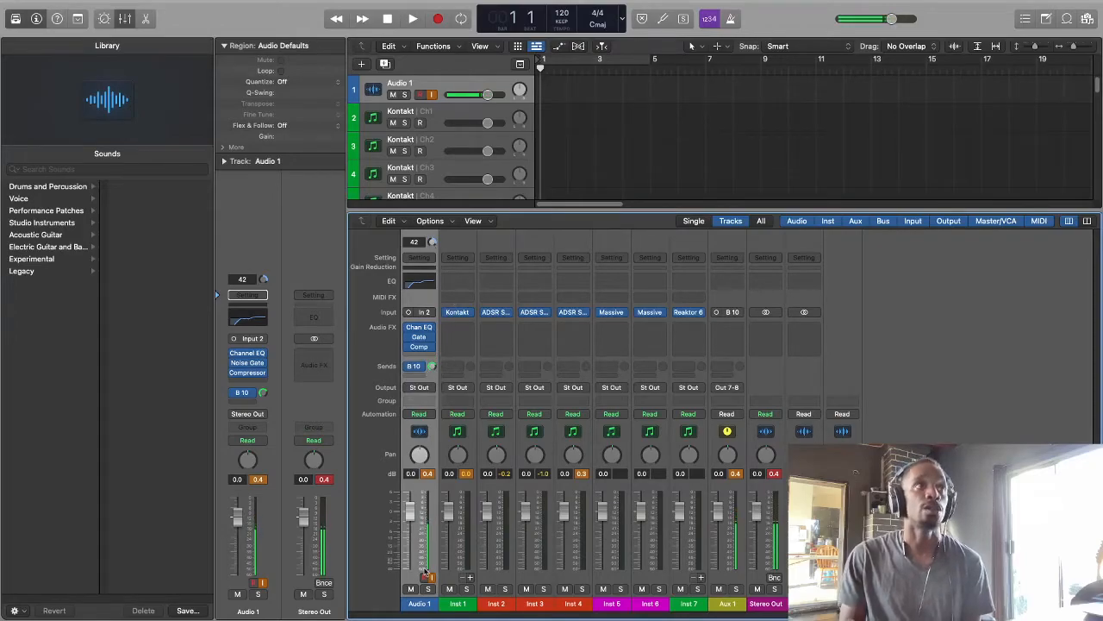
pyautogui.doubleClick(418, 603)
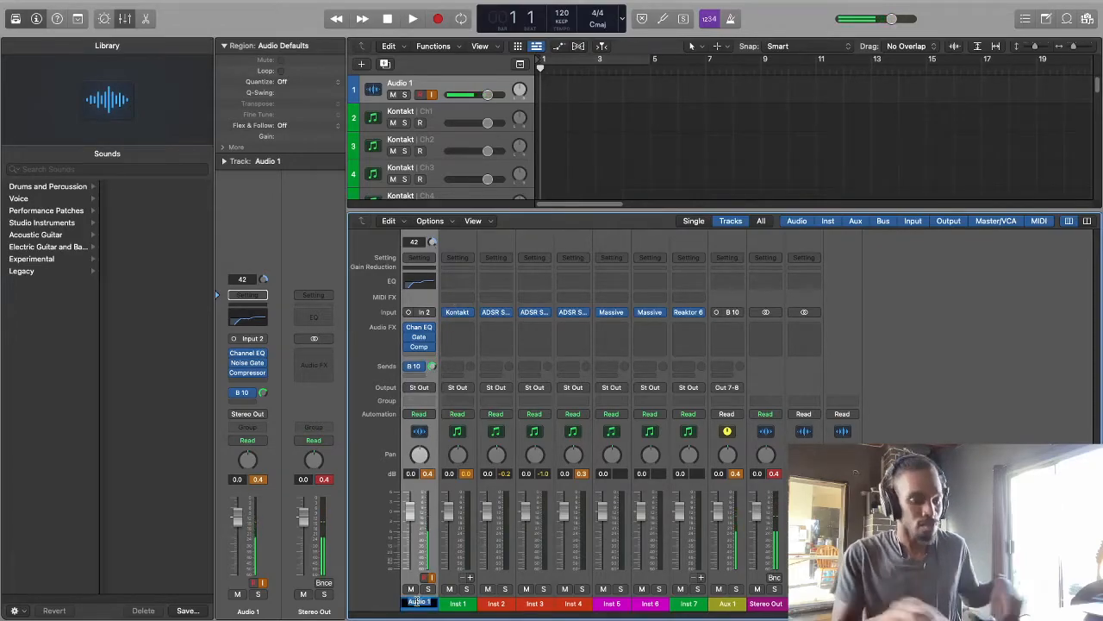
pyautogui.write('obs talk ')
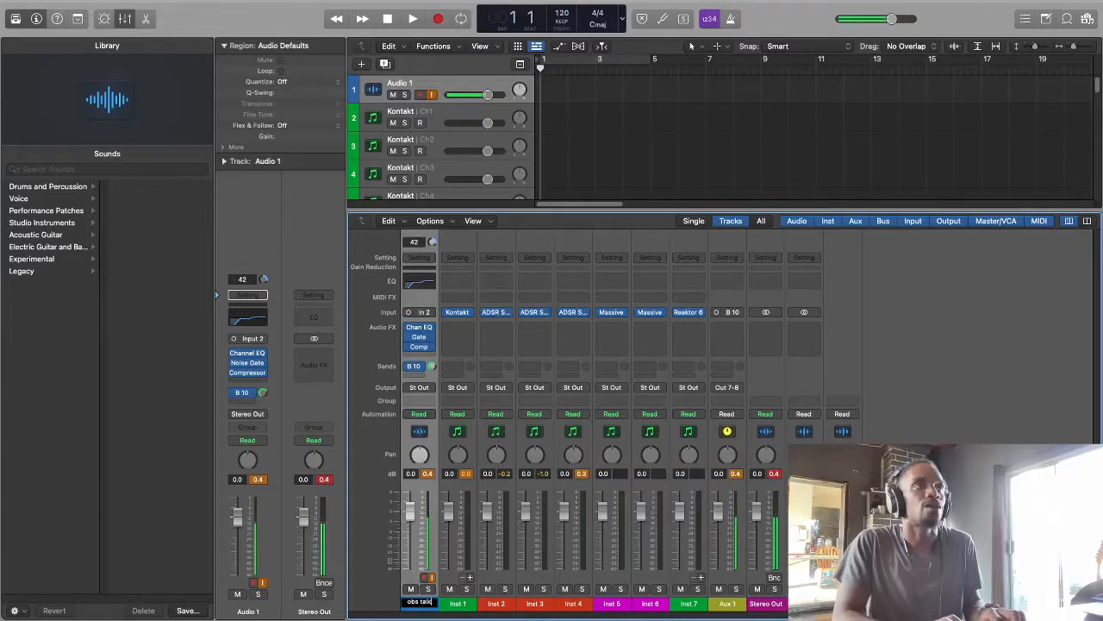
pyautogui.write('back mic')
pyautogui.press('Return')
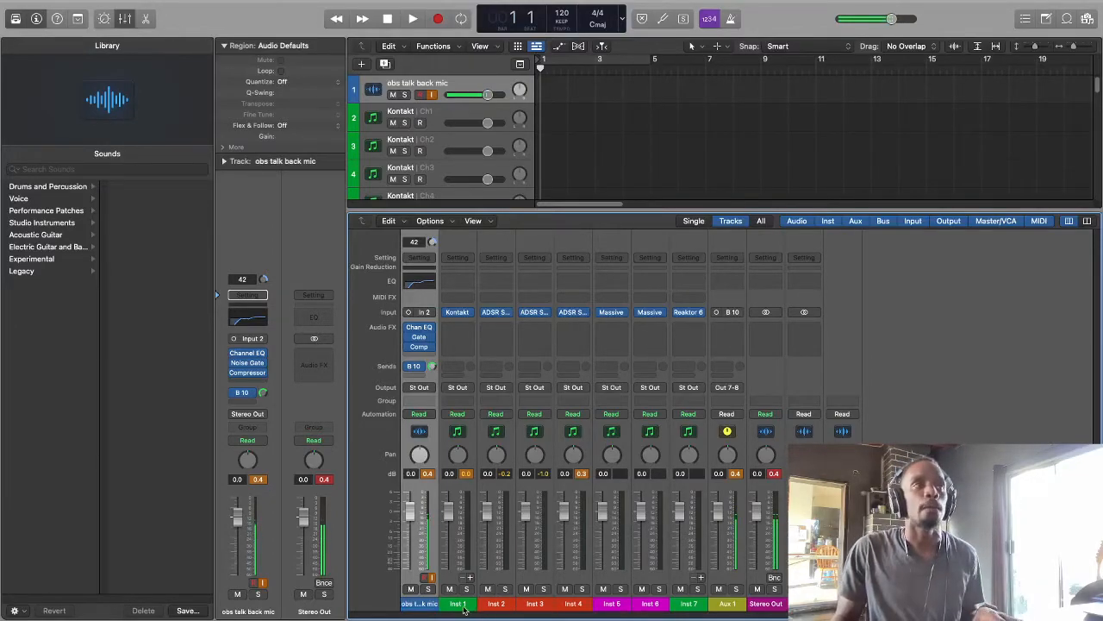
# Step: Rename the Inst 1 channel strip as Kontakt
pyautogui.doubleClick(458, 604)
pyautogui.write('Kon')
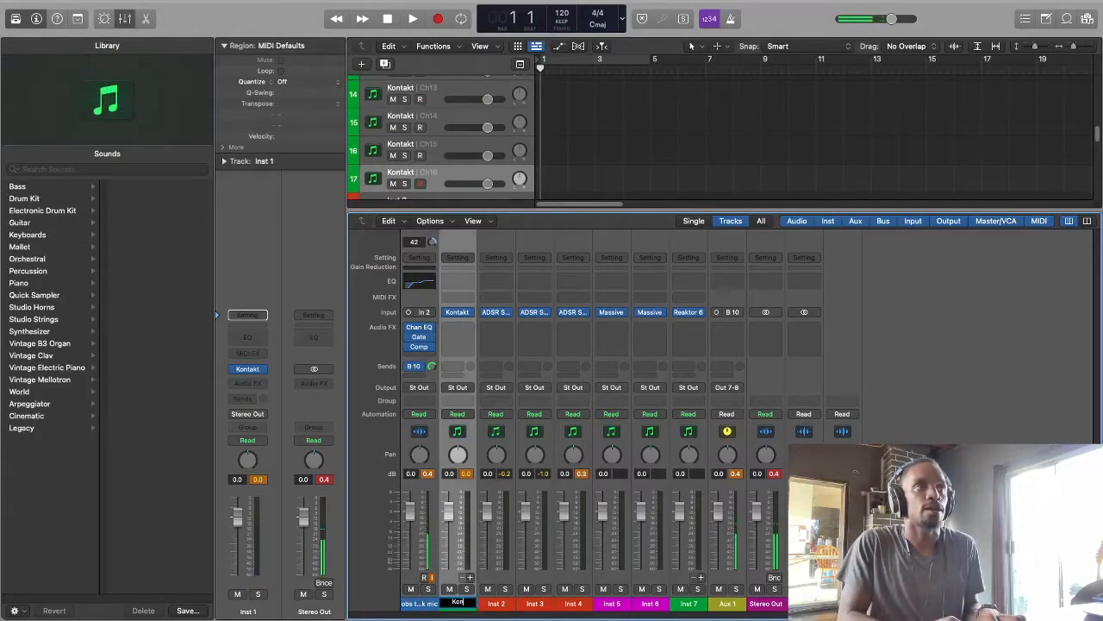
pyautogui.write('takt')
pyautogui.press('Tab')
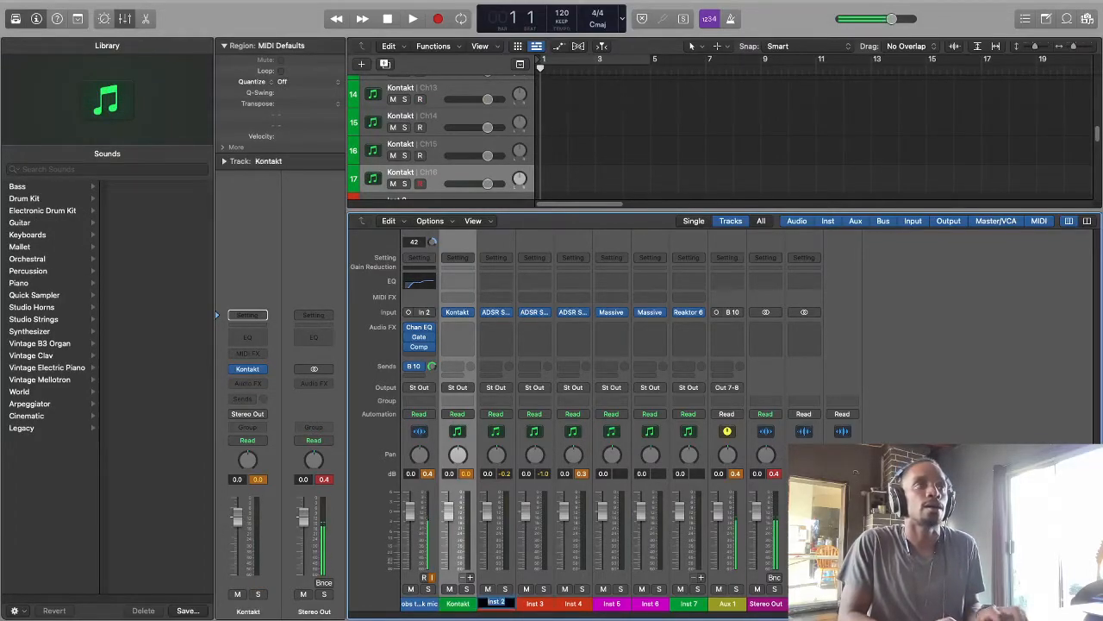
# Step: Rename each of the Inst 2, Inst 3 and Inst 4 channel strips as ADSR
pyautogui.write('ADSR')
pyautogui.press('Tab')
pyautogui.write('ADSR')
pyautogui.press('Tab')
pyautogui.write('ADSR')
pyautogui.press('Tab')
# Step: Rename the Inst 5 and Inst 6 channel strips as MASSIVE and the Inst 7 strip as REAKTOR
pyautogui.write('MaSSIVE')
pyautogui.press('Tab')
pyautogui.write('MASSIVEA')
pyautogui.press('BackSpace')
pyautogui.press('Tab')
pyautogui.write('REAKTOR')
pyautogui.press('Return')
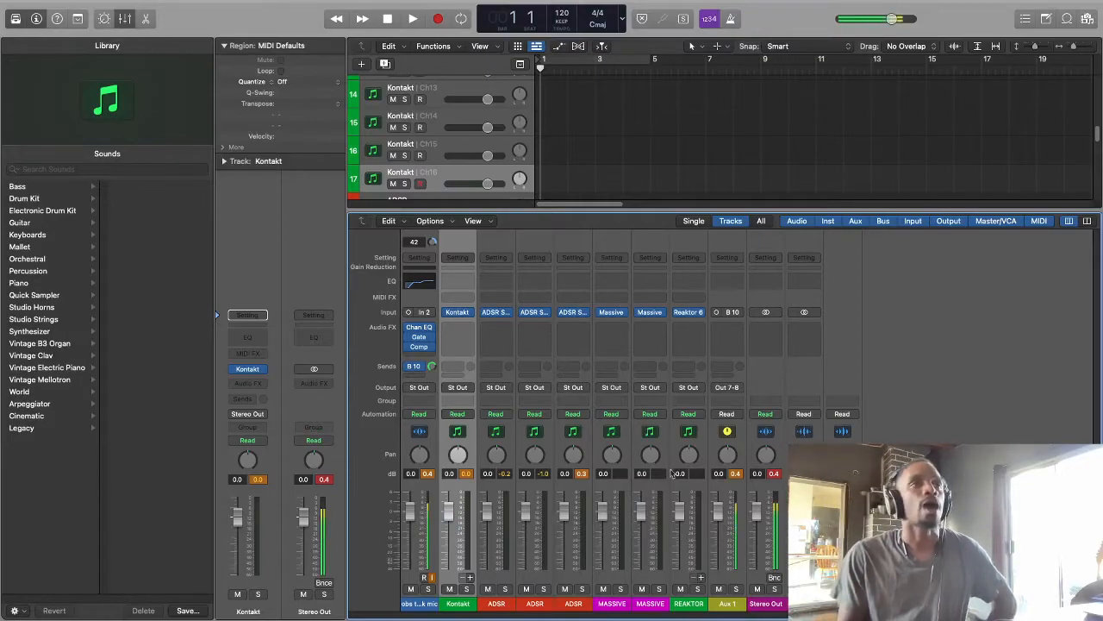
# Step: Select all channel strips from Kontakt to REAKTOR and add a send to Bus 1 on them
pyautogui.moveTo(698, 606); pyautogui.dragTo(458, 609)
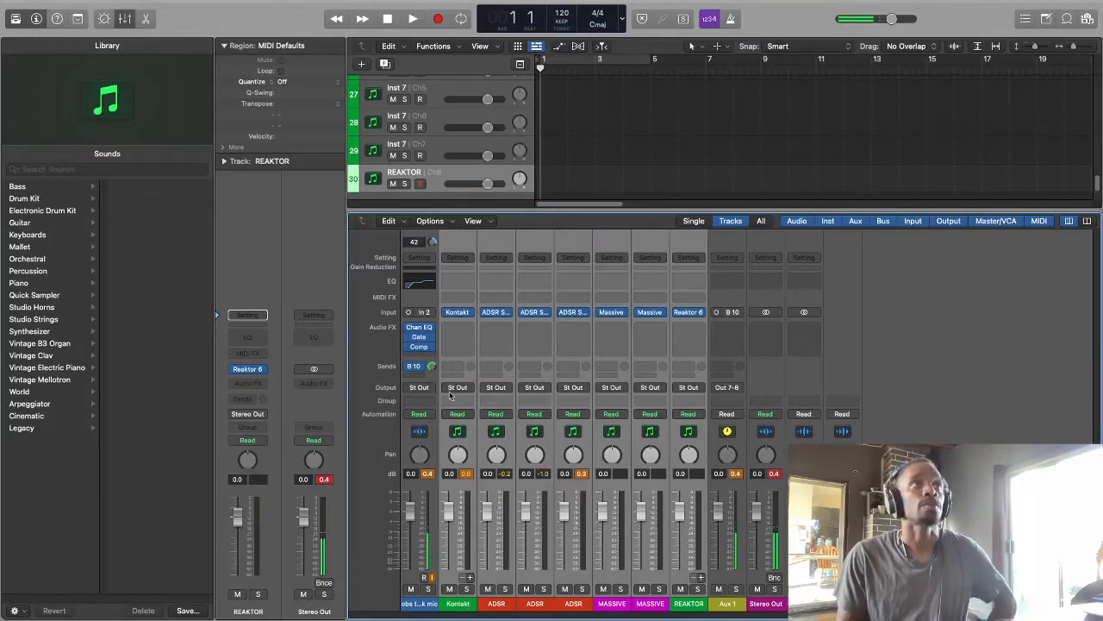
pyautogui.click(457, 365)
pyautogui.moveTo(471, 383)
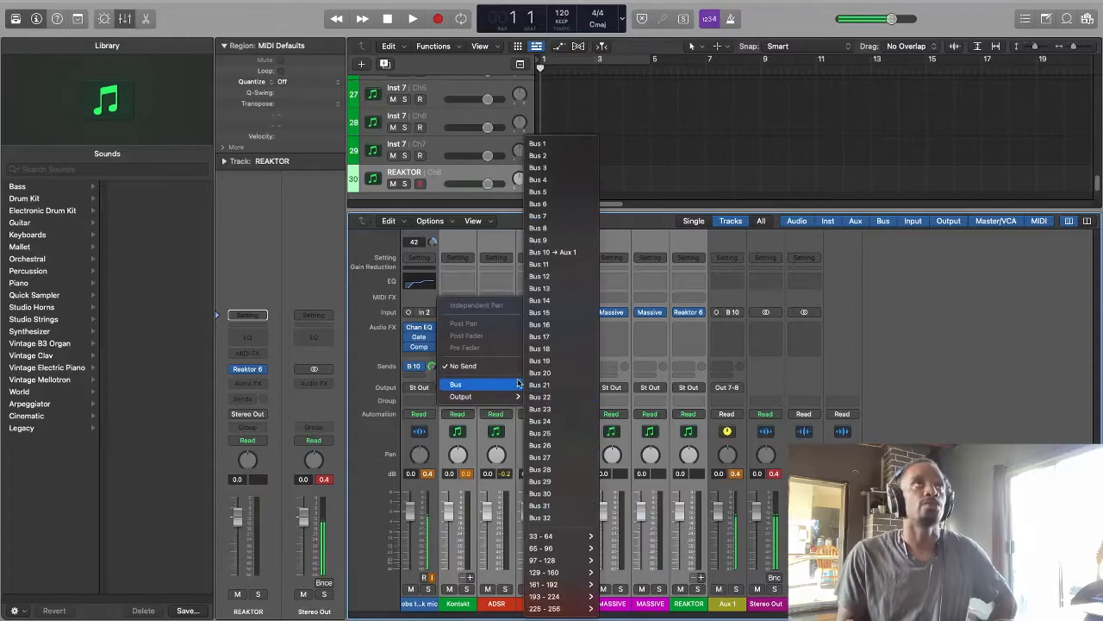
pyautogui.click(551, 144)
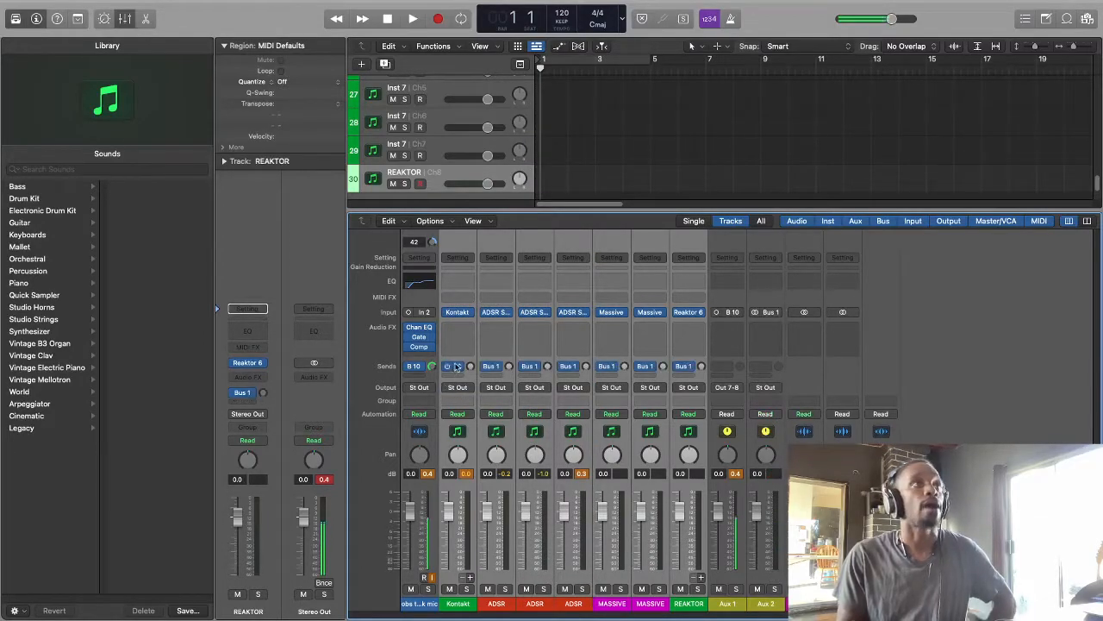
# Step: Review the bus choices of the Kontakt send, keep Bus 1 → Aux 2, and point out its level control
pyautogui.click(456, 367)
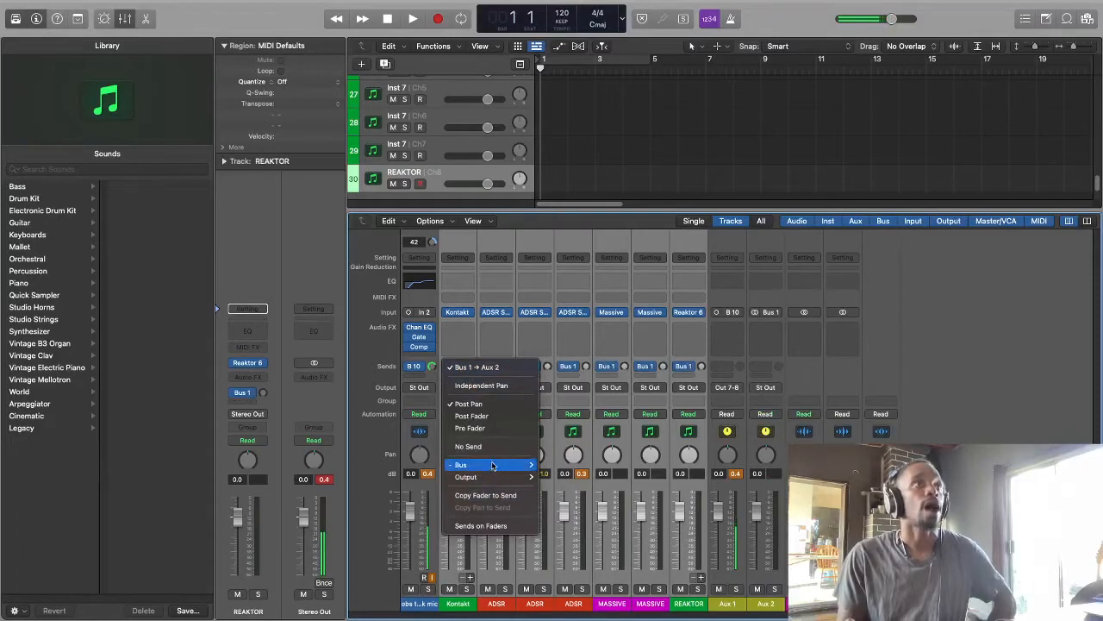
pyautogui.moveTo(492, 465)
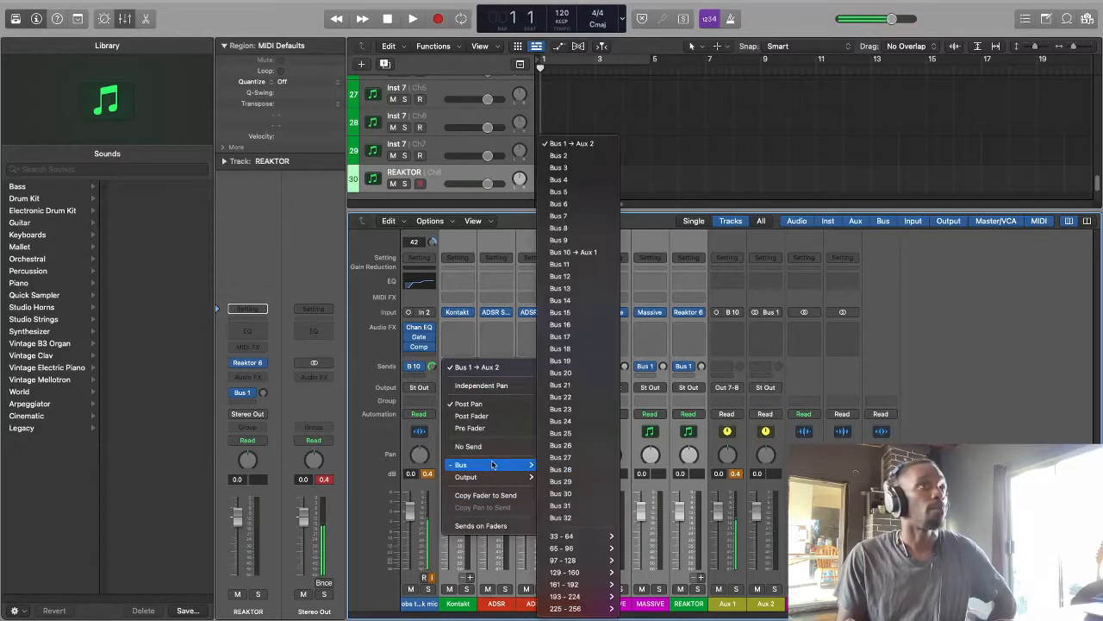
pyautogui.click(580, 144)
pyautogui.moveTo(470, 367)
pyautogui.mouseDown()
pyautogui.moveTo(471, 295)
pyautogui.moveTo(470, 365)
pyautogui.mouseUp()
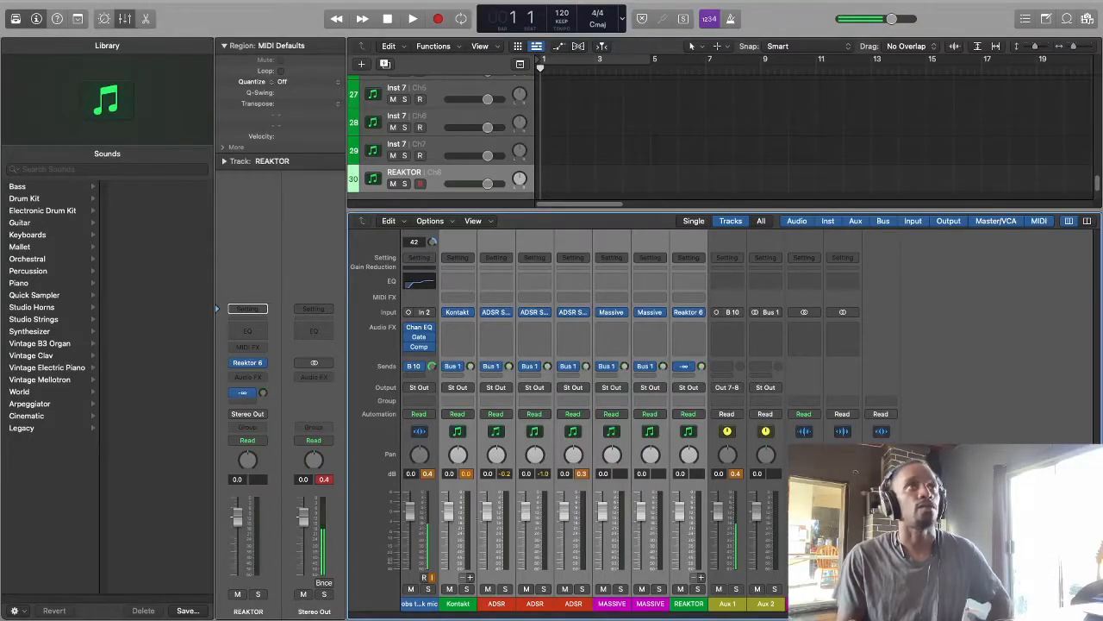
# Step: Insert the ChromaVerb reverb on the Aux 2 channel strip and close its plug-in window
pyautogui.click(727, 604)
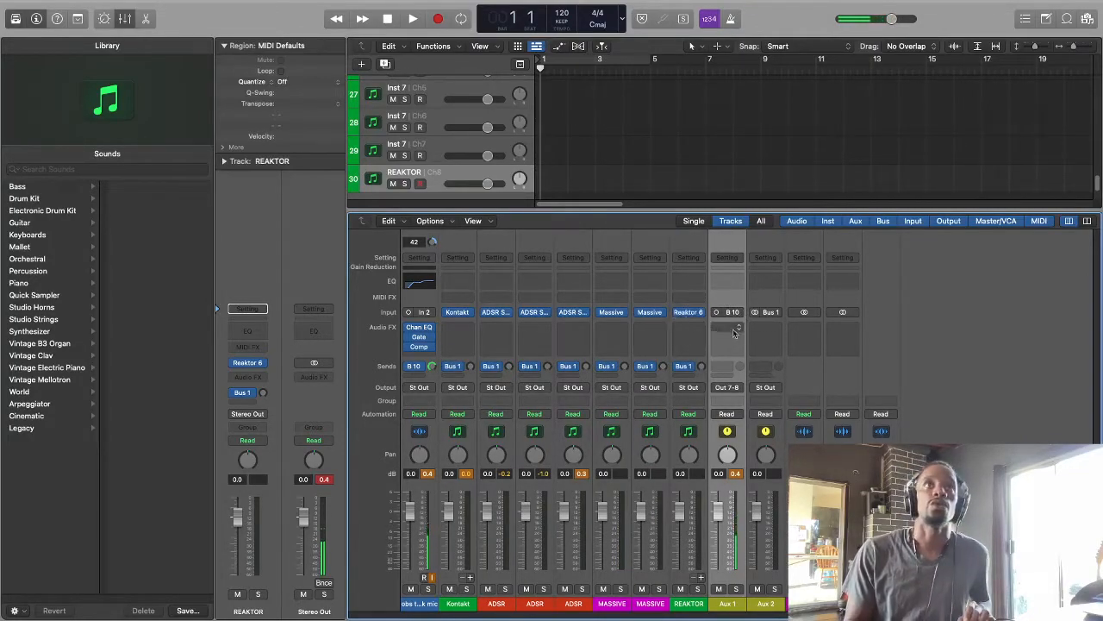
pyautogui.click(771, 329)
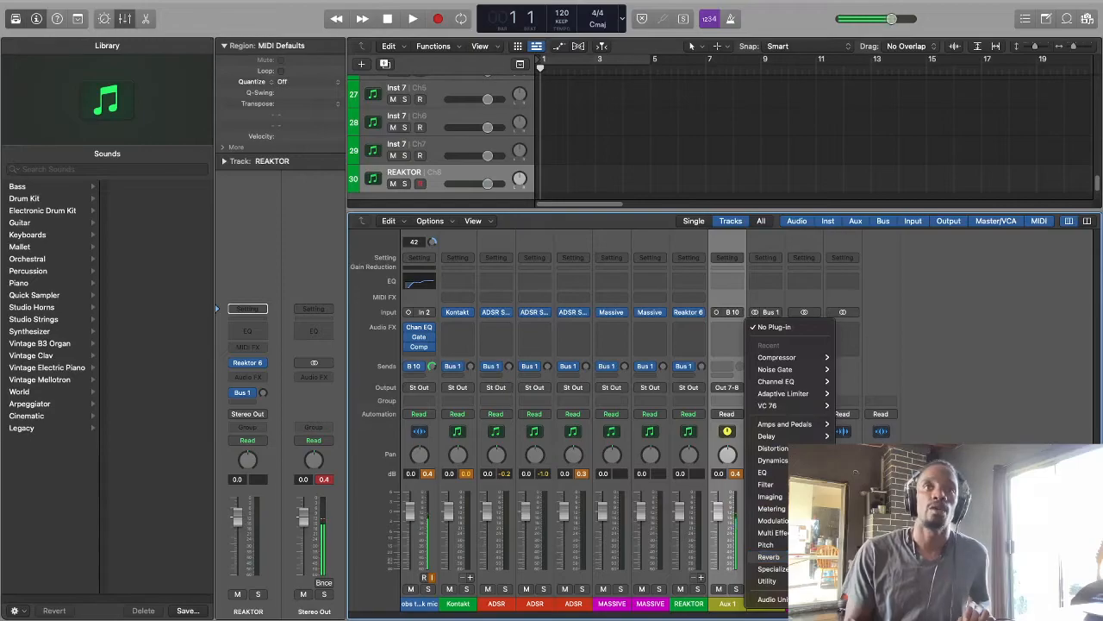
pyautogui.click(866, 557)
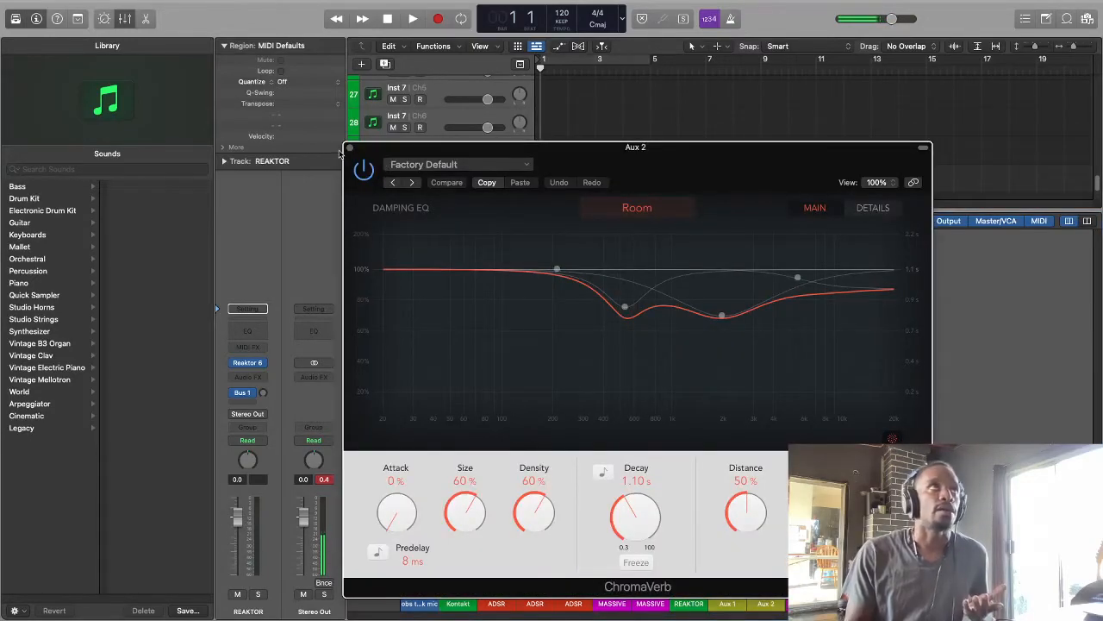
pyautogui.click(349, 148)
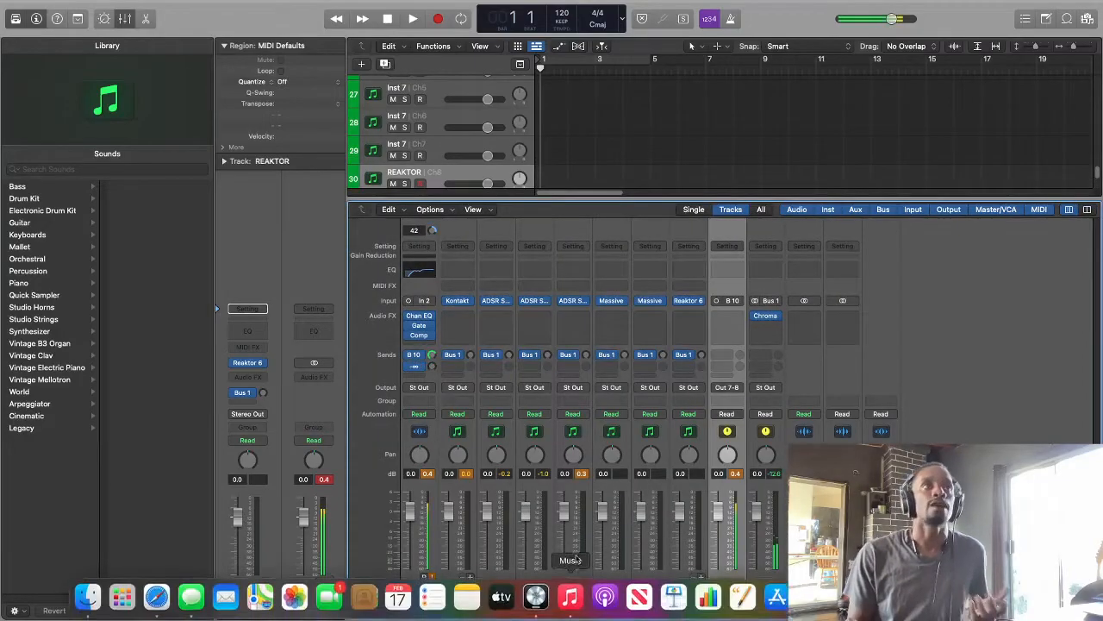
# Step: Try the Kontakt strip's Bus 1 send level, return it to -∞, and point out the instrument strips and Aux 1 by selecting them
pyautogui.moveTo(695, 602); pyautogui.dragTo(519, 591)
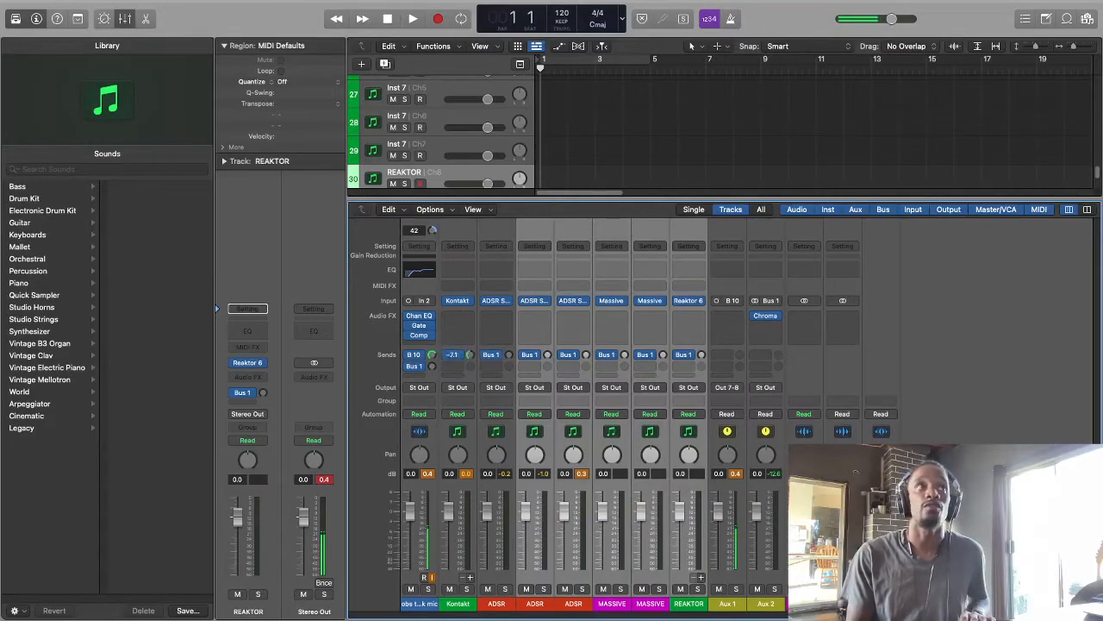
pyautogui.moveTo(453, 355); pyautogui.dragTo(483, 495)
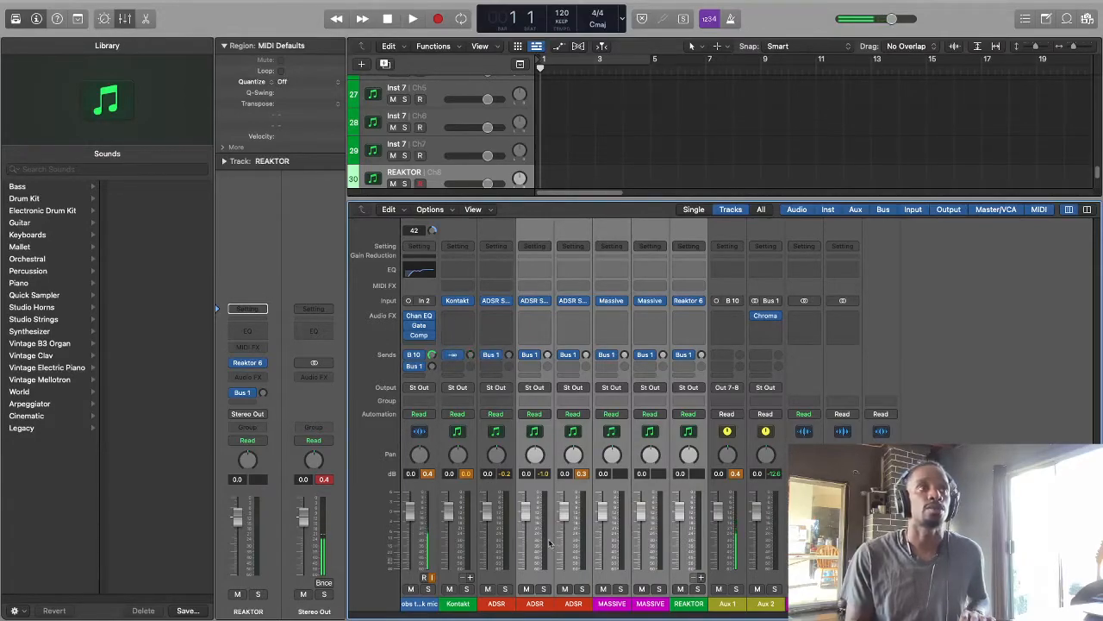
pyautogui.click(736, 604)
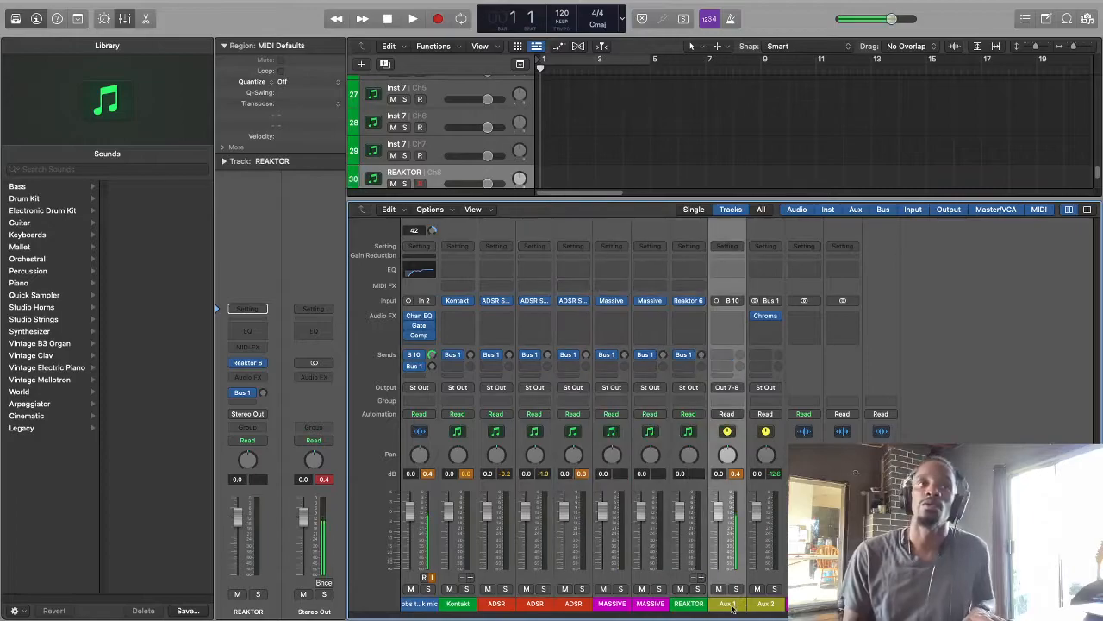
pyautogui.moveTo(697, 606); pyautogui.dragTo(457, 605)
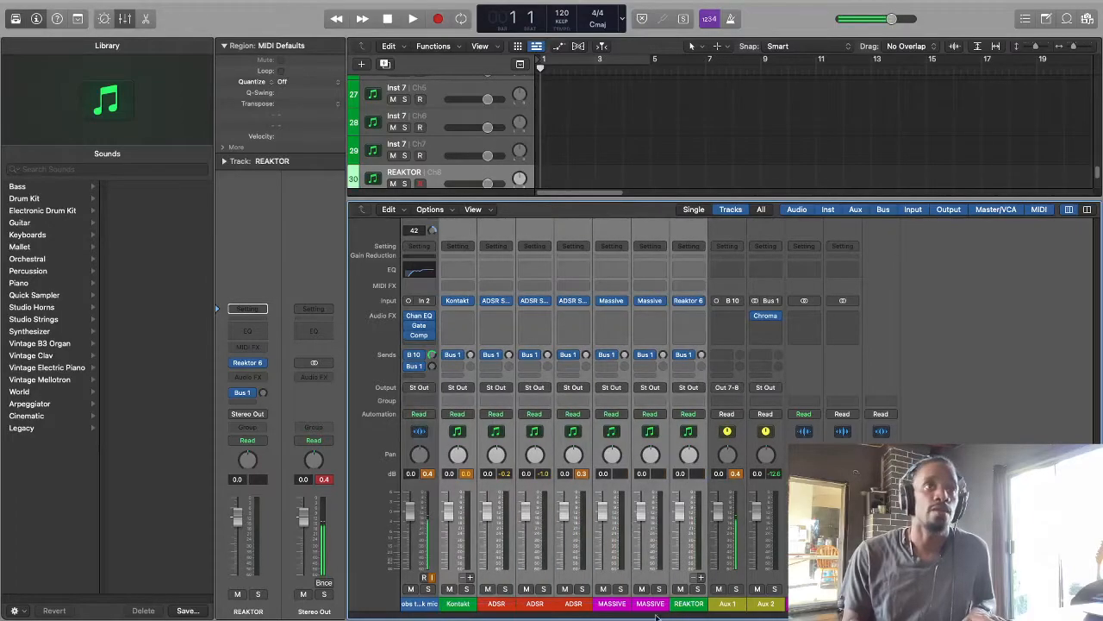
pyautogui.click(734, 605)
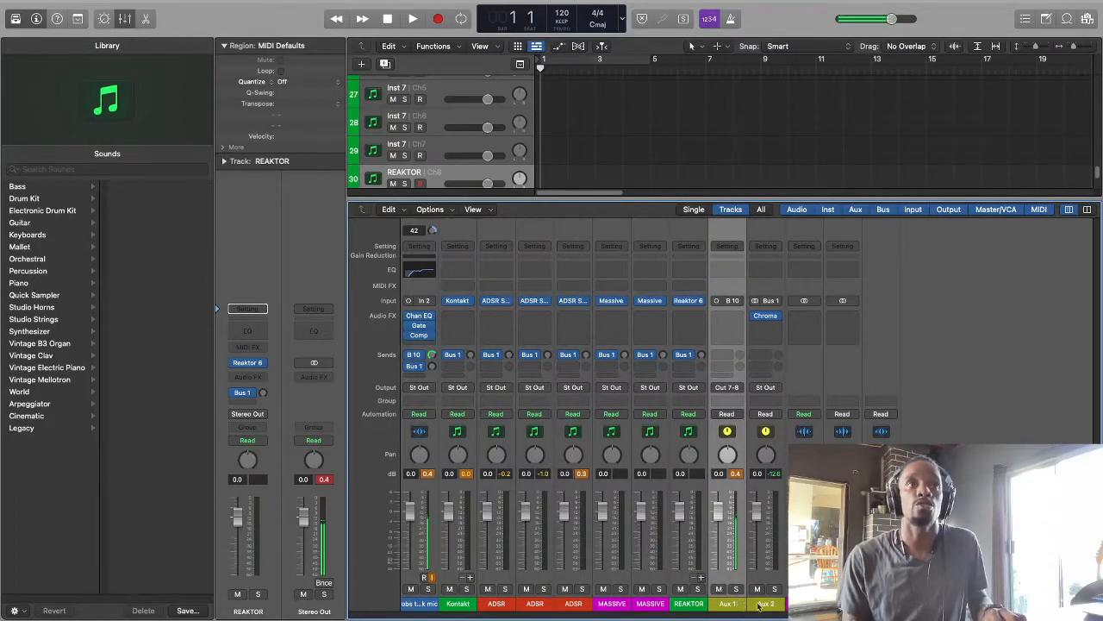
# Step: Rename the Aux 2 channel strip as REVERB
pyautogui.doubleClick(767, 604)
pyautogui.write('REV')
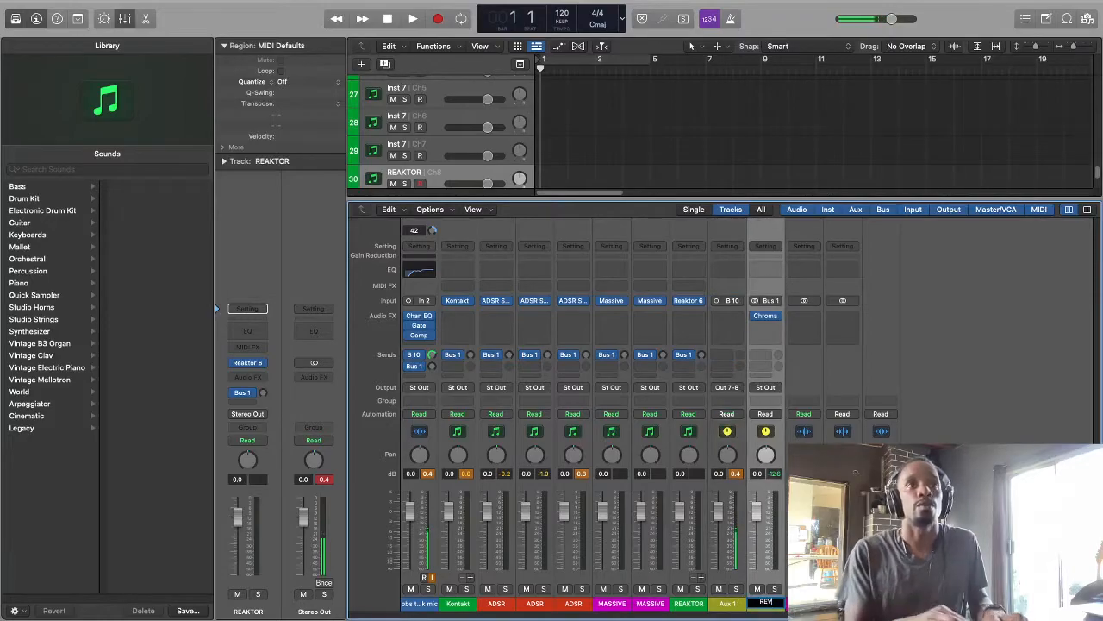
pyautogui.write('ERB')
pyautogui.press('Return')
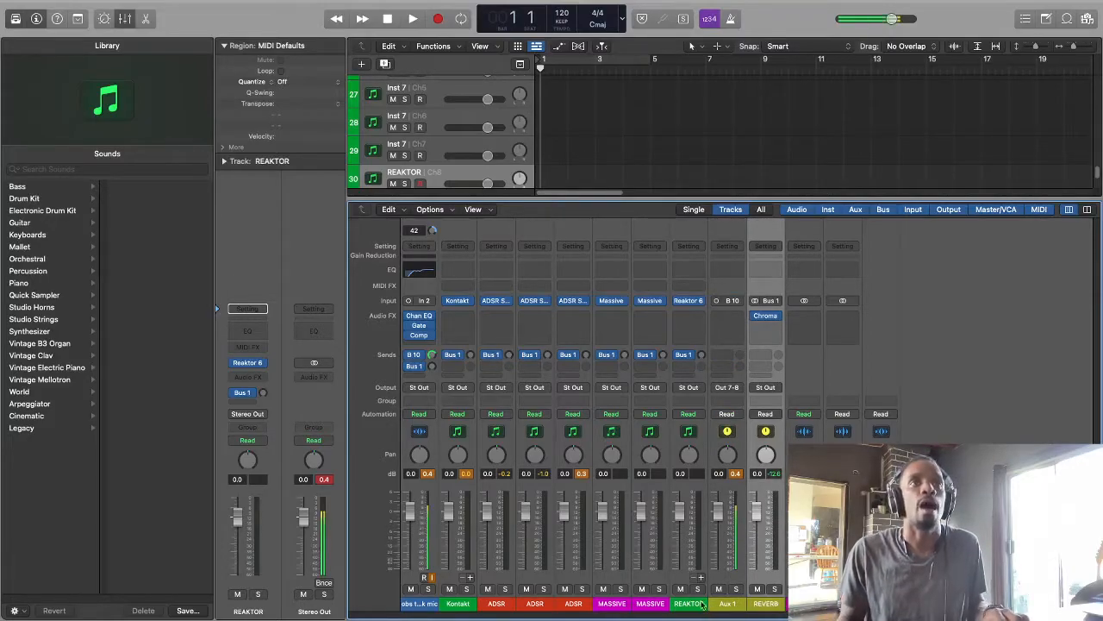
# Step: Select the instrument channel strips from Kontakt through REAKTOR and add a Bus 2 send to all of them
pyautogui.moveTo(694, 605); pyautogui.dragTo(454, 609)
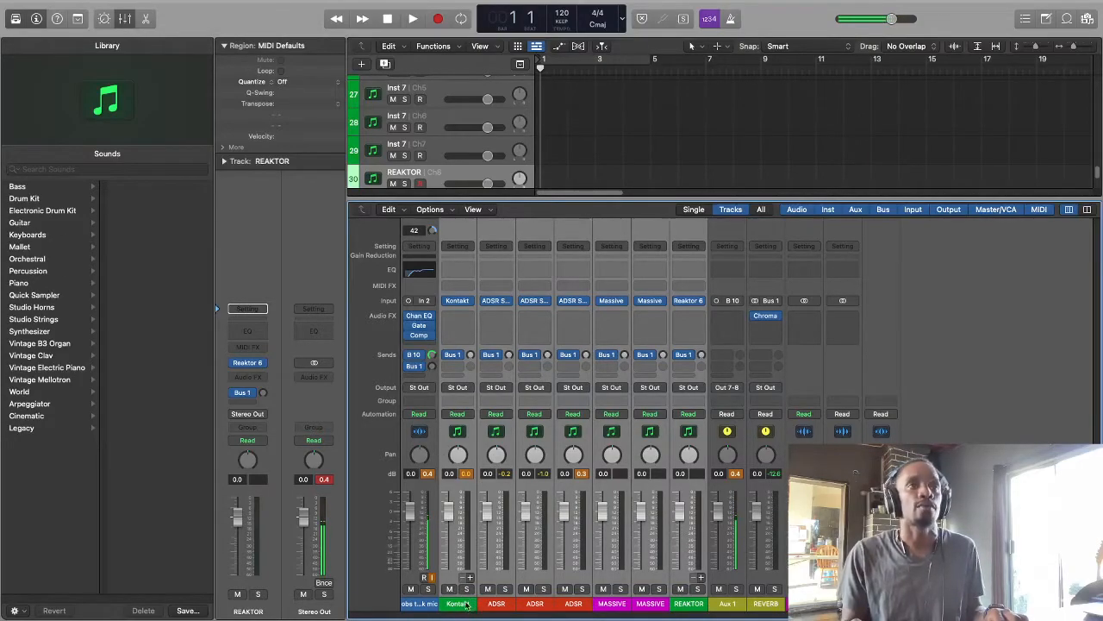
pyautogui.click(457, 365)
pyautogui.moveTo(486, 390)
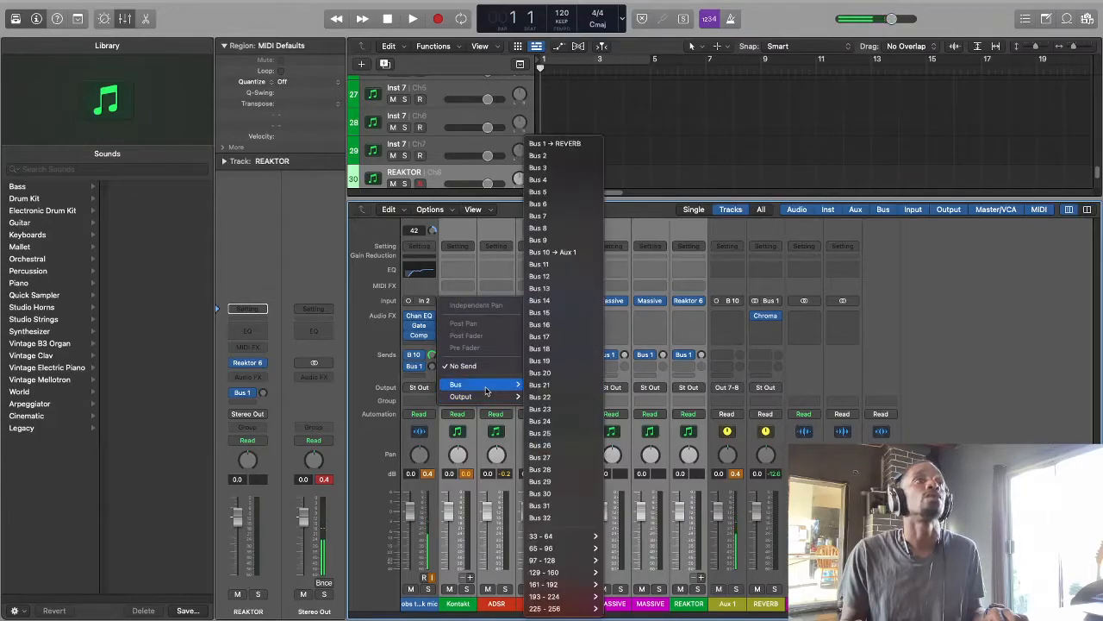
pyautogui.click(347, 335)
pyautogui.click(452, 367)
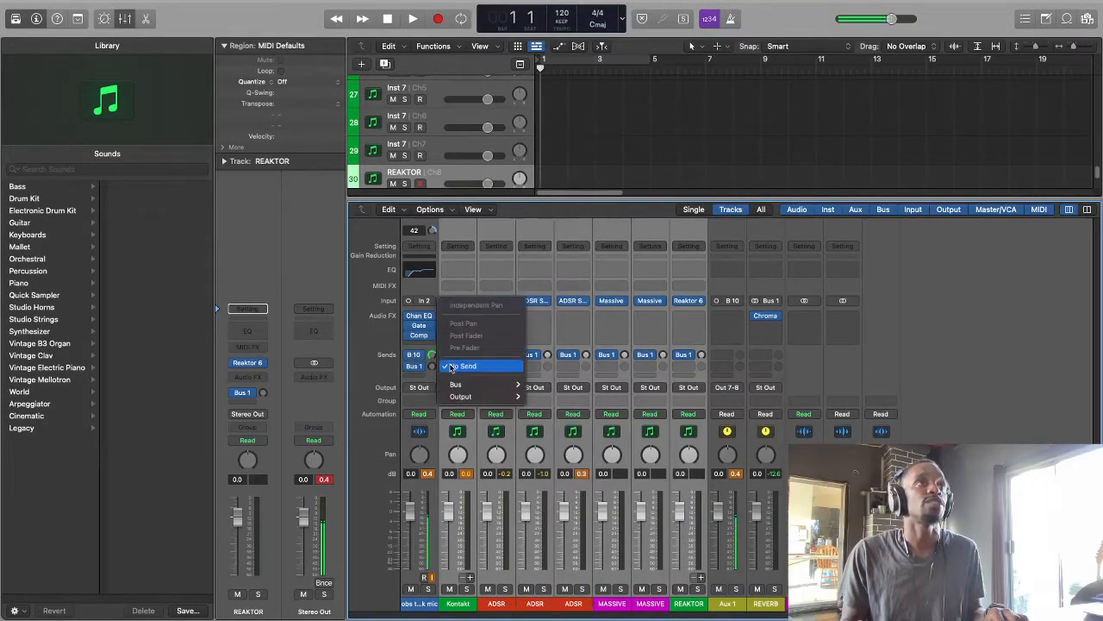
pyautogui.moveTo(455, 385)
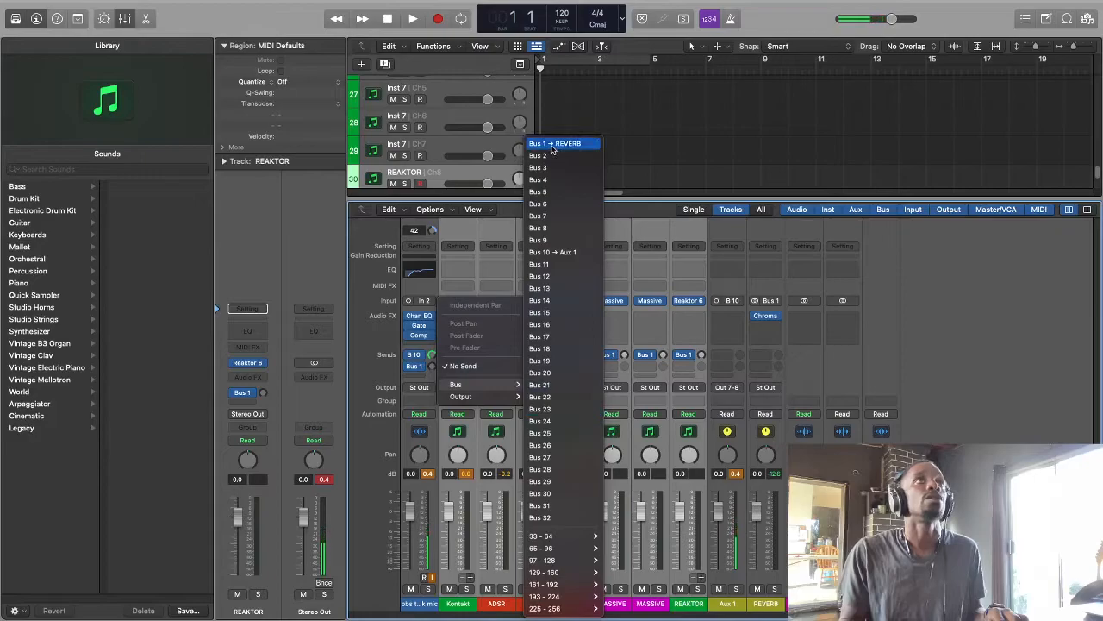
pyautogui.click(545, 154)
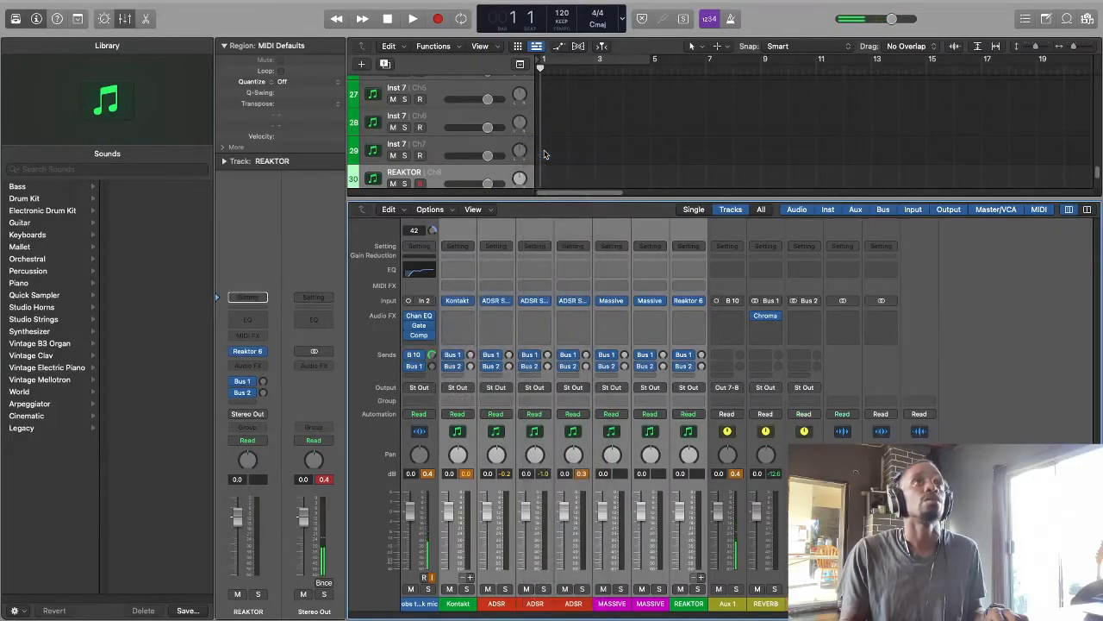
# Step: Insert the Stereo Delay plug-in on the new aux channel strip fed by Bus 2
pyautogui.click(802, 315)
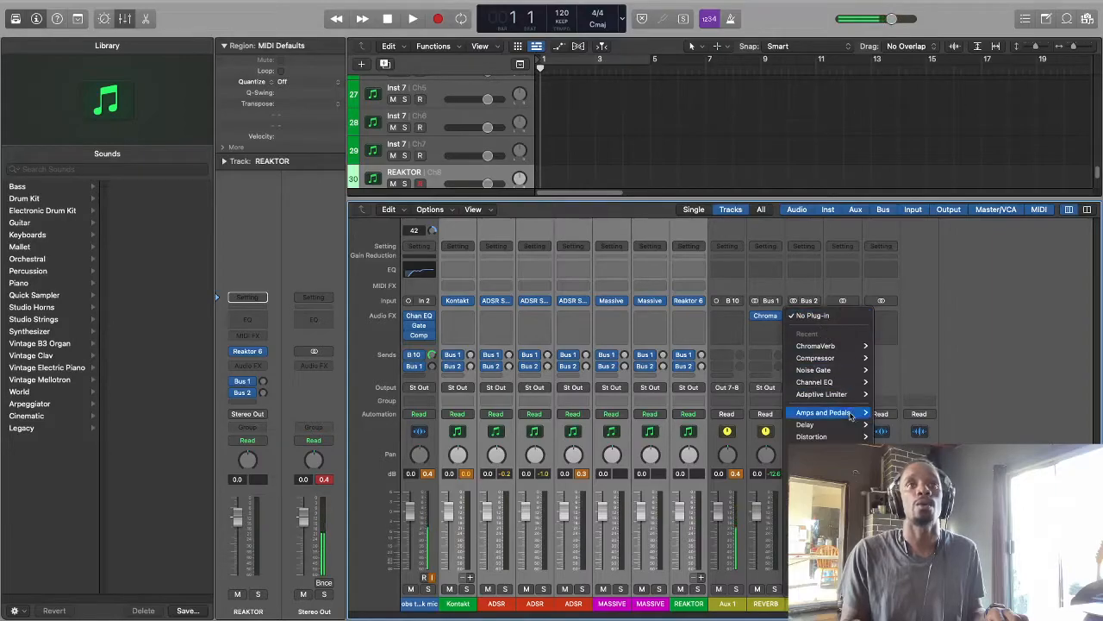
pyautogui.moveTo(819, 426)
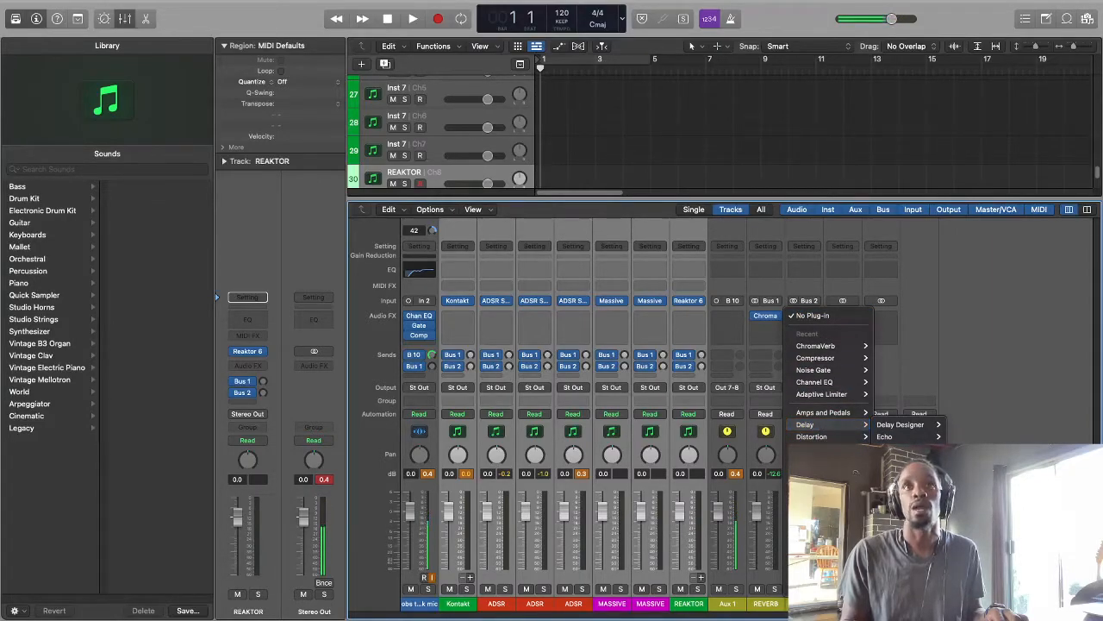
pyautogui.click(900, 460)
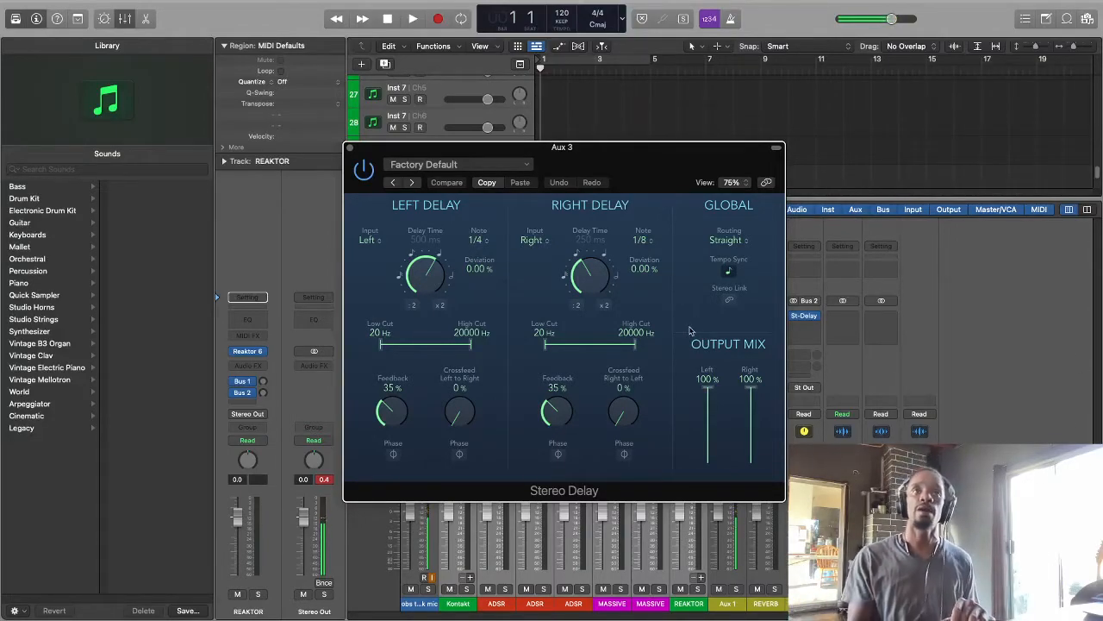
# Step: Set the left delay's cuts to 100 Hz and 7000 Hz and the right delay's to 81 Hz and 6300 Hz, and close the plug-in window
pyautogui.moveTo(546, 345); pyautogui.dragTo(558, 345)
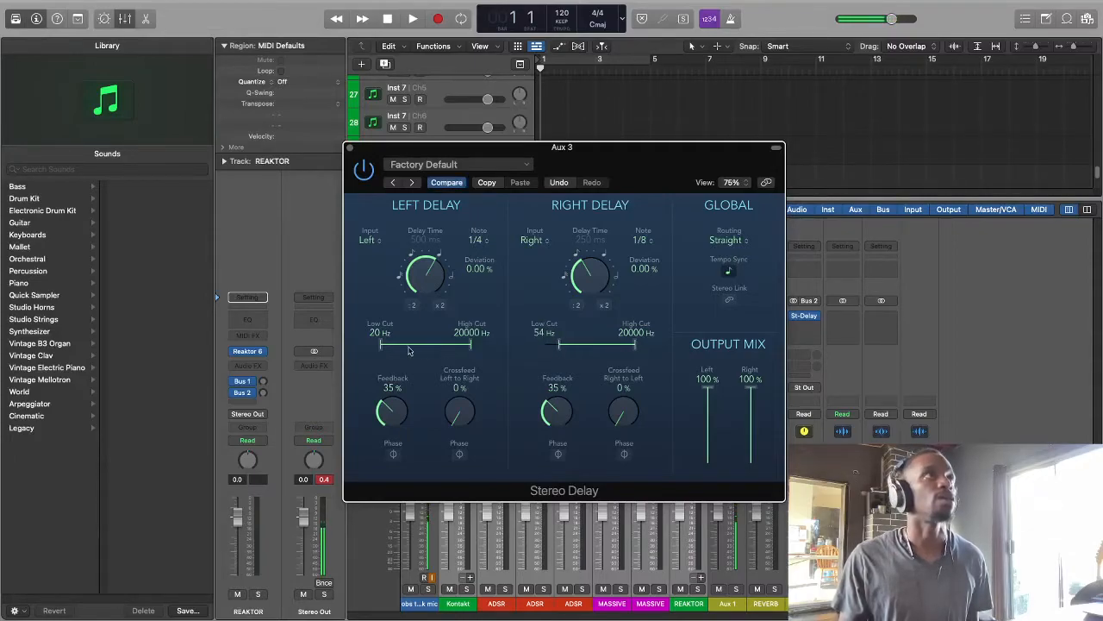
pyautogui.moveTo(382, 345); pyautogui.dragTo(402, 344)
pyautogui.moveTo(560, 345); pyautogui.dragTo(568, 347)
pyautogui.moveTo(634, 344); pyautogui.dragTo(612, 350)
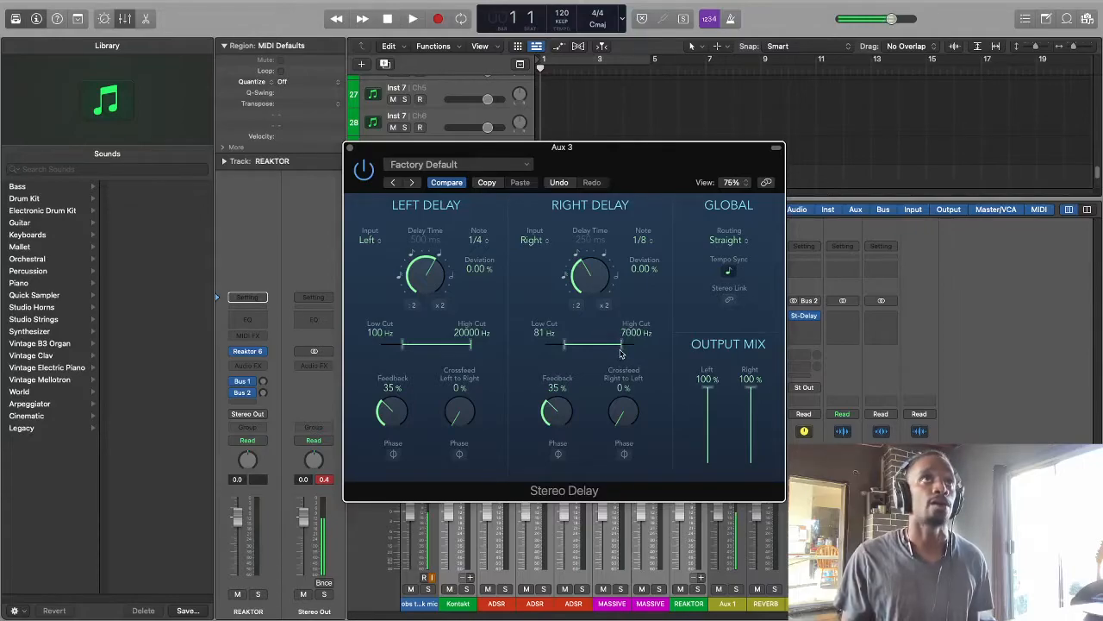
pyautogui.moveTo(470, 345); pyautogui.dragTo(459, 354)
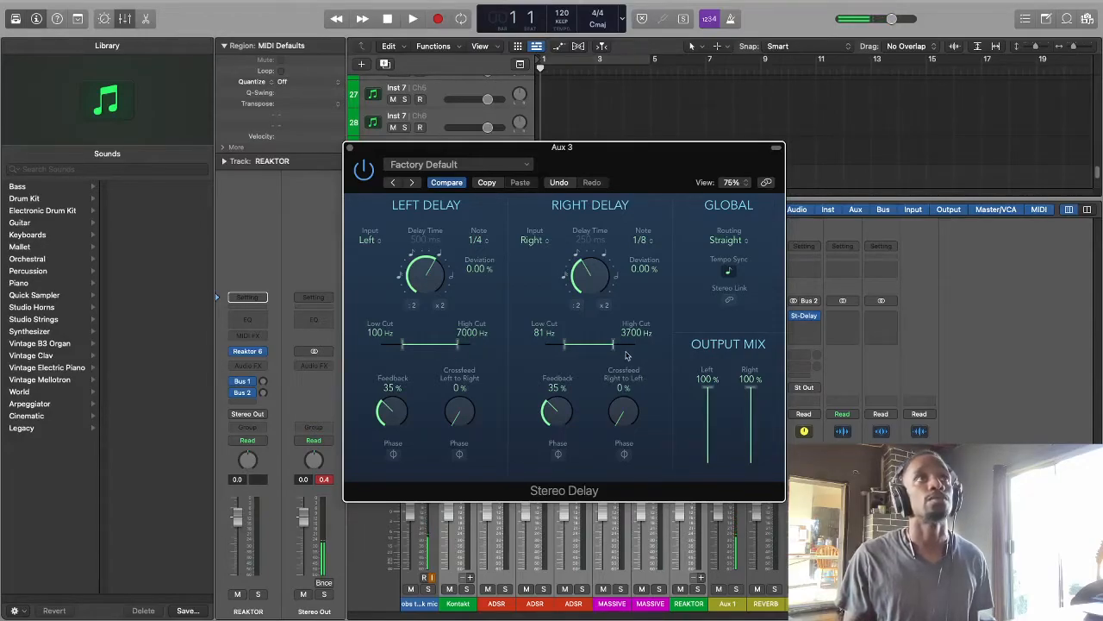
pyautogui.moveTo(613, 345); pyautogui.dragTo(619, 346)
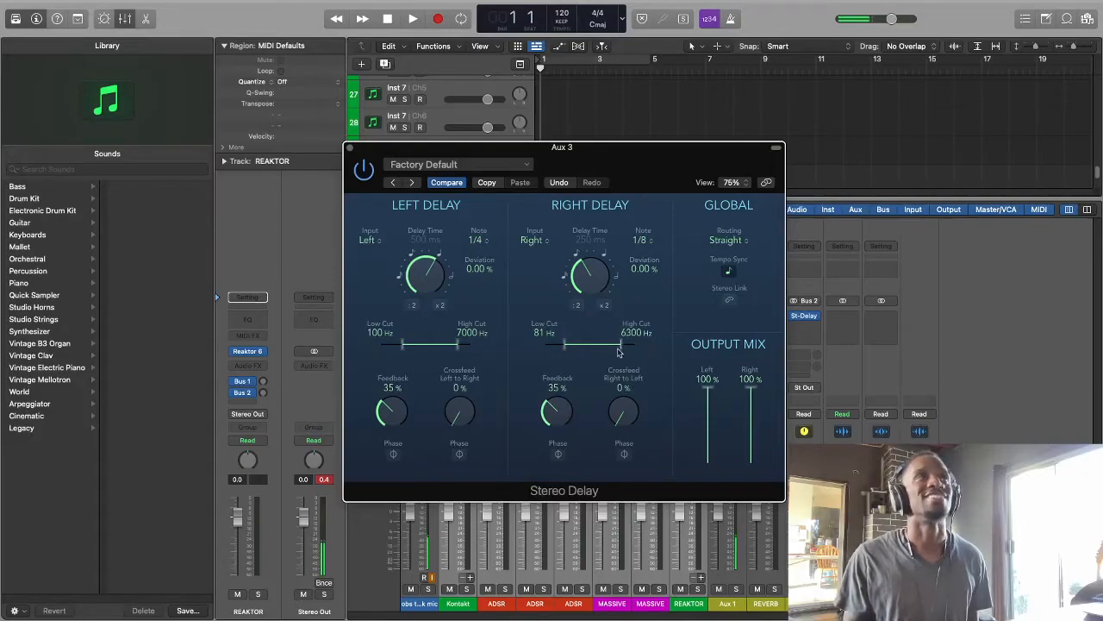
pyautogui.click(351, 147)
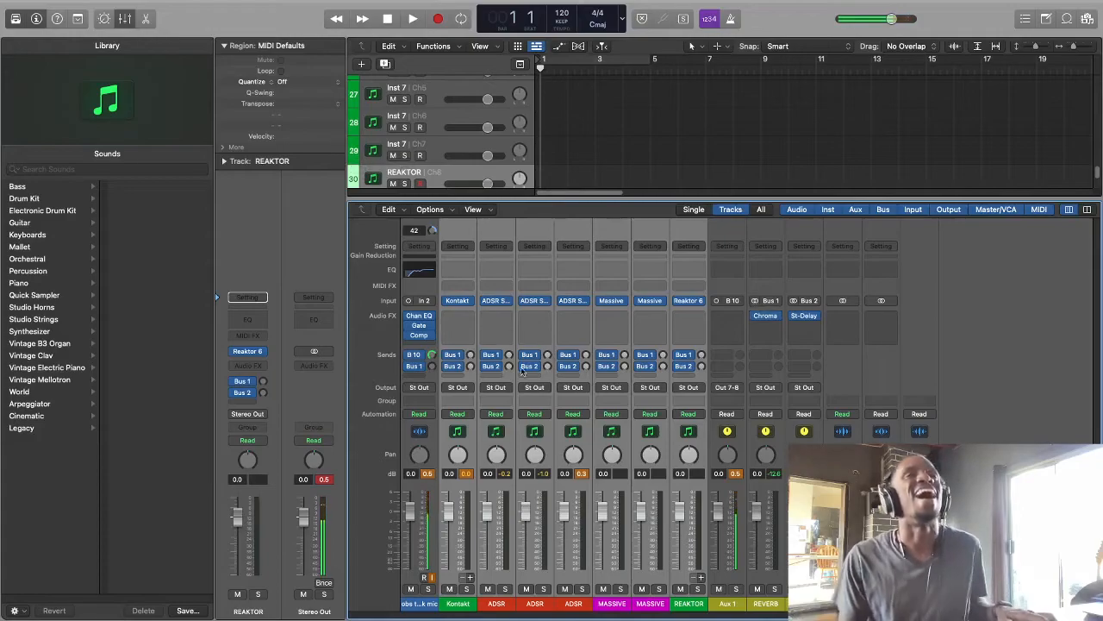
# Step: Add a Bus 2 send to the microphone channel strip, below its Bus 1 send
pyautogui.click(726, 603)
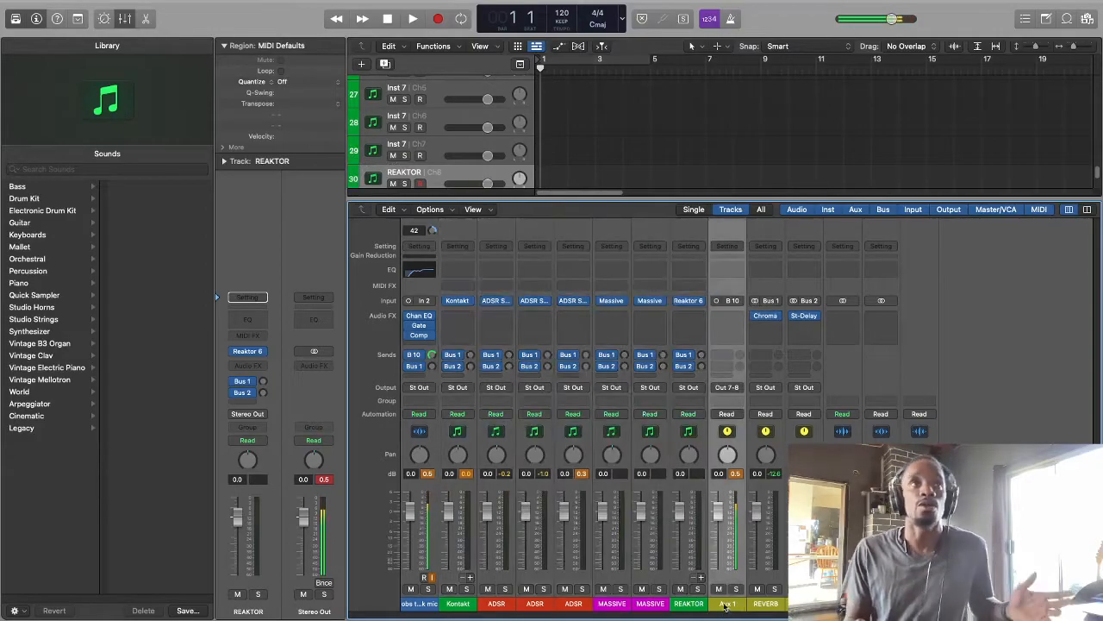
pyautogui.click(419, 376)
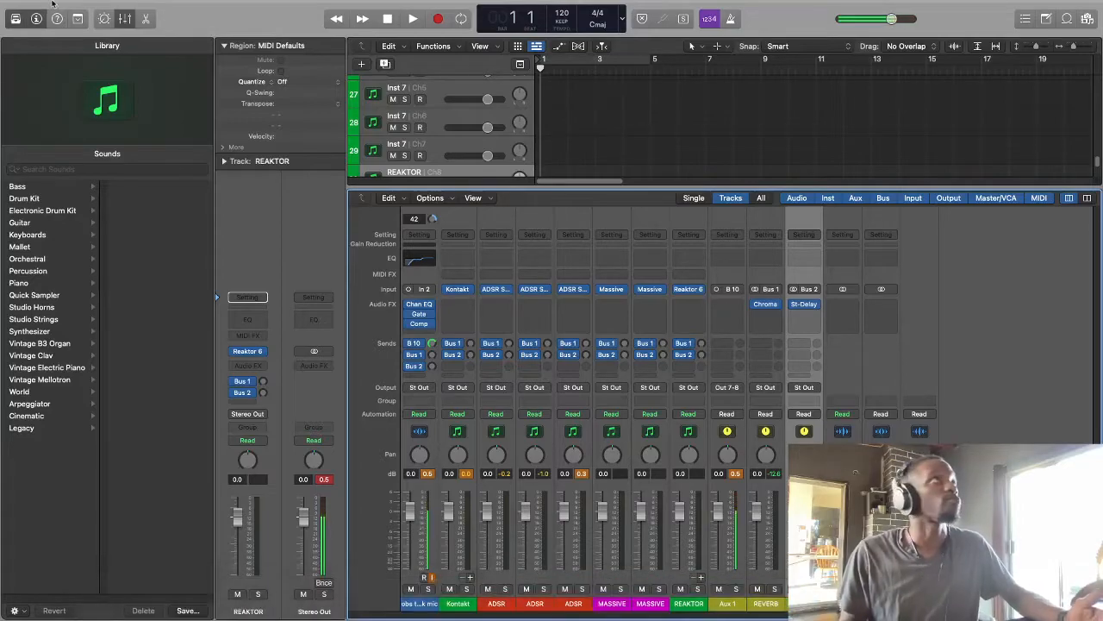
# Step: Save the project as a template named OBS LOGIC CREATE in the Project Templates folder
pyautogui.click(87, 7)
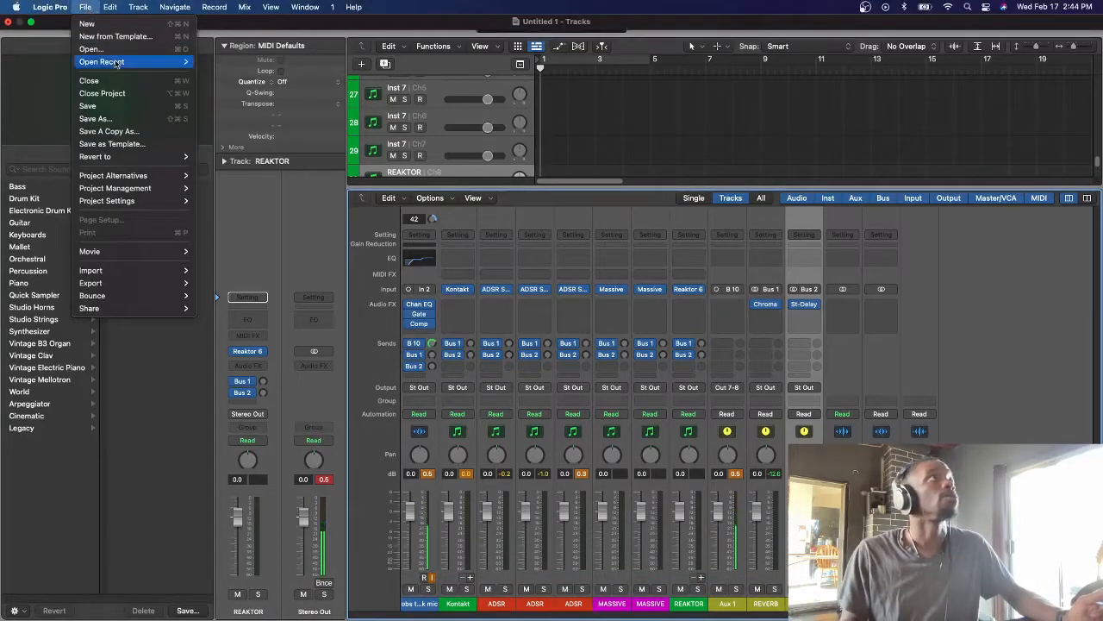
pyautogui.click(138, 145)
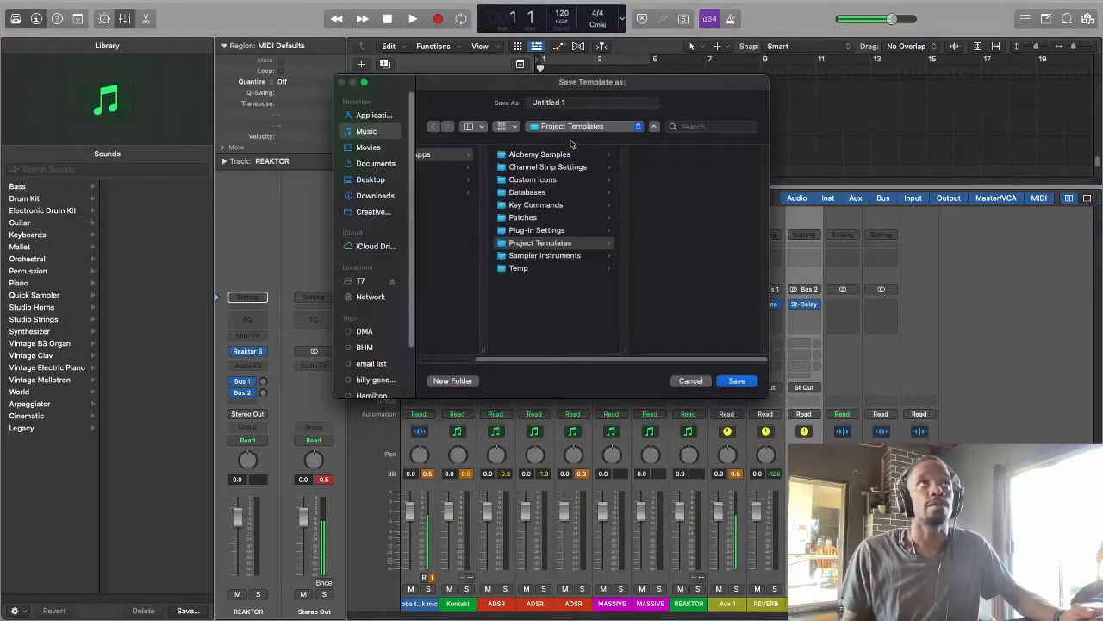
pyautogui.click(576, 101)
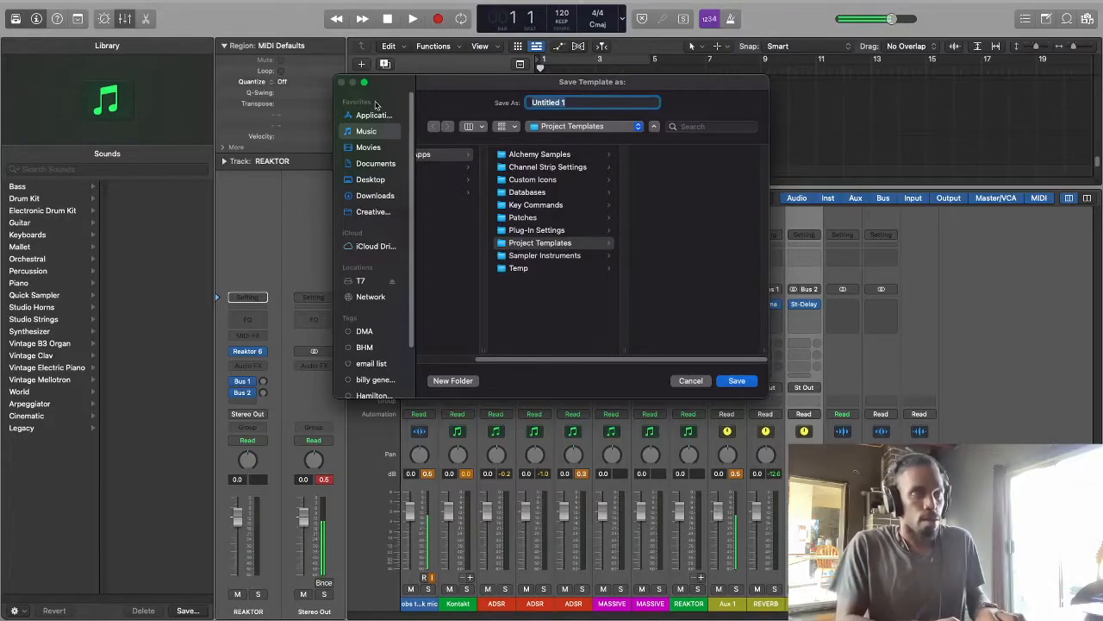
pyautogui.write('OBS')
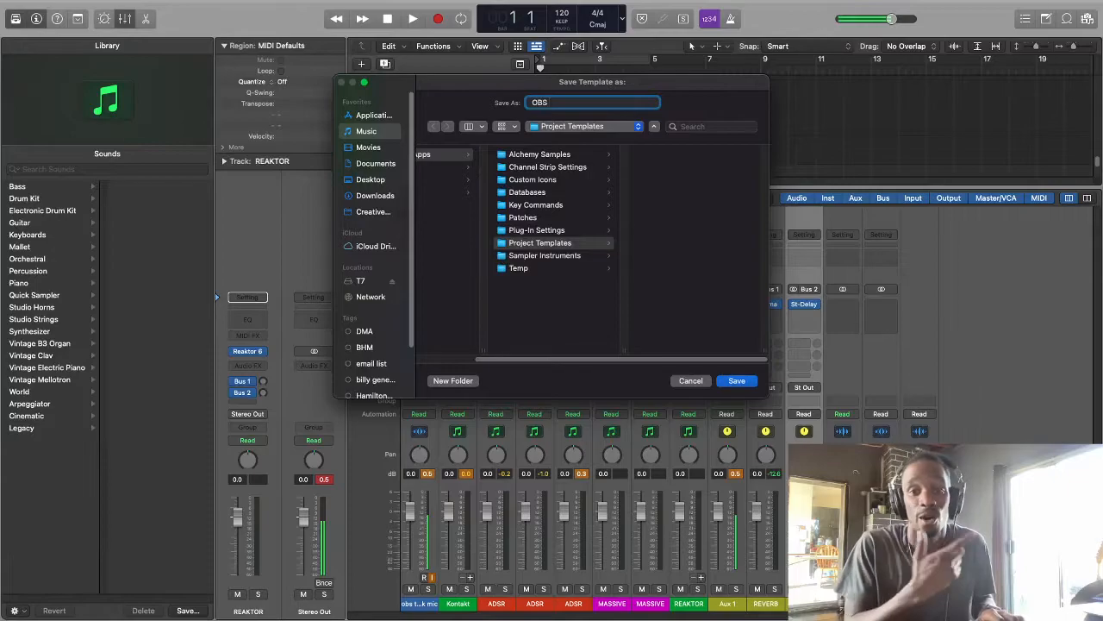
pyautogui.write('LOGIC CREATE')
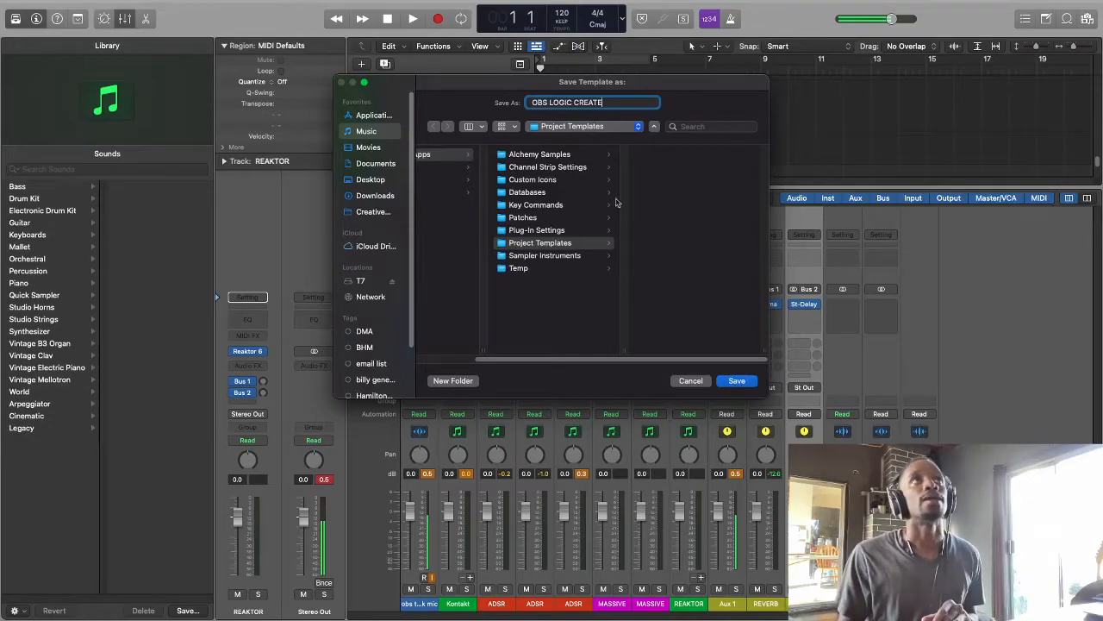
pyautogui.click(740, 383)
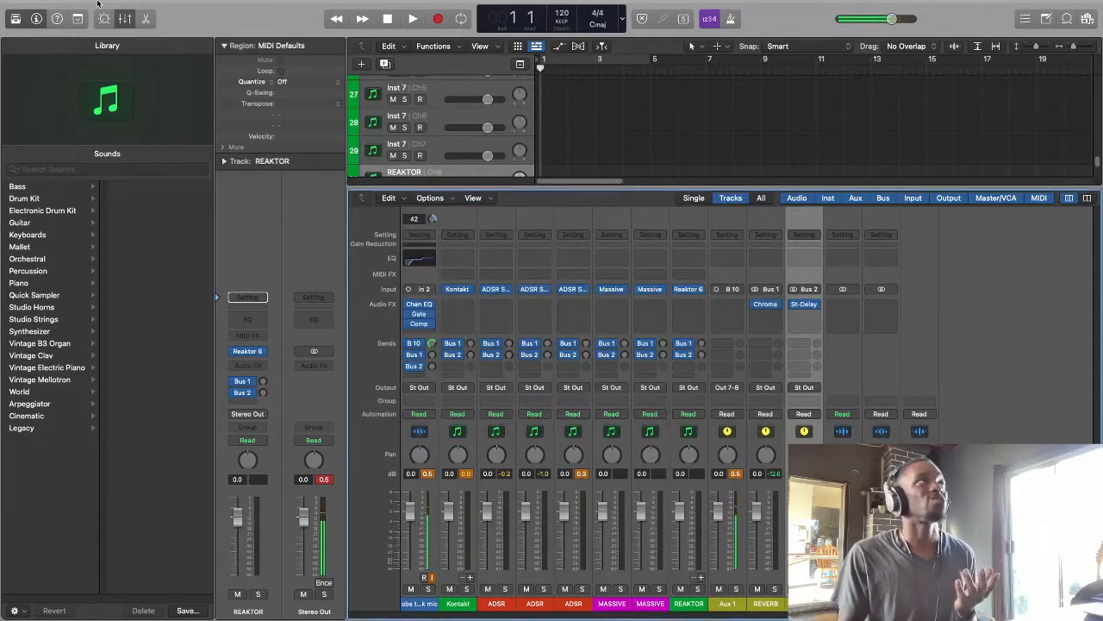
pyautogui.moveTo(91, 5)
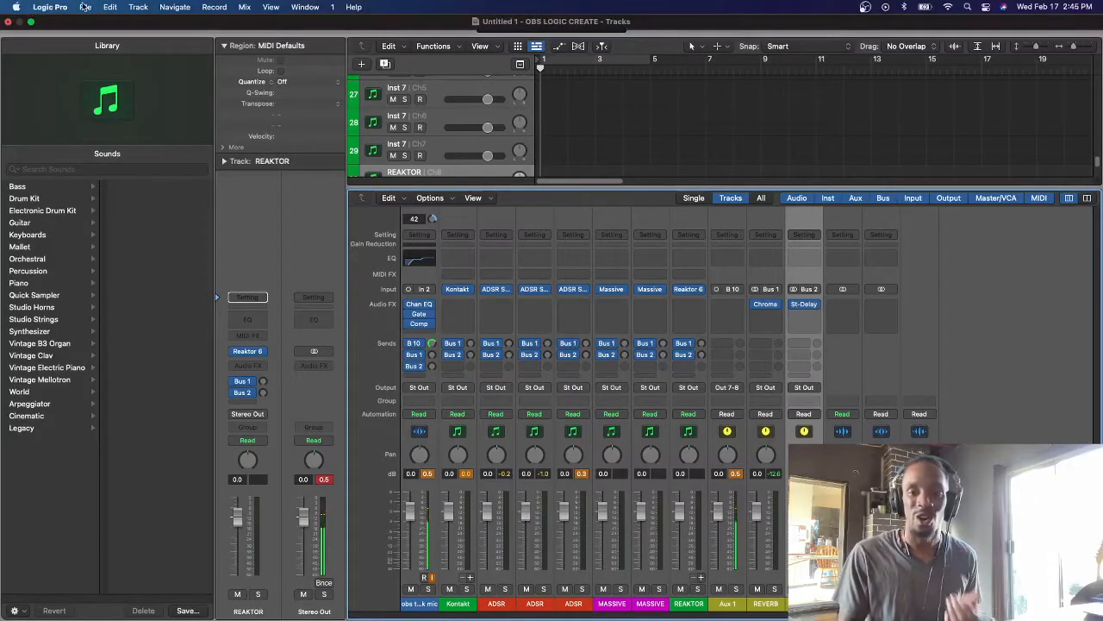